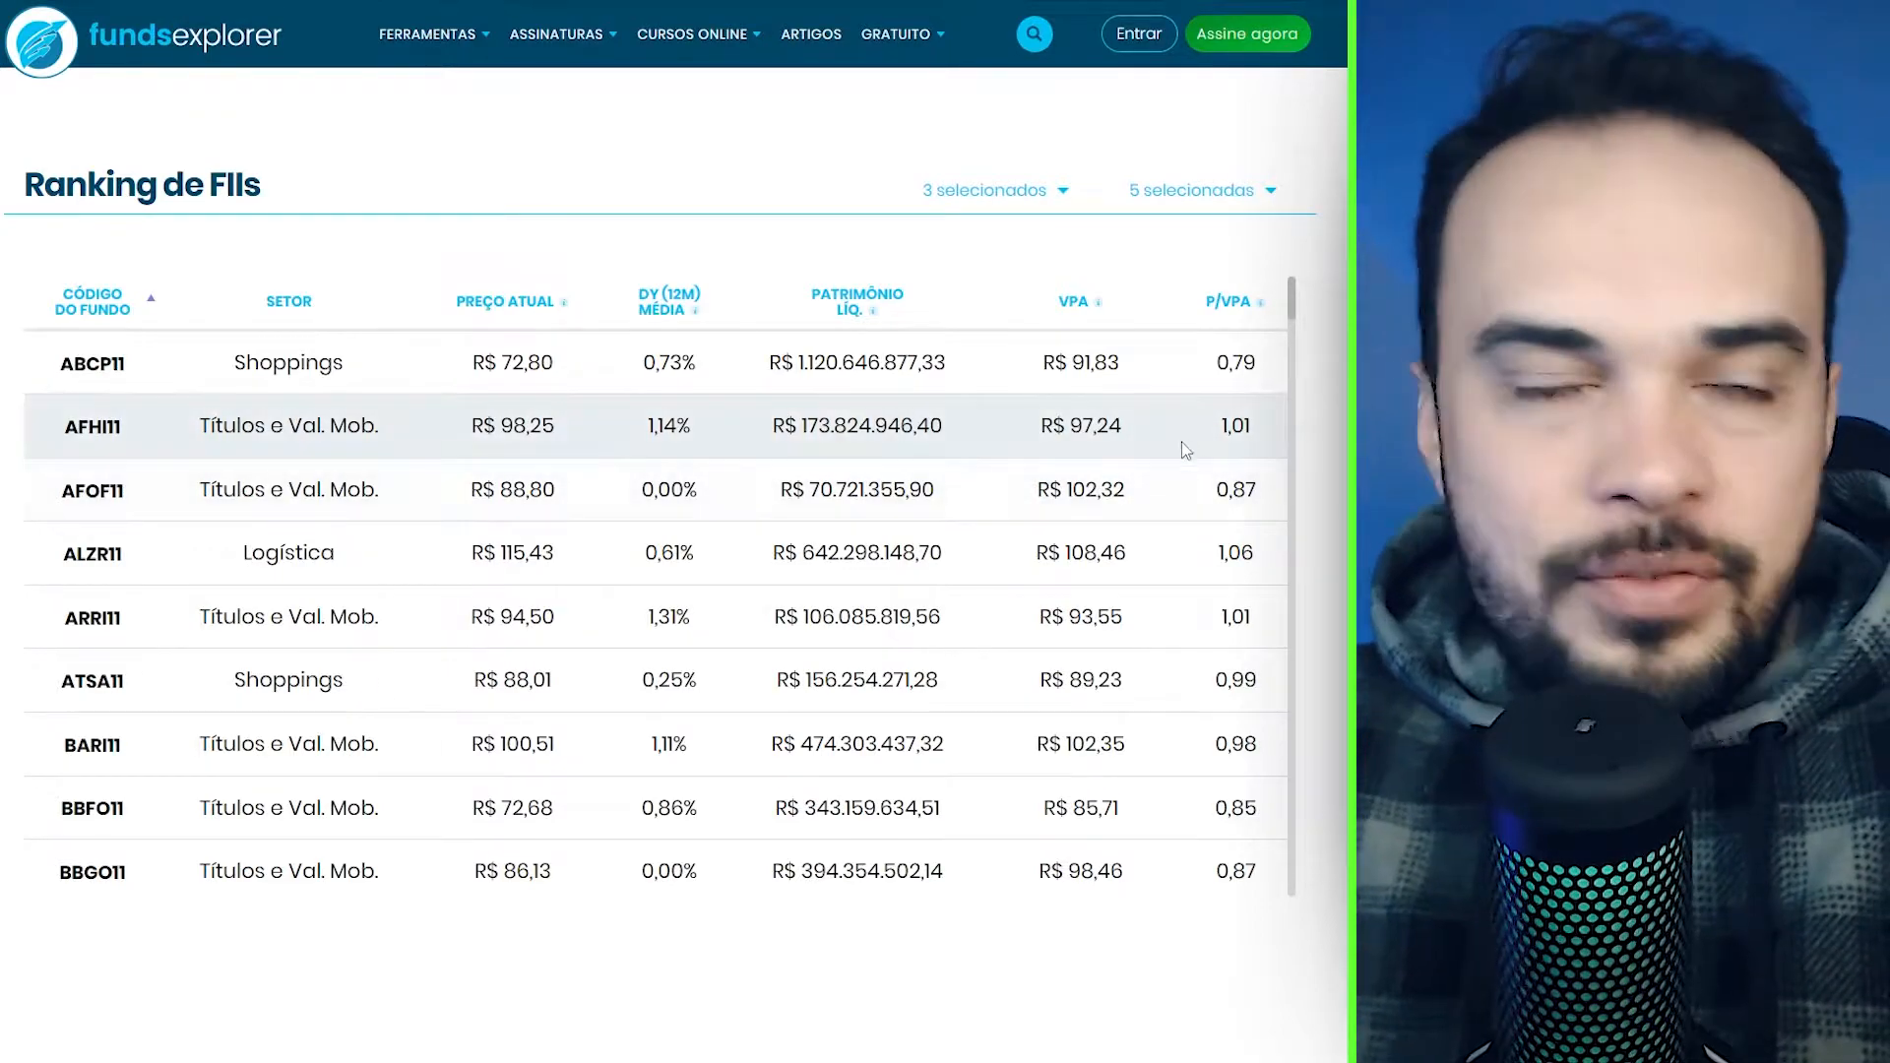
- Remove the VPA column from the FII ranking and add the Vacância Física and Quantidade Ativos columns
{"action": "left_click", "coordinate": [1232, 193]}
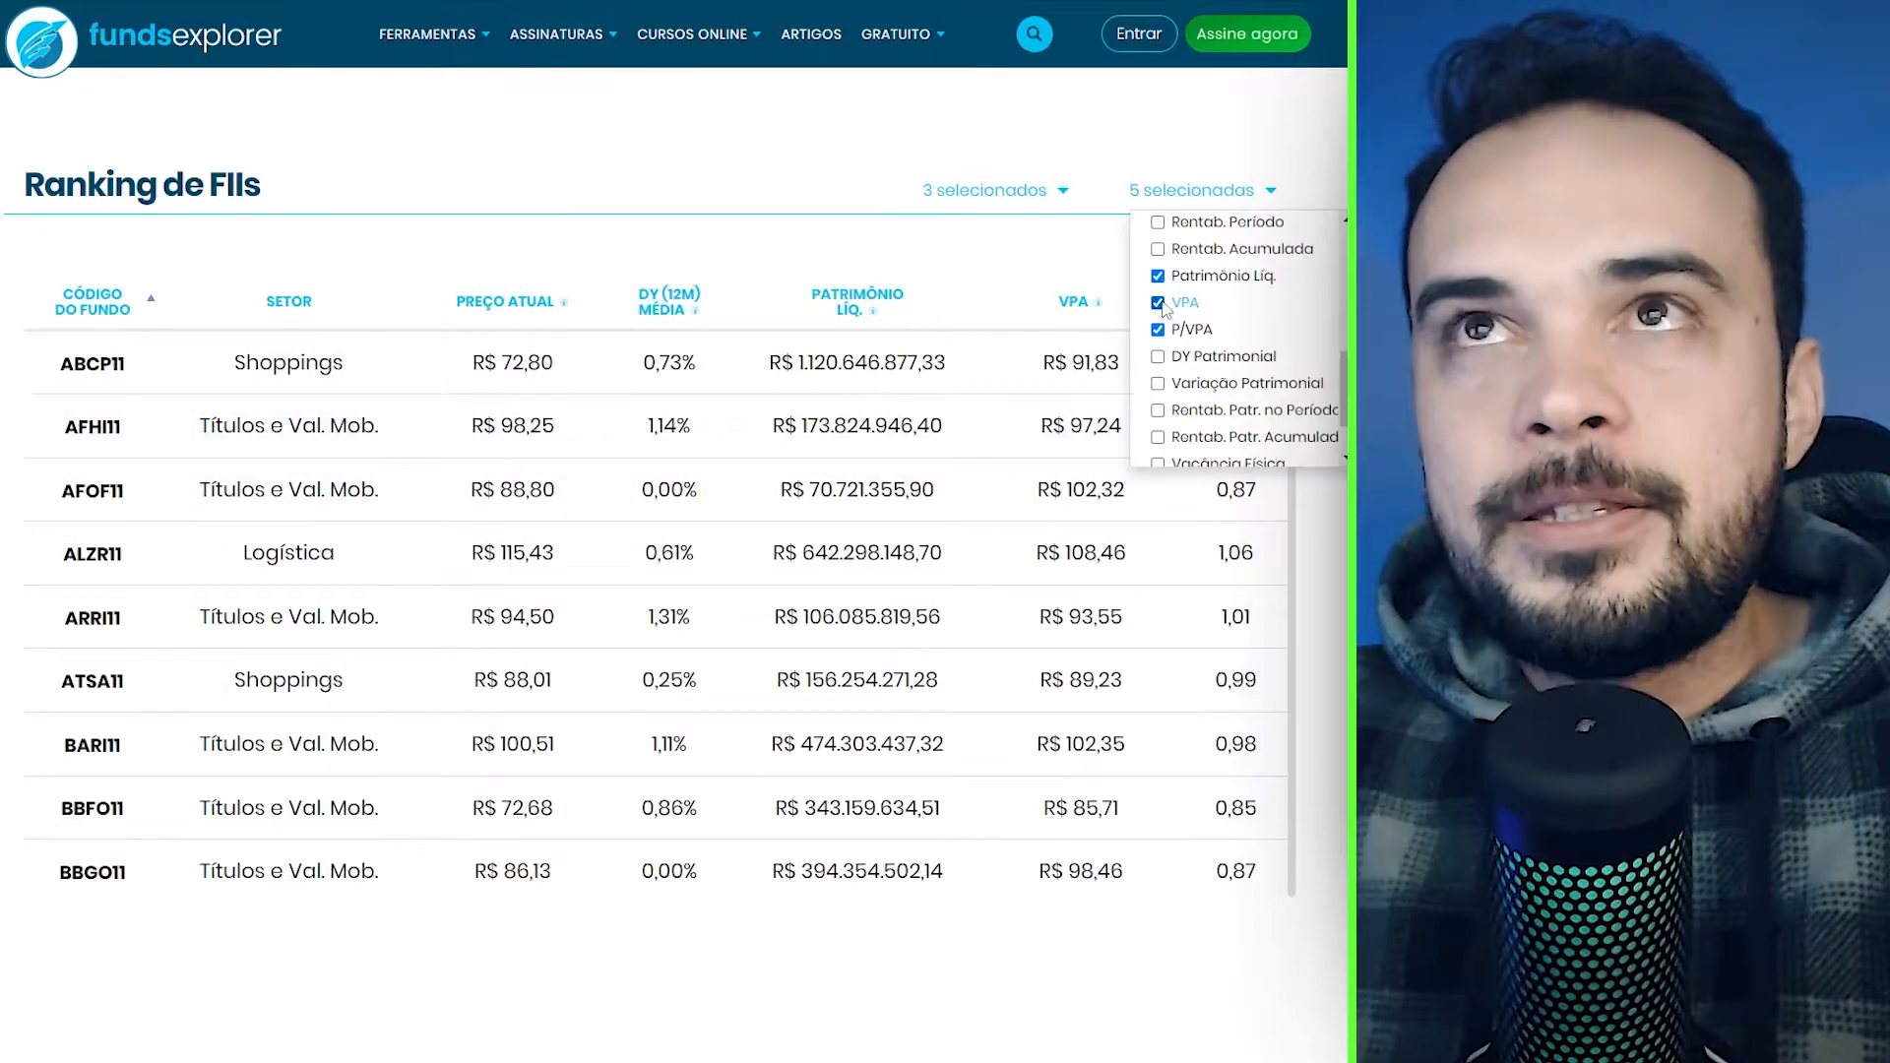
{"action": "left_click", "coordinate": [1158, 304]}
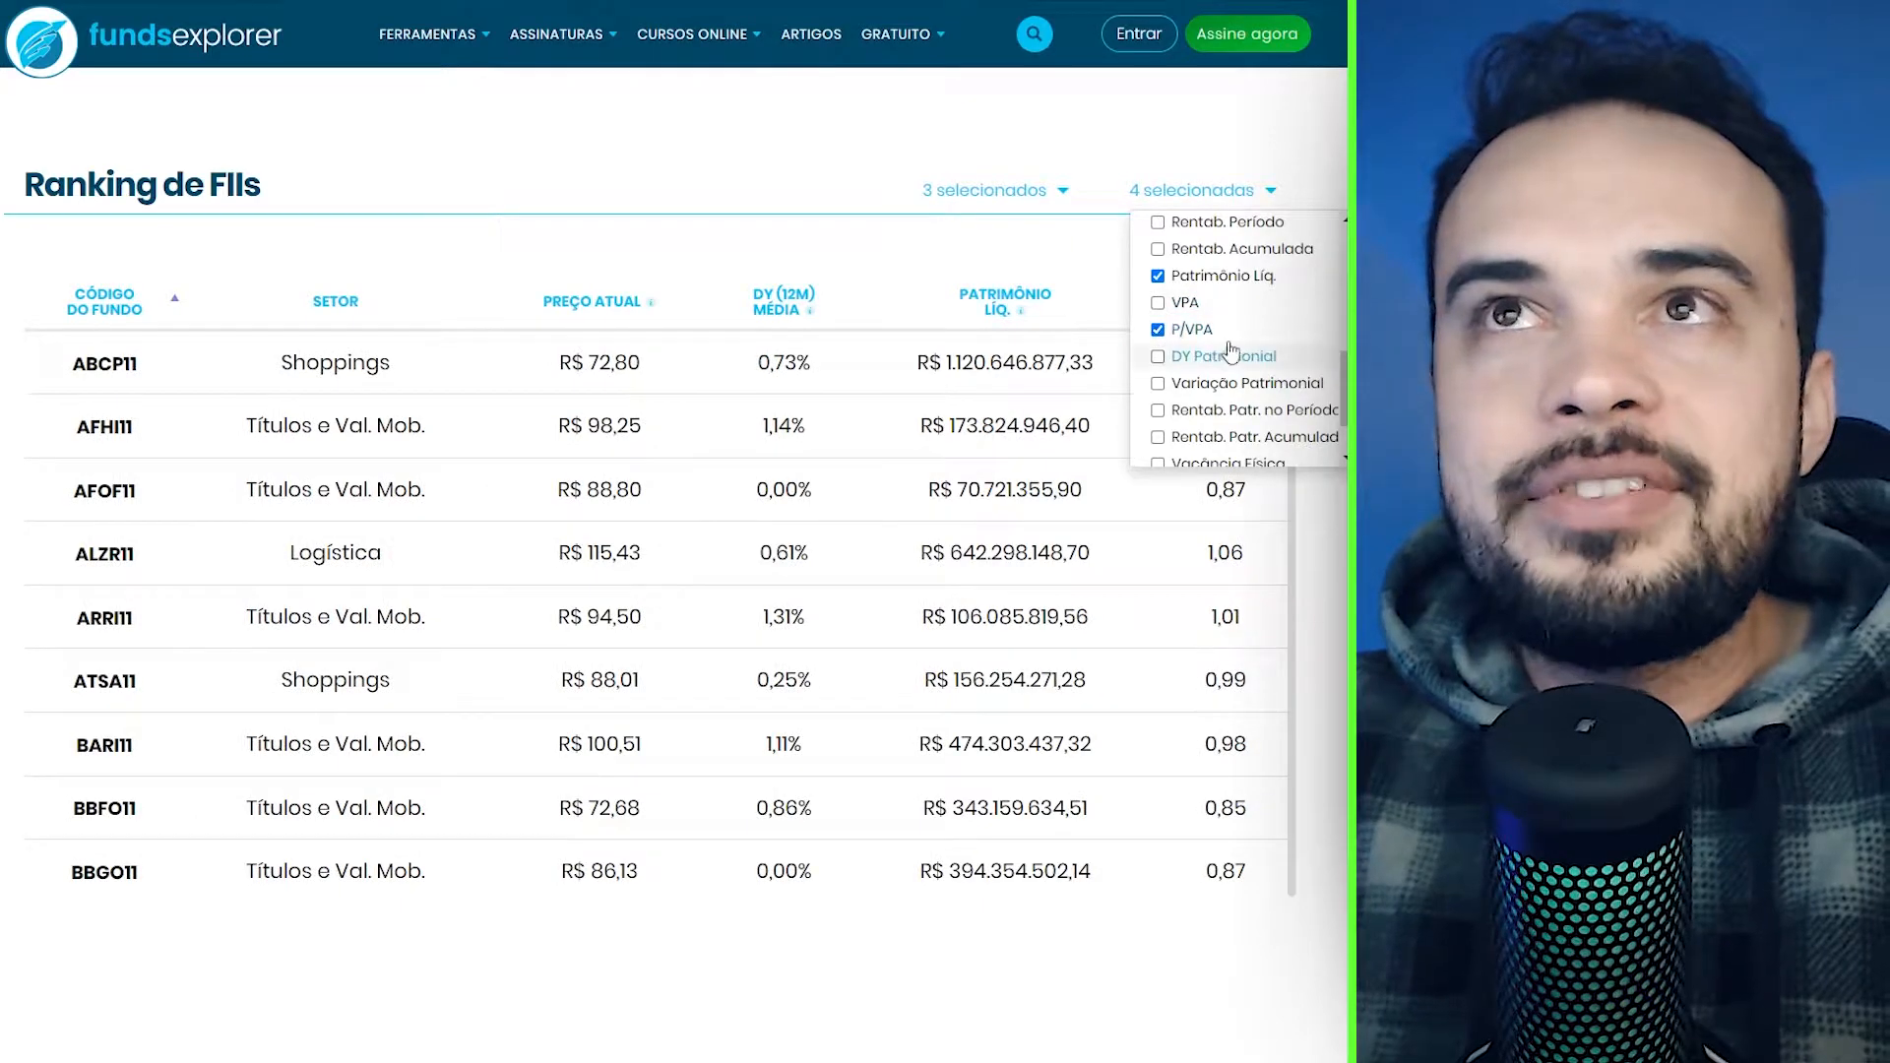
{"action": "scroll", "coordinate": [1225, 344], "scroll_direction": "down", "scroll_amount": 1}
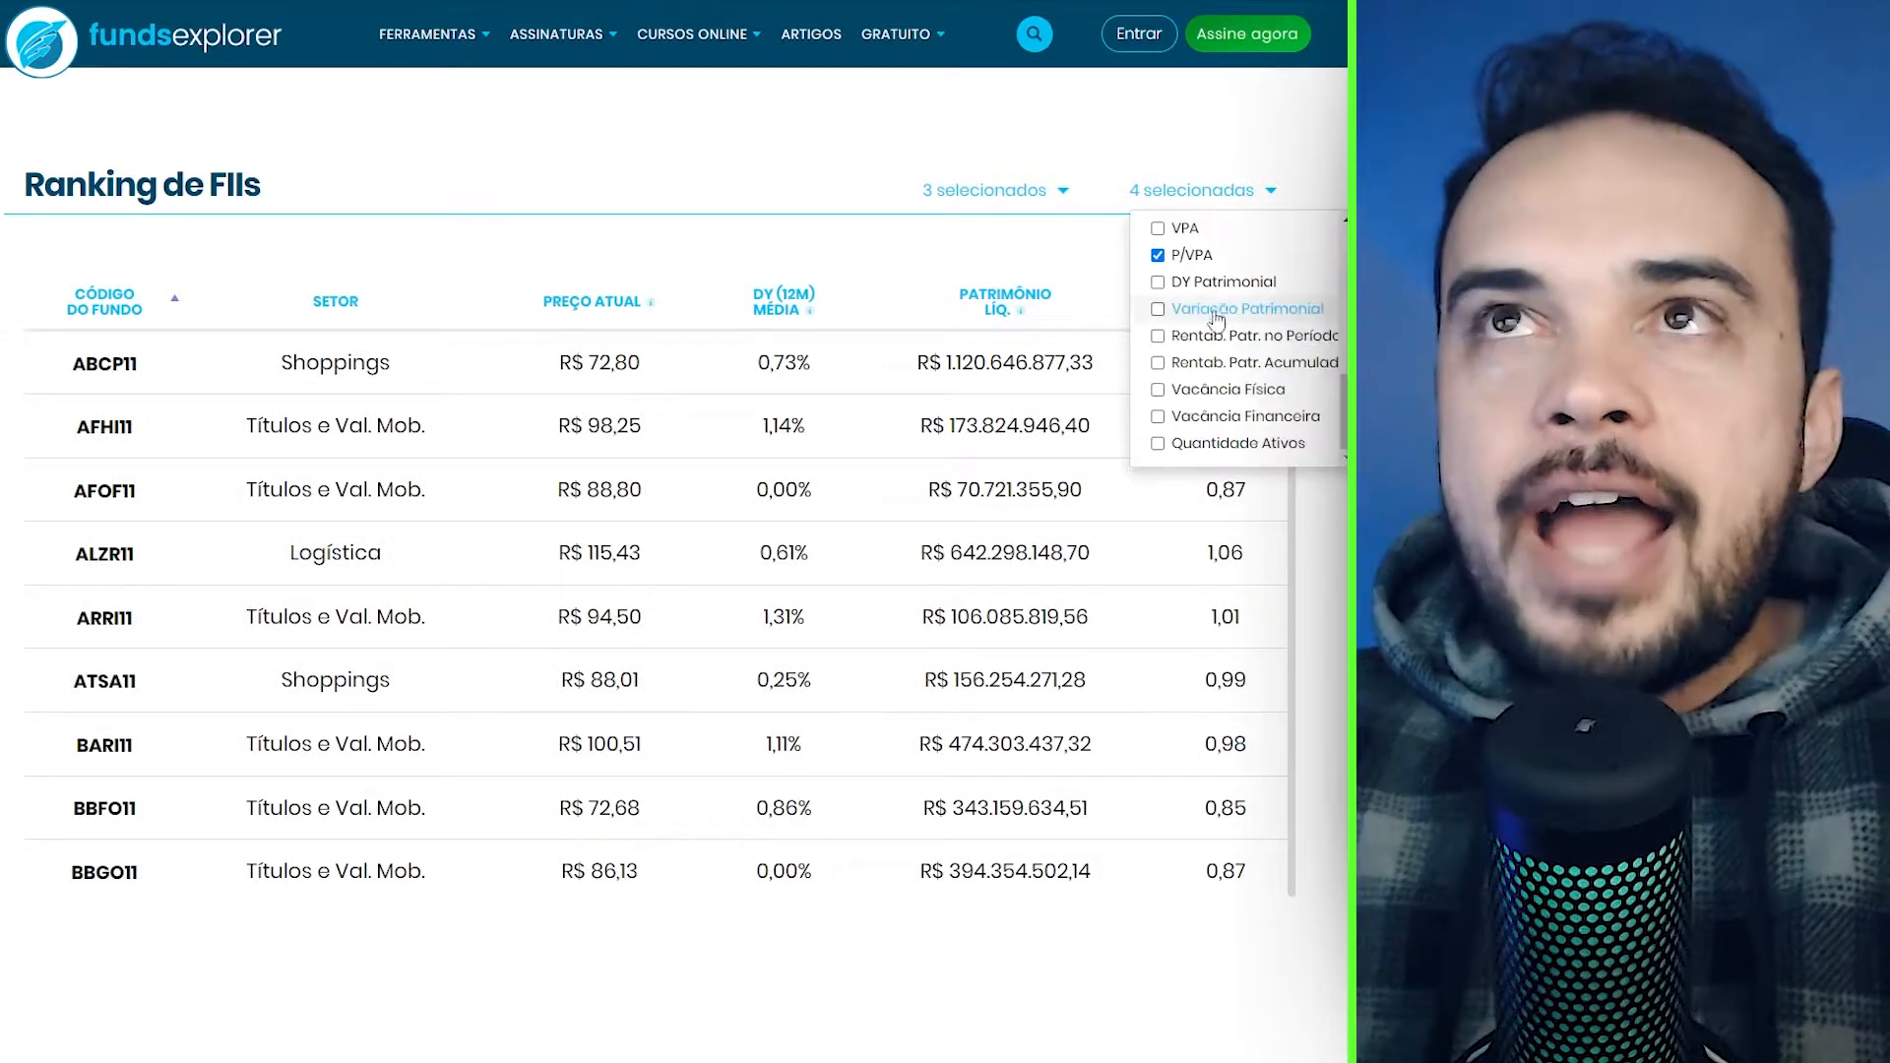
{"action": "left_click", "coordinate": [1159, 389]}
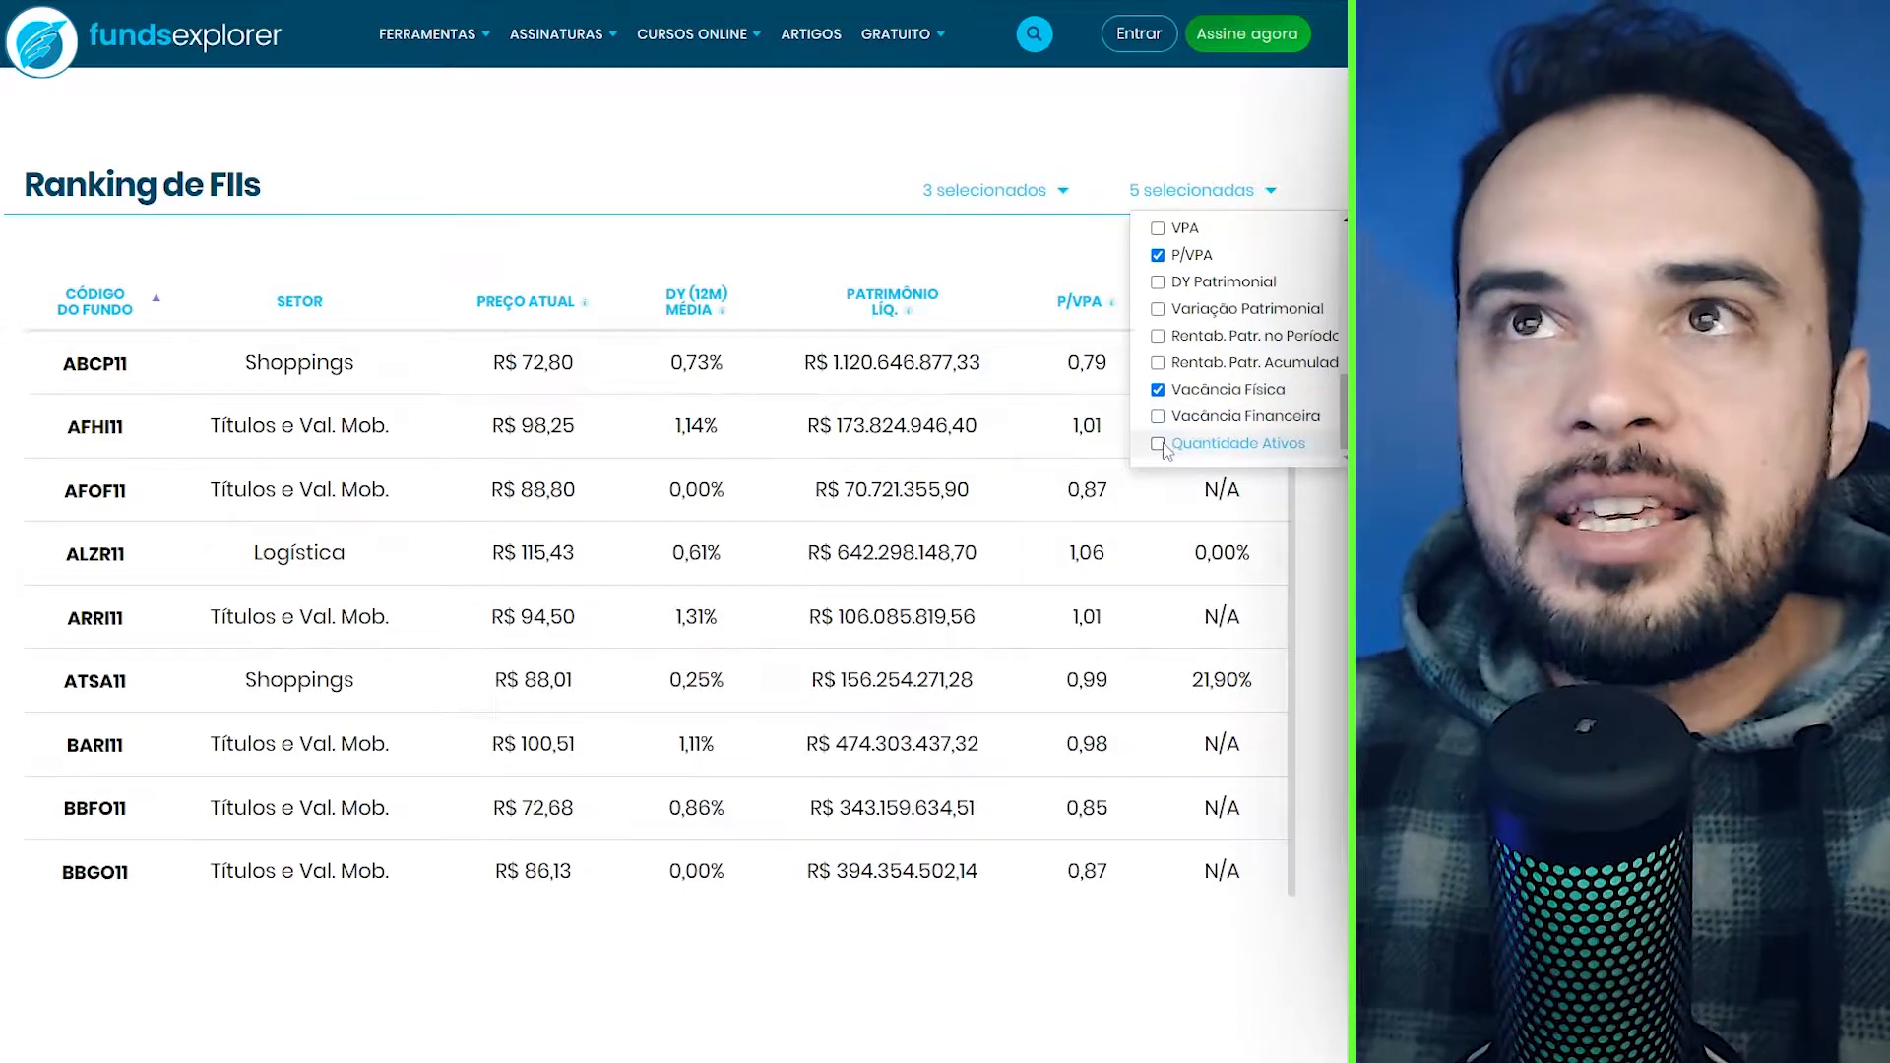
{"action": "left_click", "coordinate": [1160, 444]}
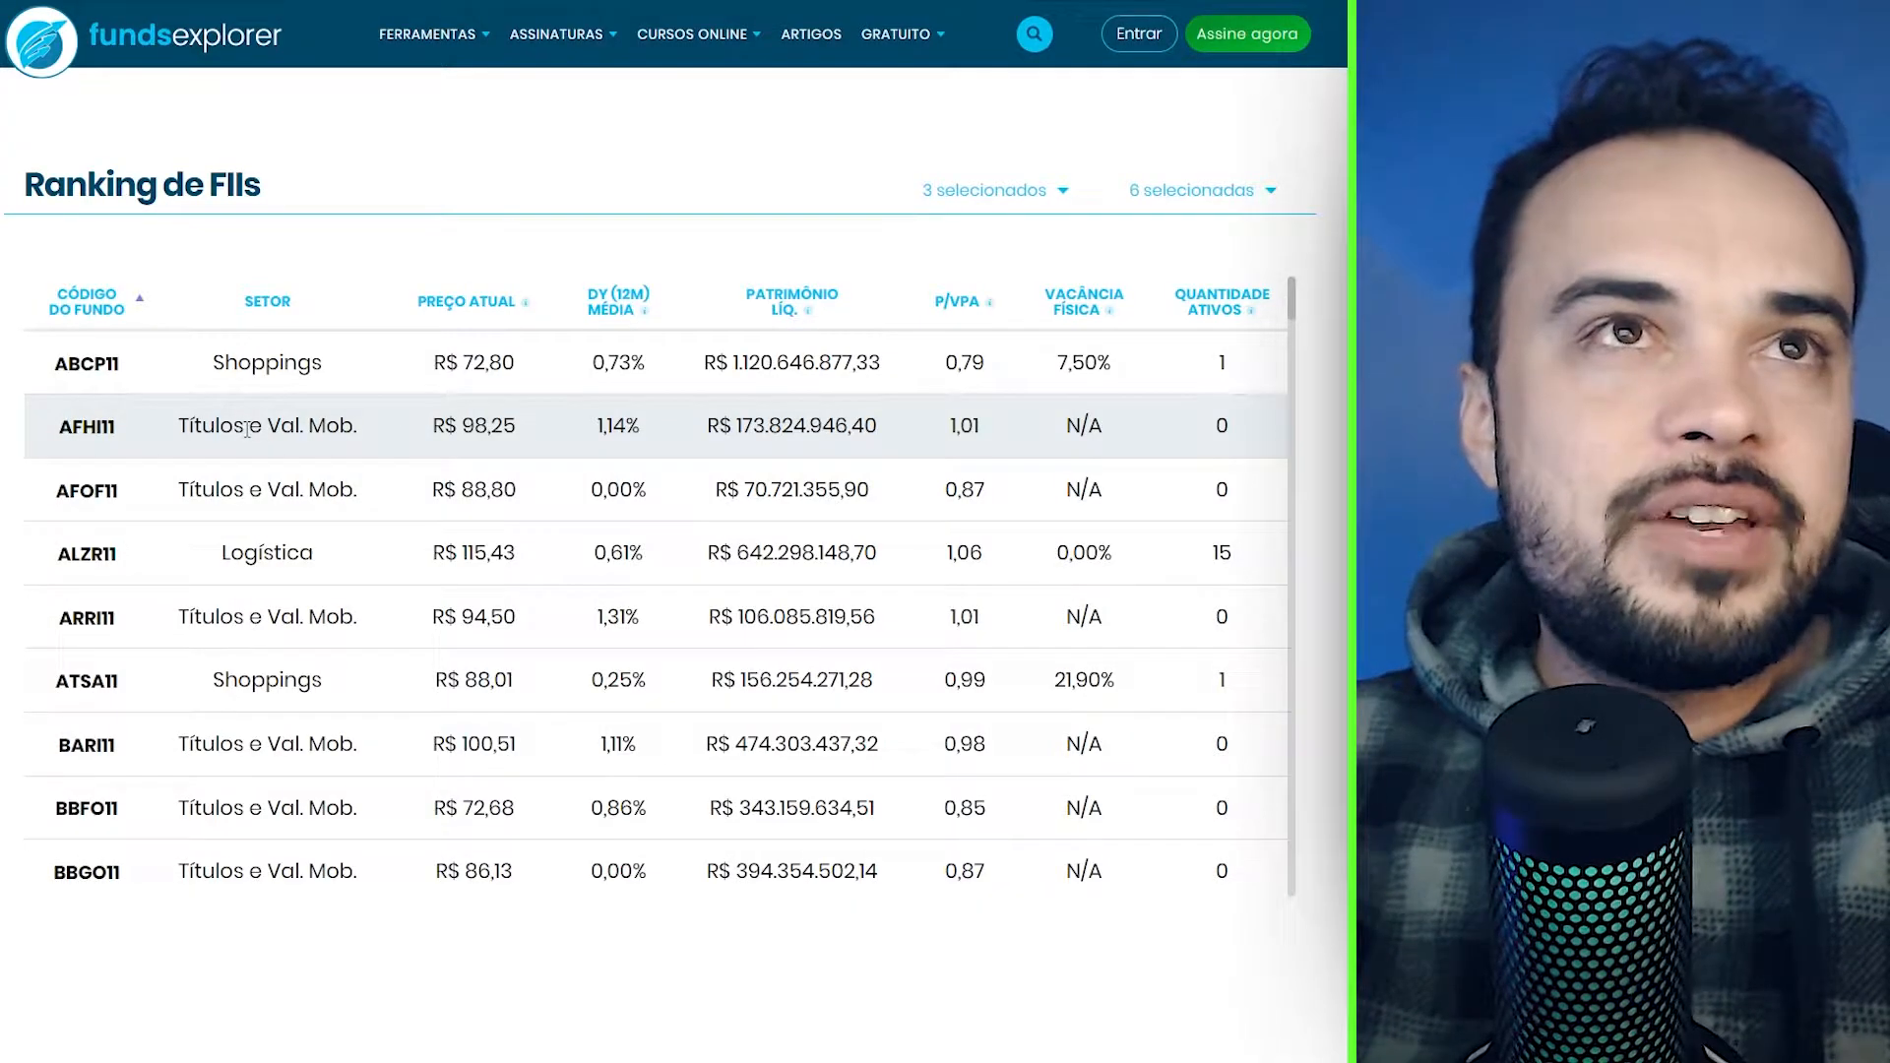
- Copy the entire ranking page and paste it at cell A1 of a new Google Sheets spreadsheet named FIIs
{"action": "double_click", "coordinate": [255, 427]}
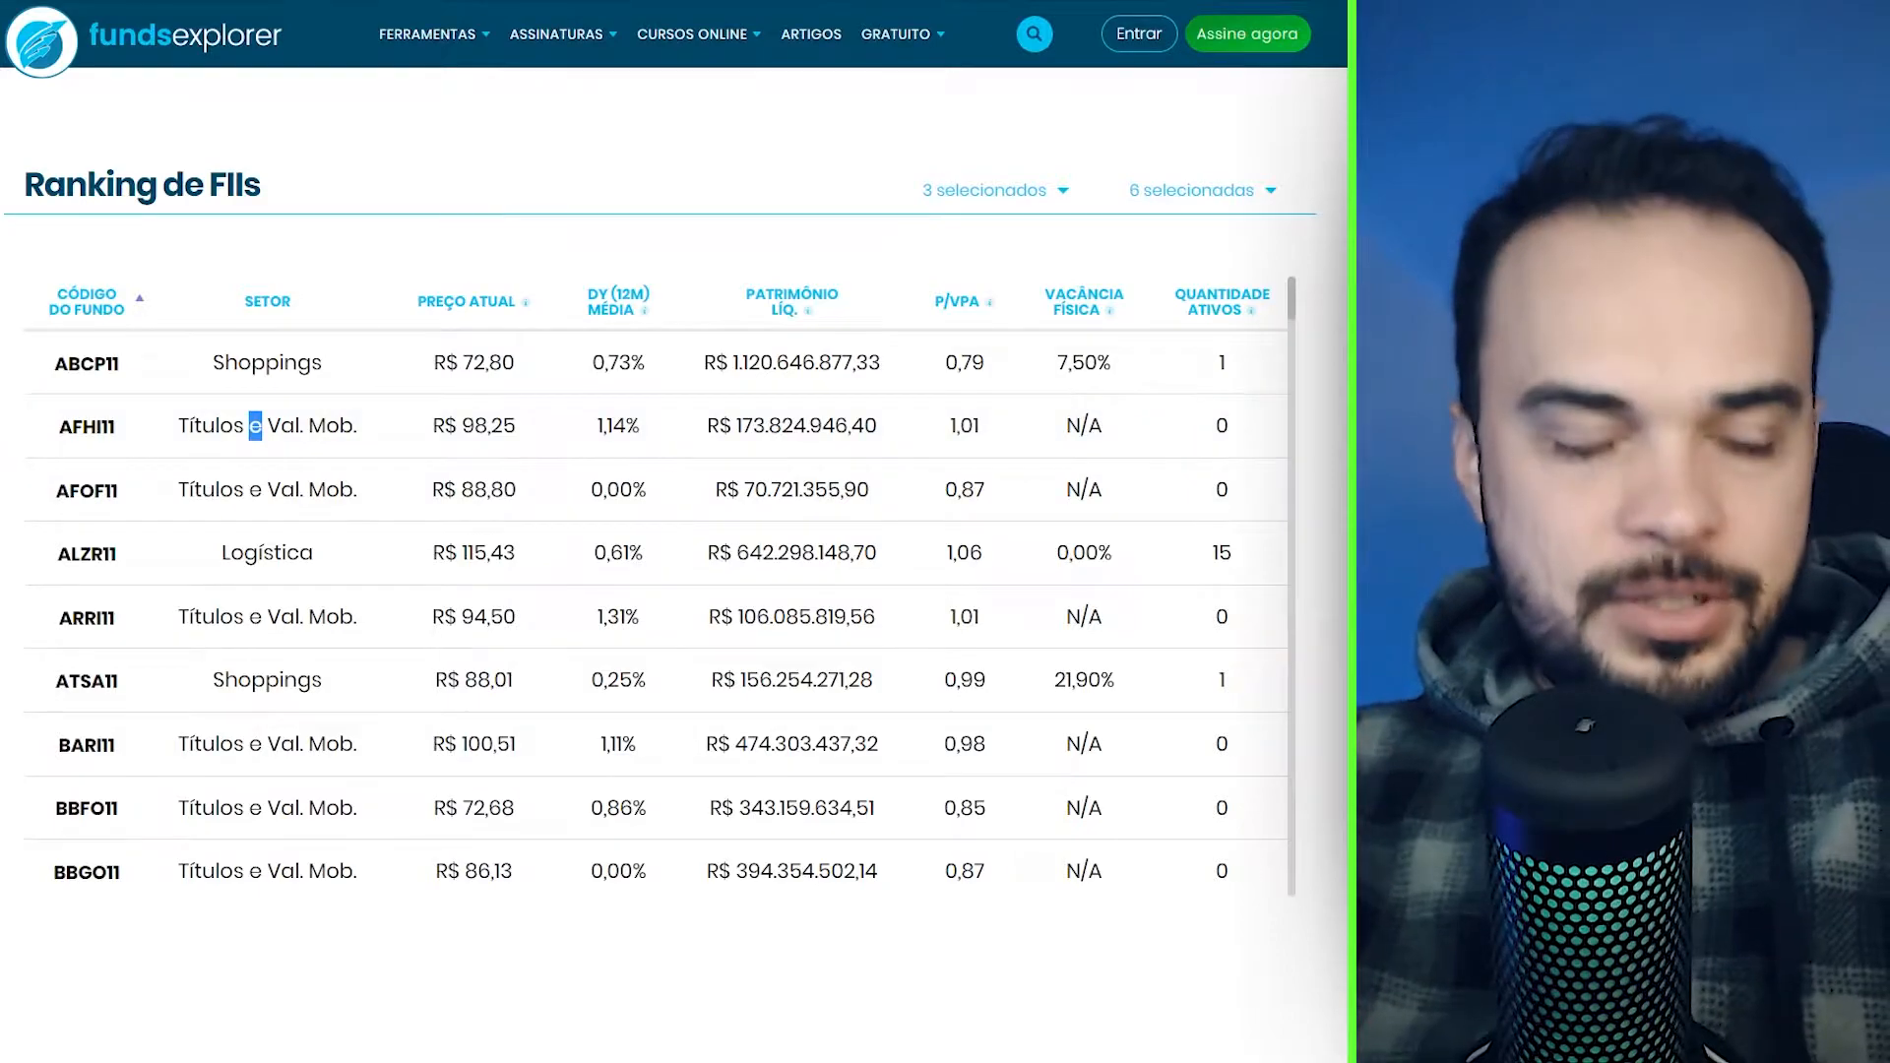
{"action": "key", "text": "ctrl+a"}
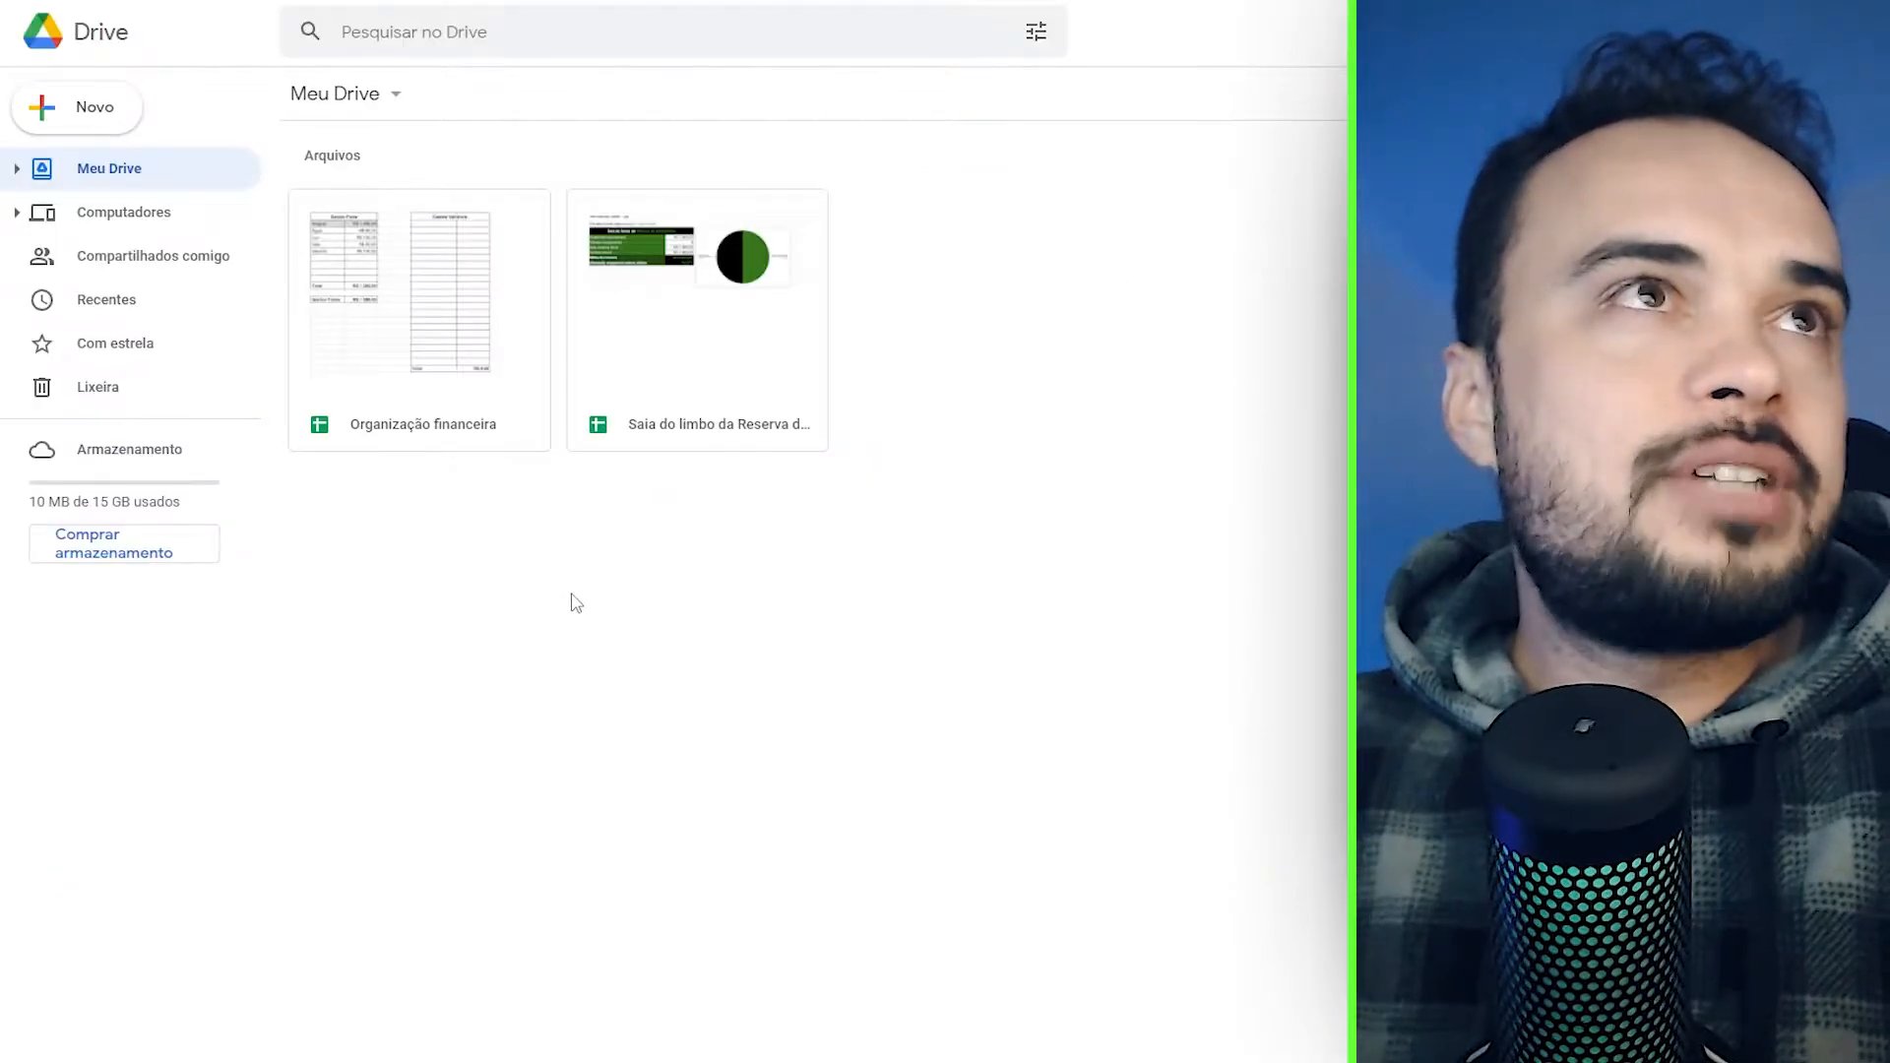
{"action": "left_click", "coordinate": [75, 110]}
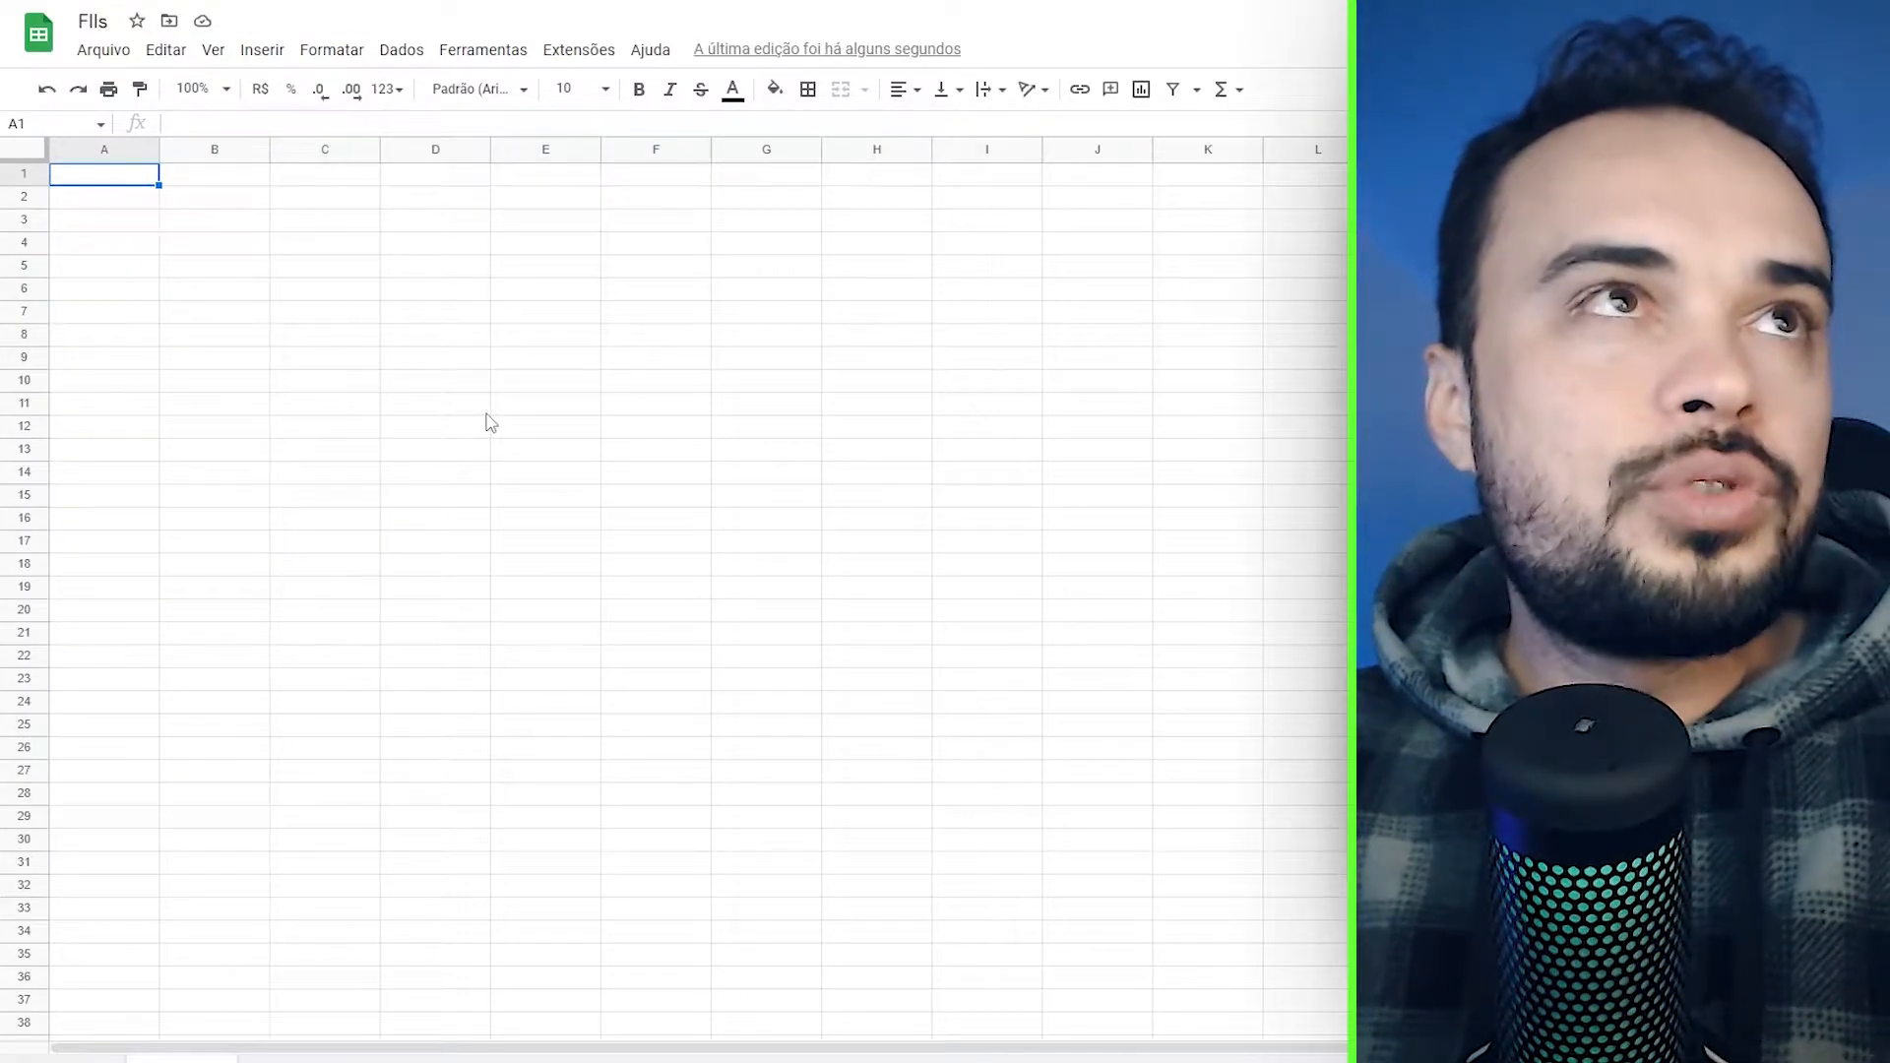
{"action": "key", "text": "ctrl+v"}
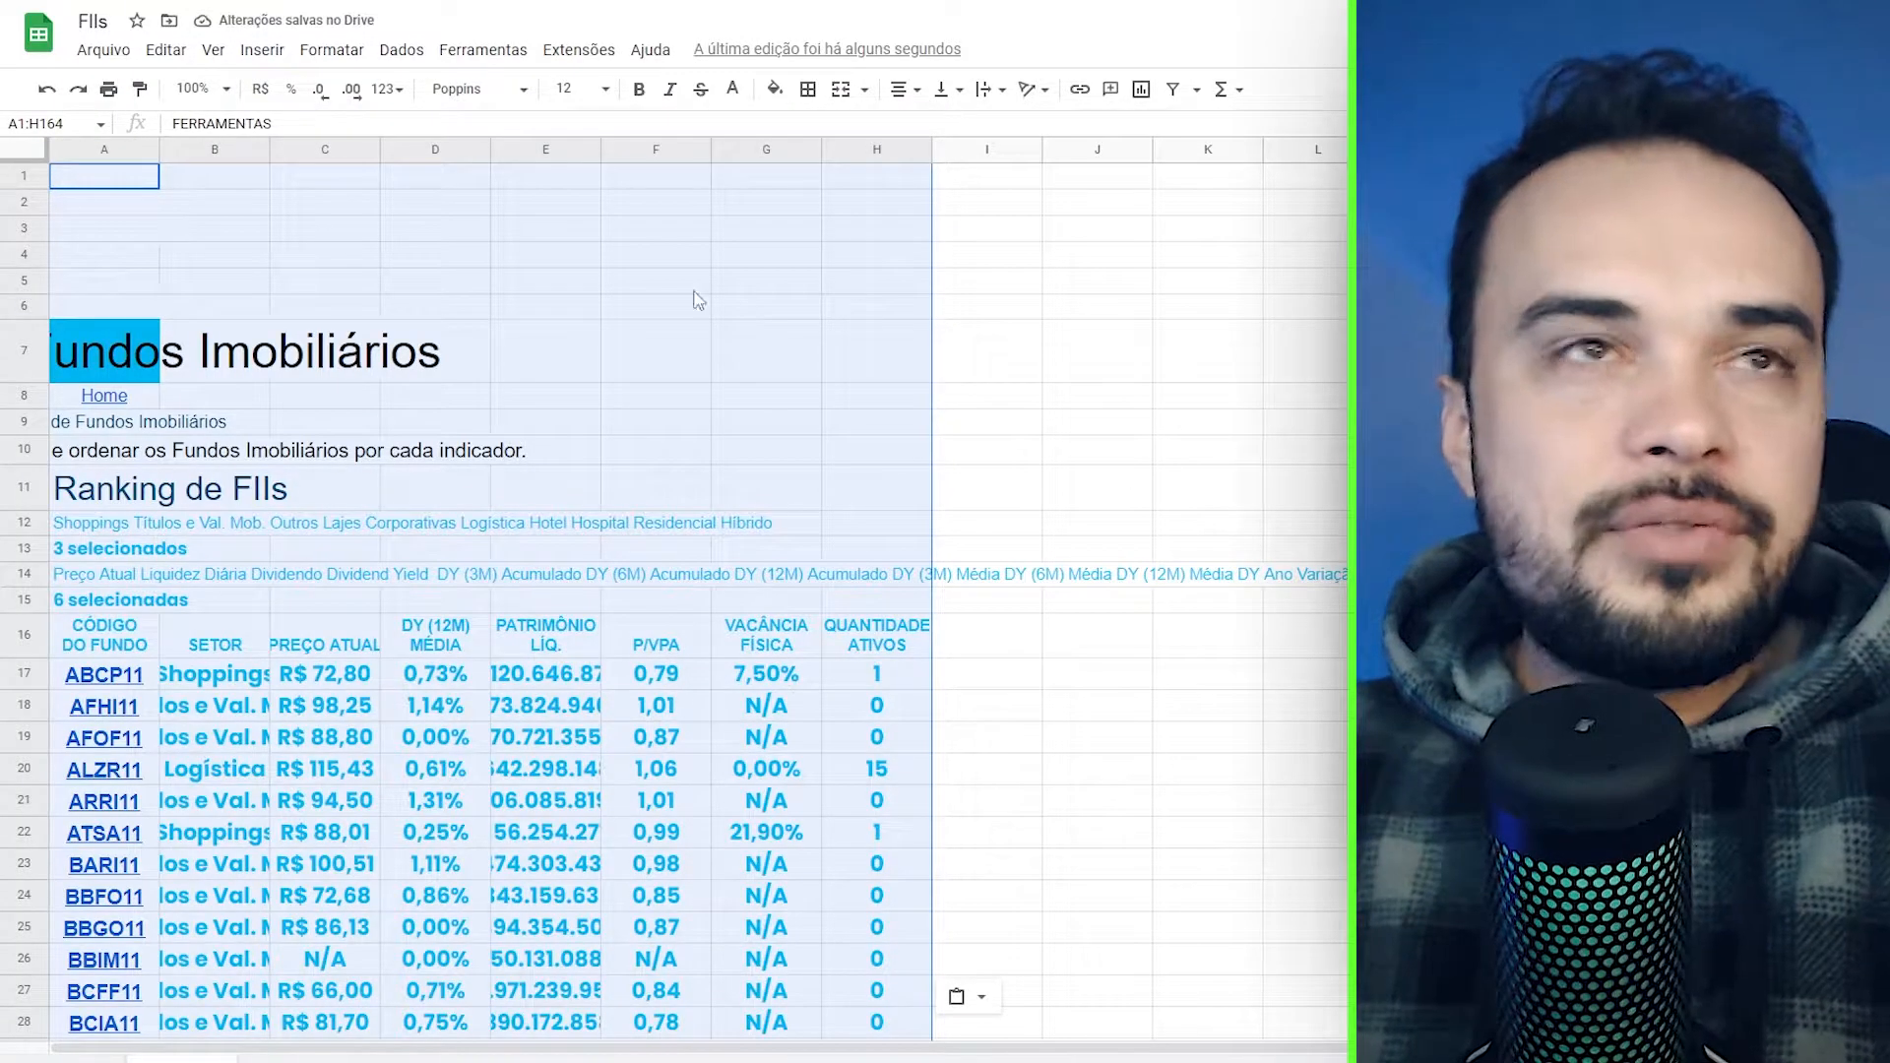
{"action": "left_click", "coordinate": [1316, 768]}
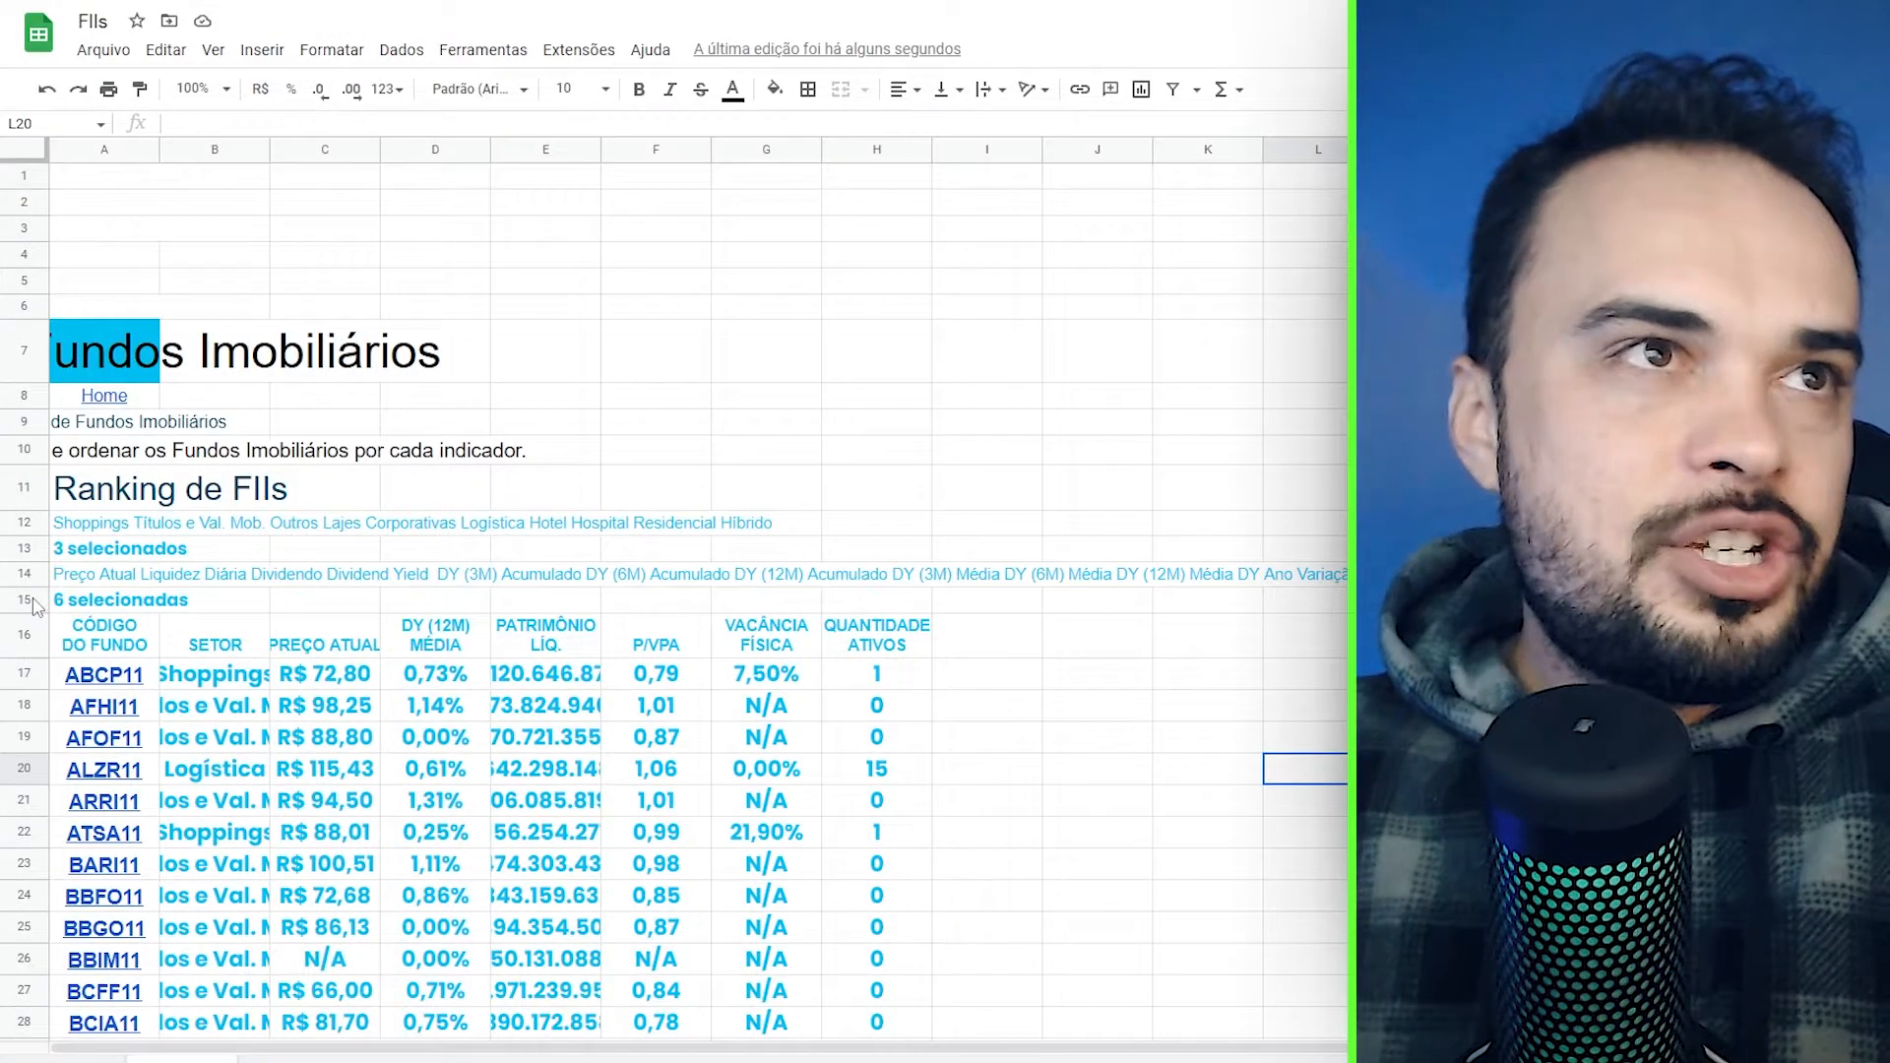
- Delete rows 1 to 15, which hold the pasted website content above the table header
{"action": "left_click_drag", "start_coordinate": [36, 606], "coordinate": [24, 170]}
{"action": "right_click", "coordinate": [33, 177]}
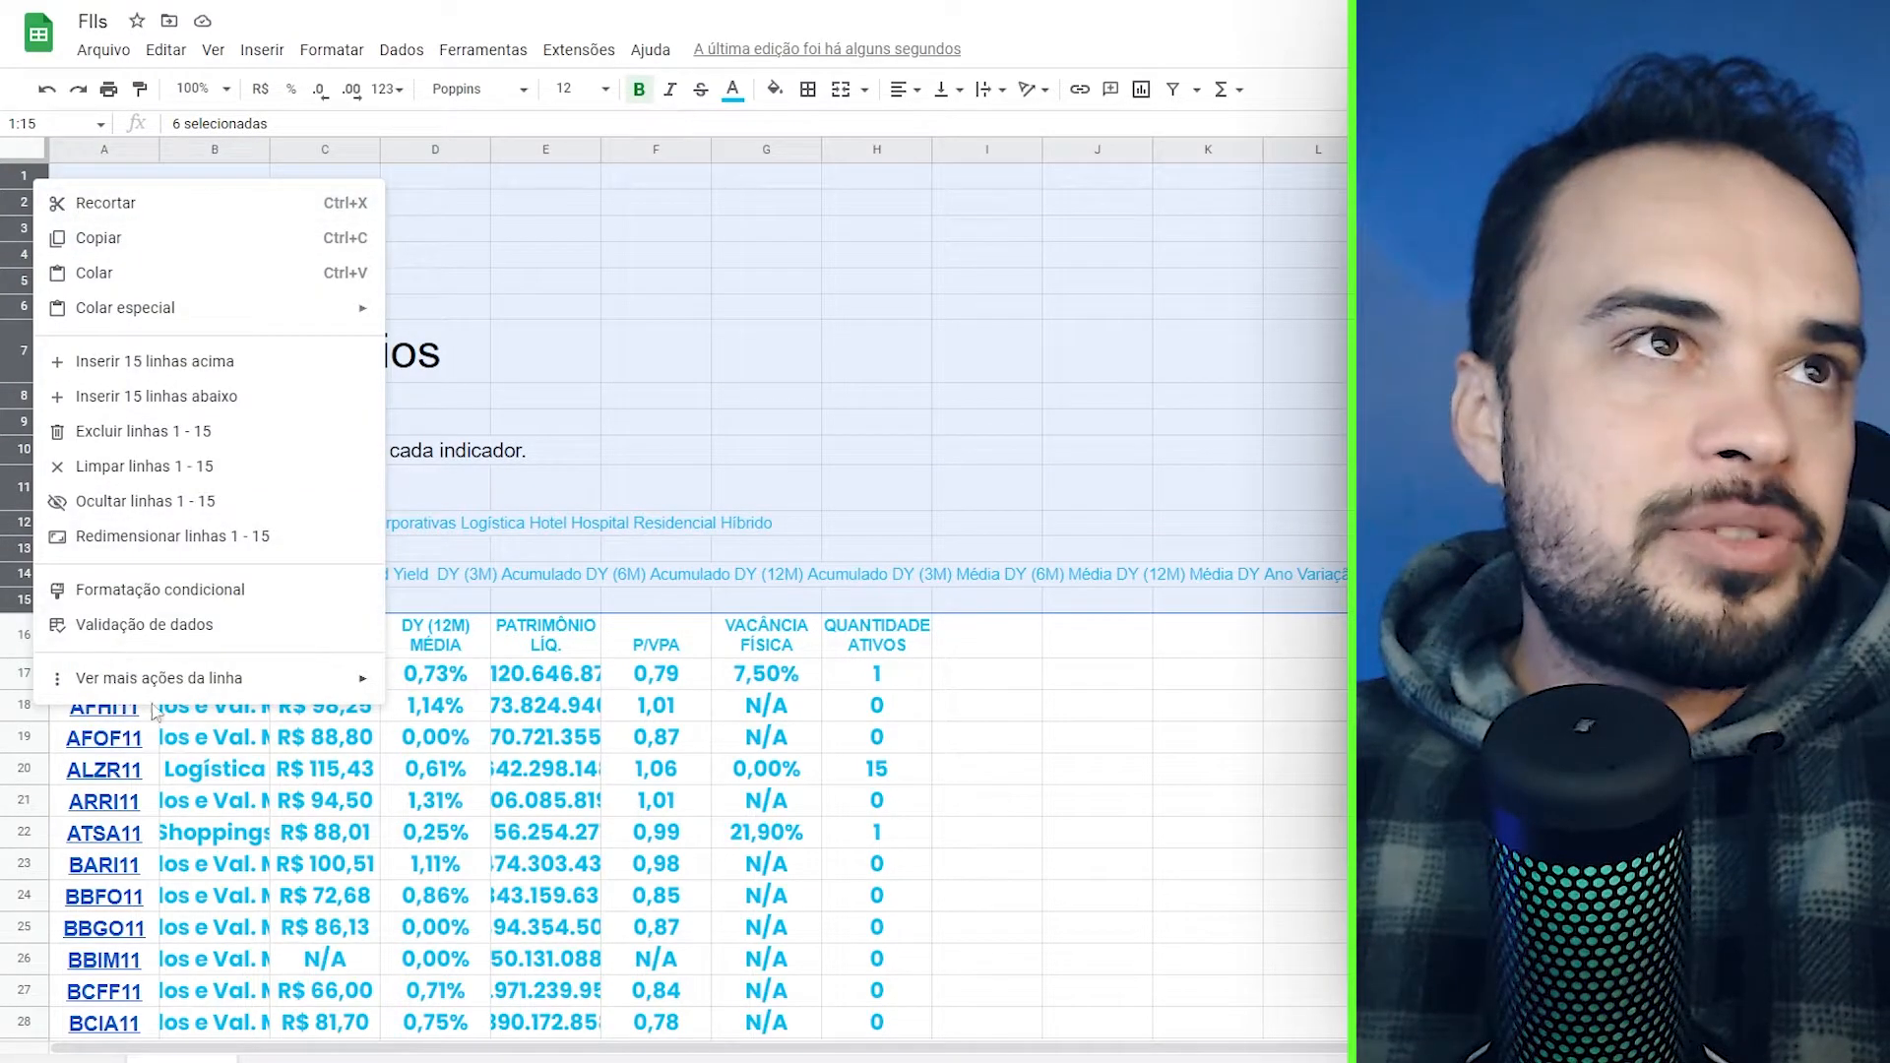
{"action": "left_click", "coordinate": [220, 432]}
{"action": "left_click", "coordinate": [1139, 483]}
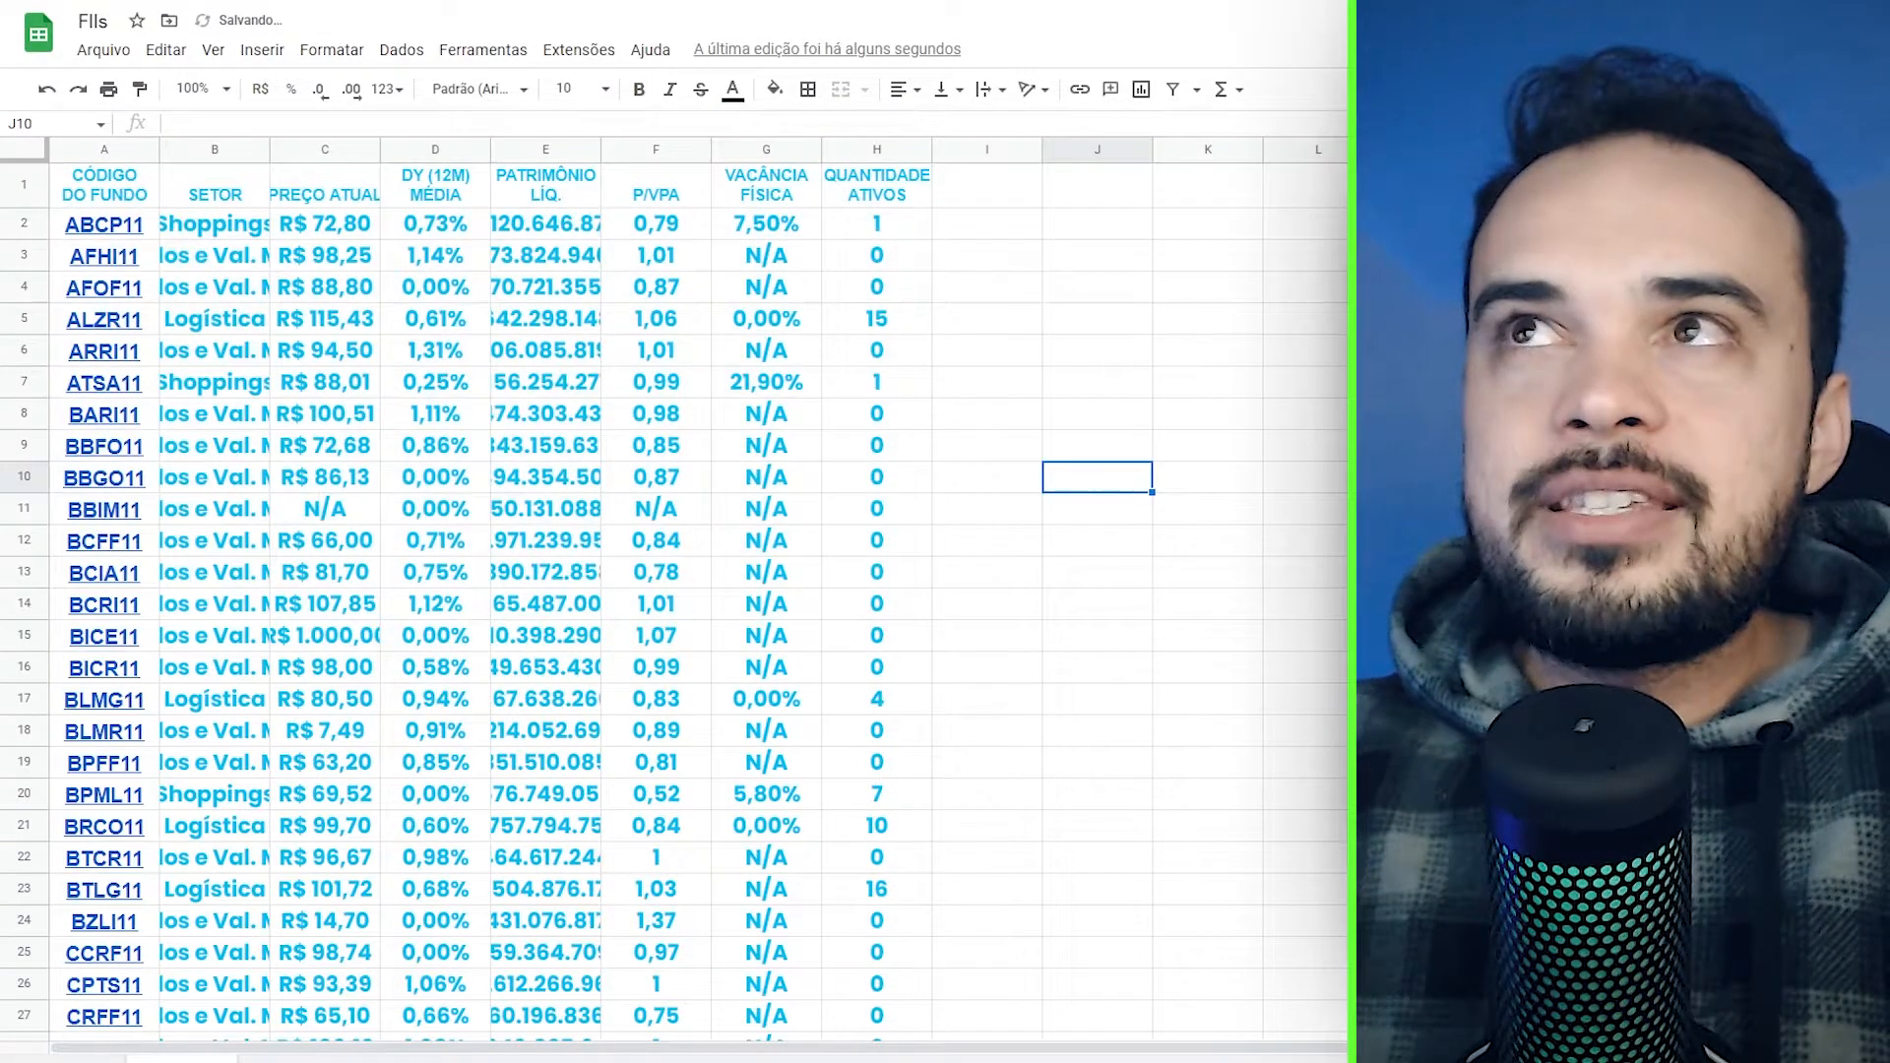
- Delete rows 138 to 150, which hold the leftover website text below the last fund
{"action": "scroll", "coordinate": [1139, 483], "scroll_direction": "down", "scroll_amount": 20}
{"action": "scroll", "coordinate": [689, 591], "scroll_direction": "up", "scroll_amount": 20}
{"action": "left_click_drag", "start_coordinate": [23, 477], "coordinate": [28, 805]}
{"action": "right_click", "coordinate": [28, 807]}
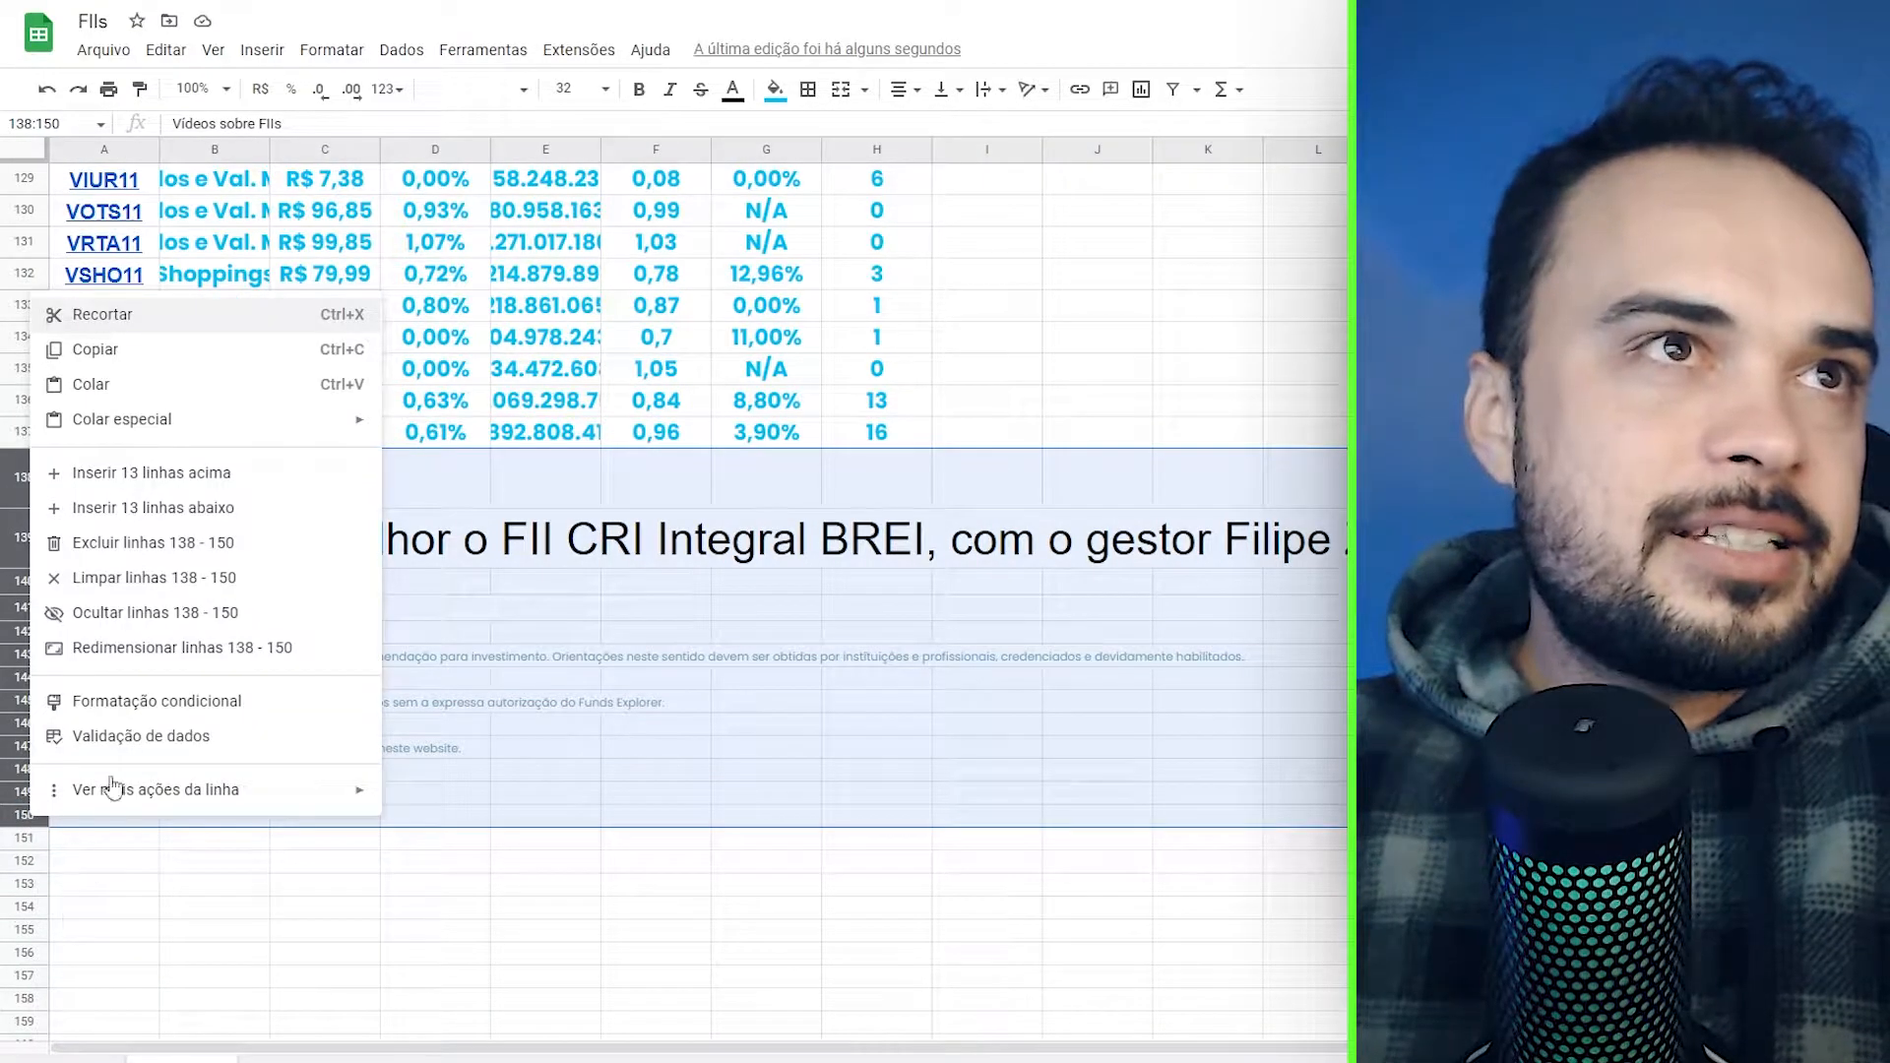
{"action": "left_click", "coordinate": [212, 543]}
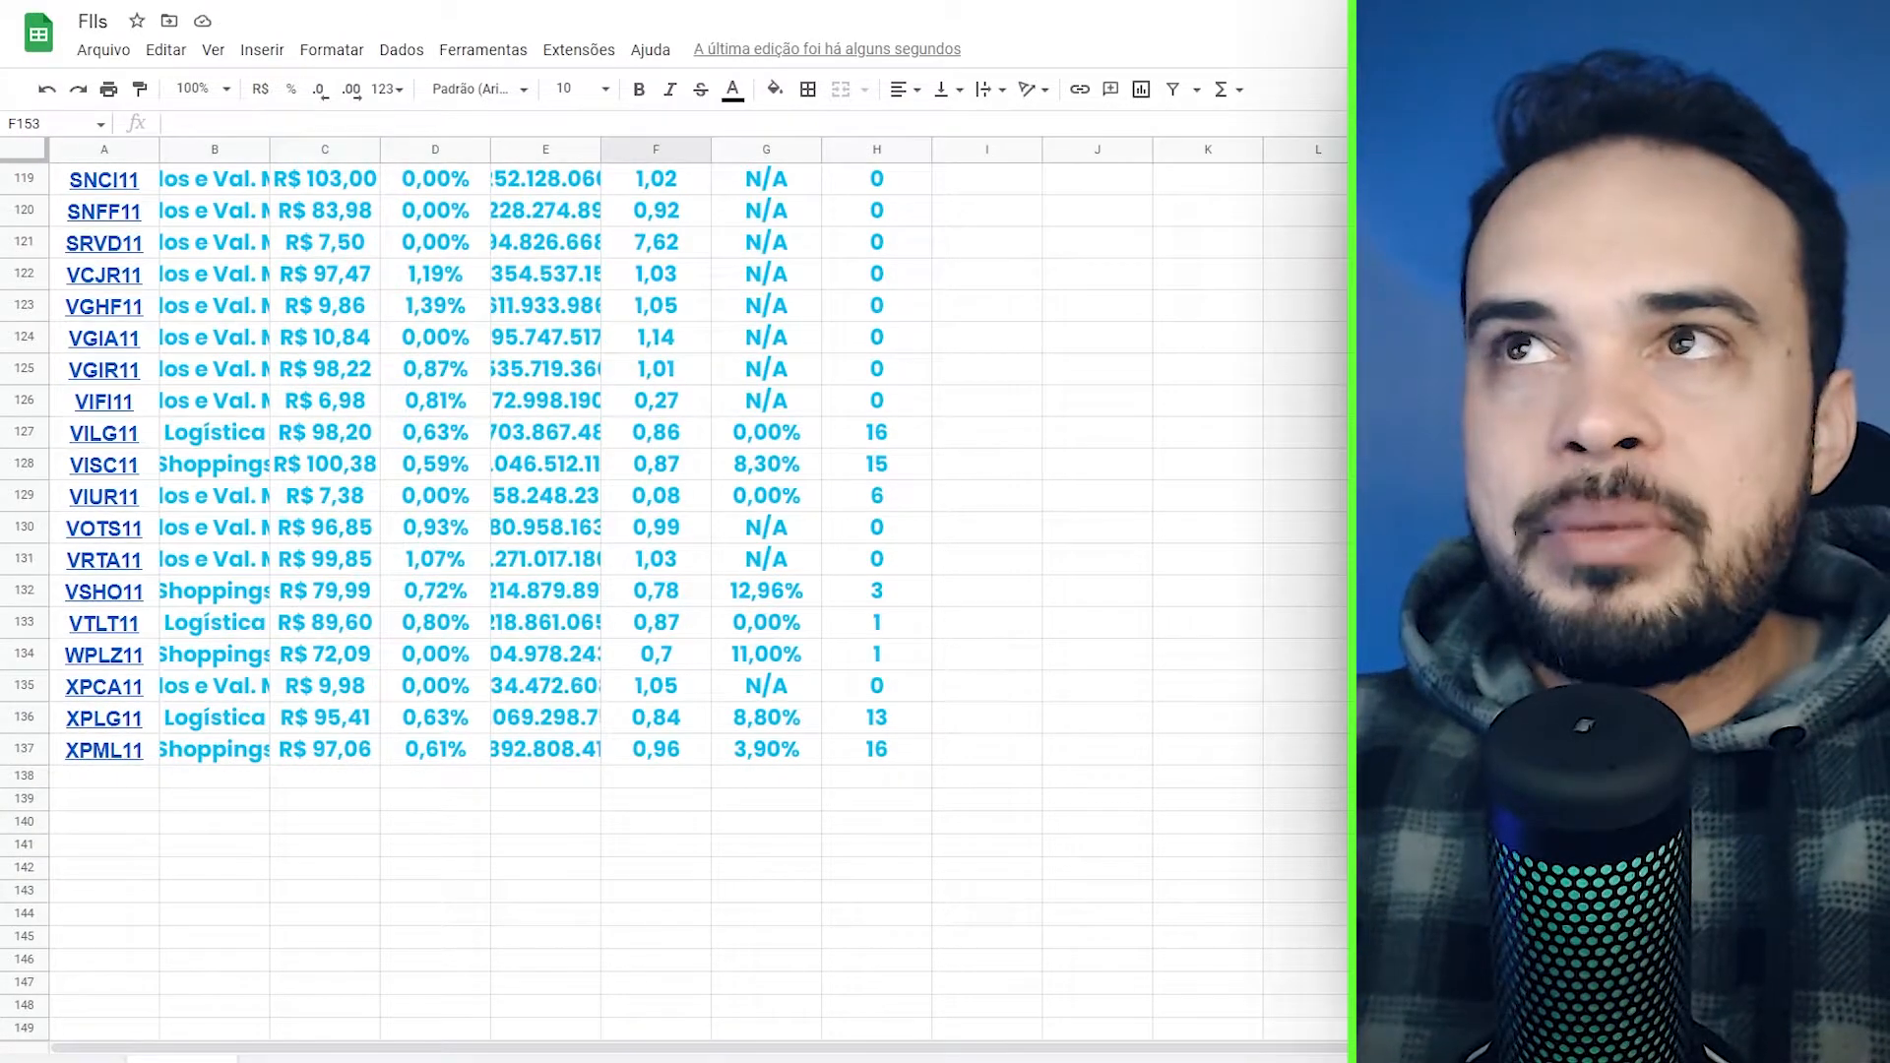
- Format the entire sheet in Roboto, size 10, without bold and with black text
{"action": "scroll", "coordinate": [136, 480], "scroll_direction": "up", "scroll_amount": 20}
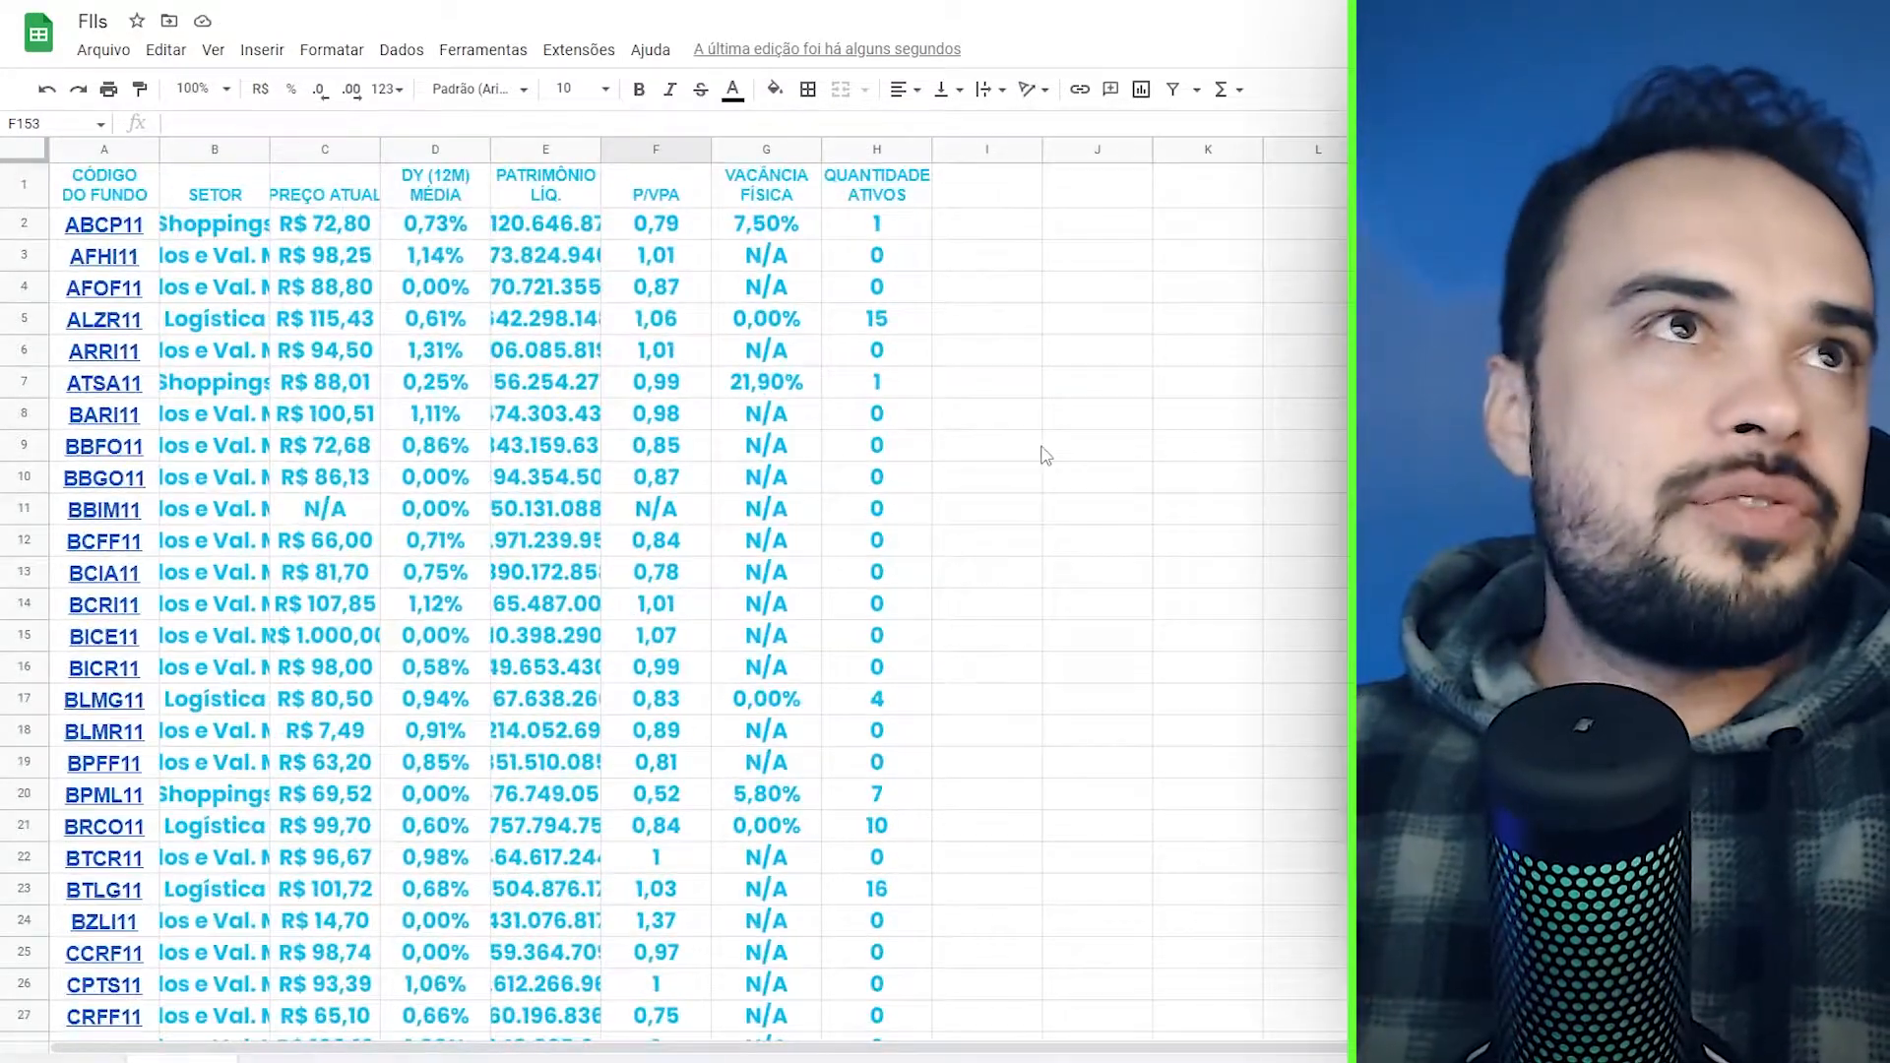
{"action": "left_click", "coordinate": [24, 154]}
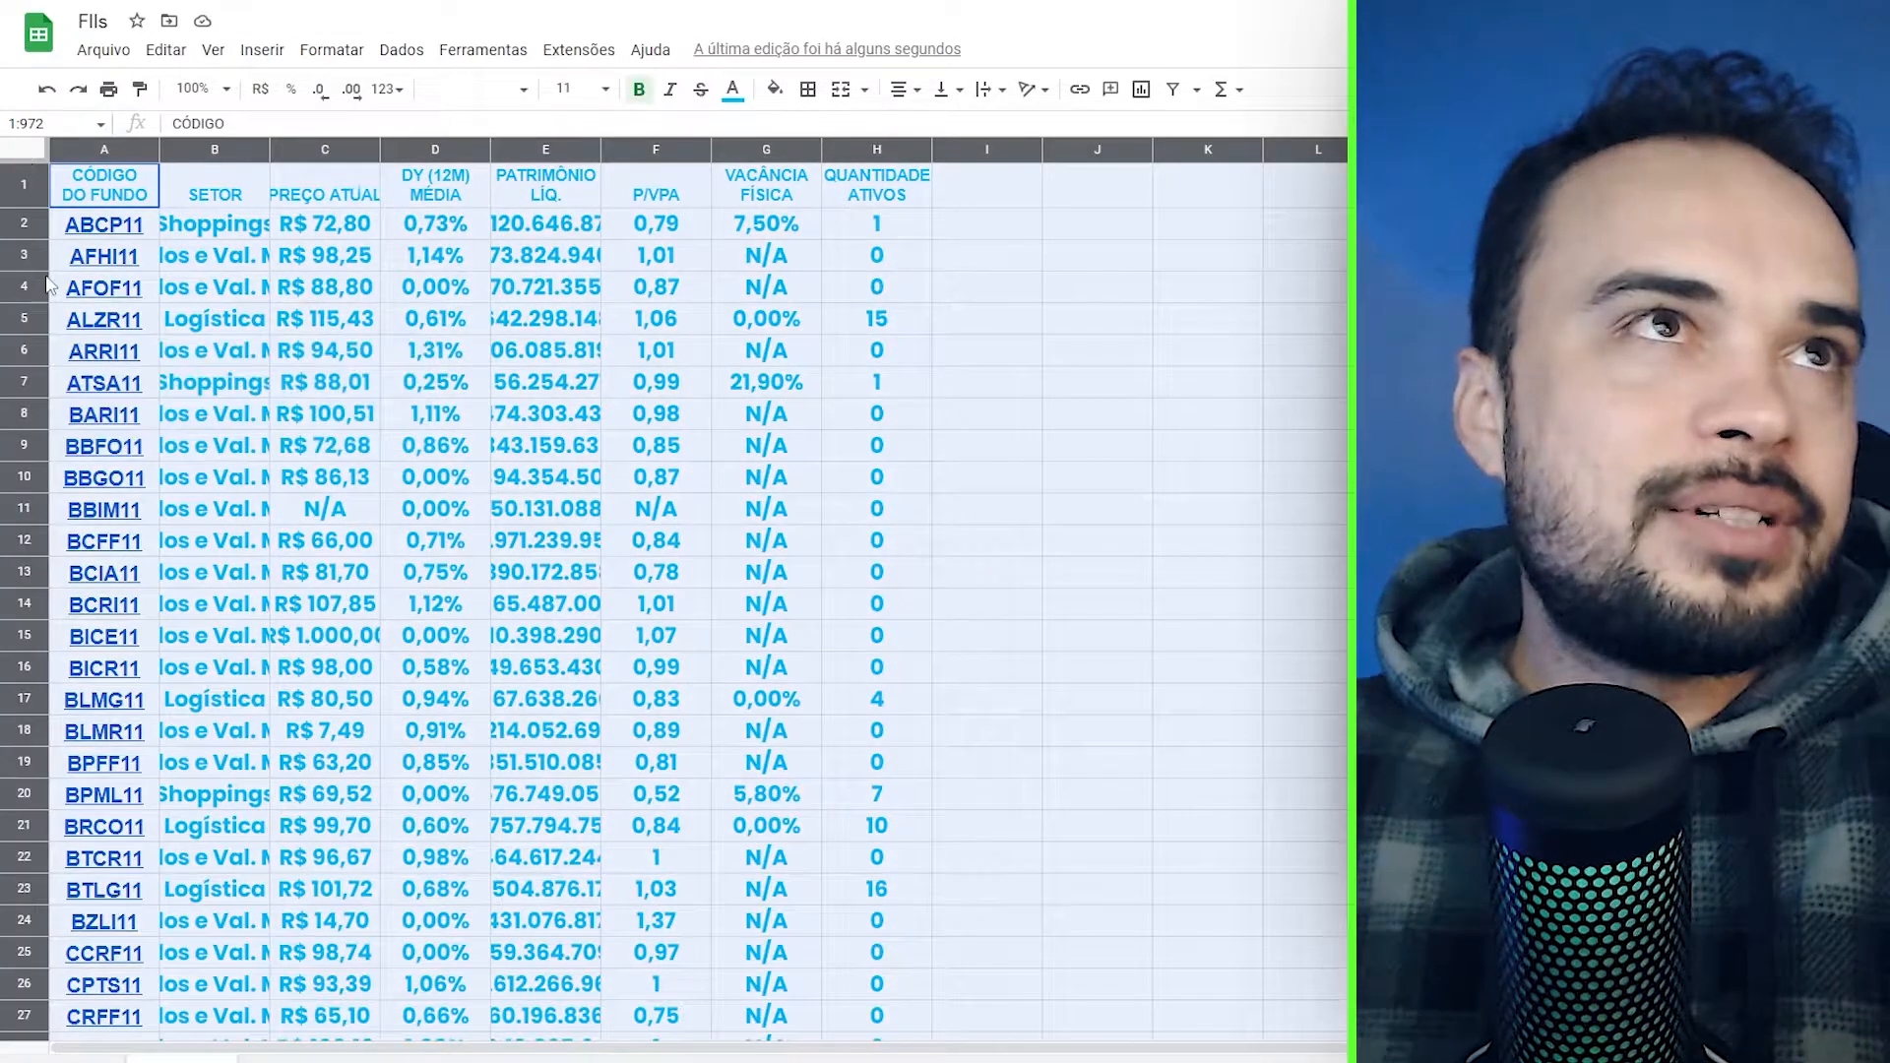
{"action": "left_click", "coordinate": [522, 90]}
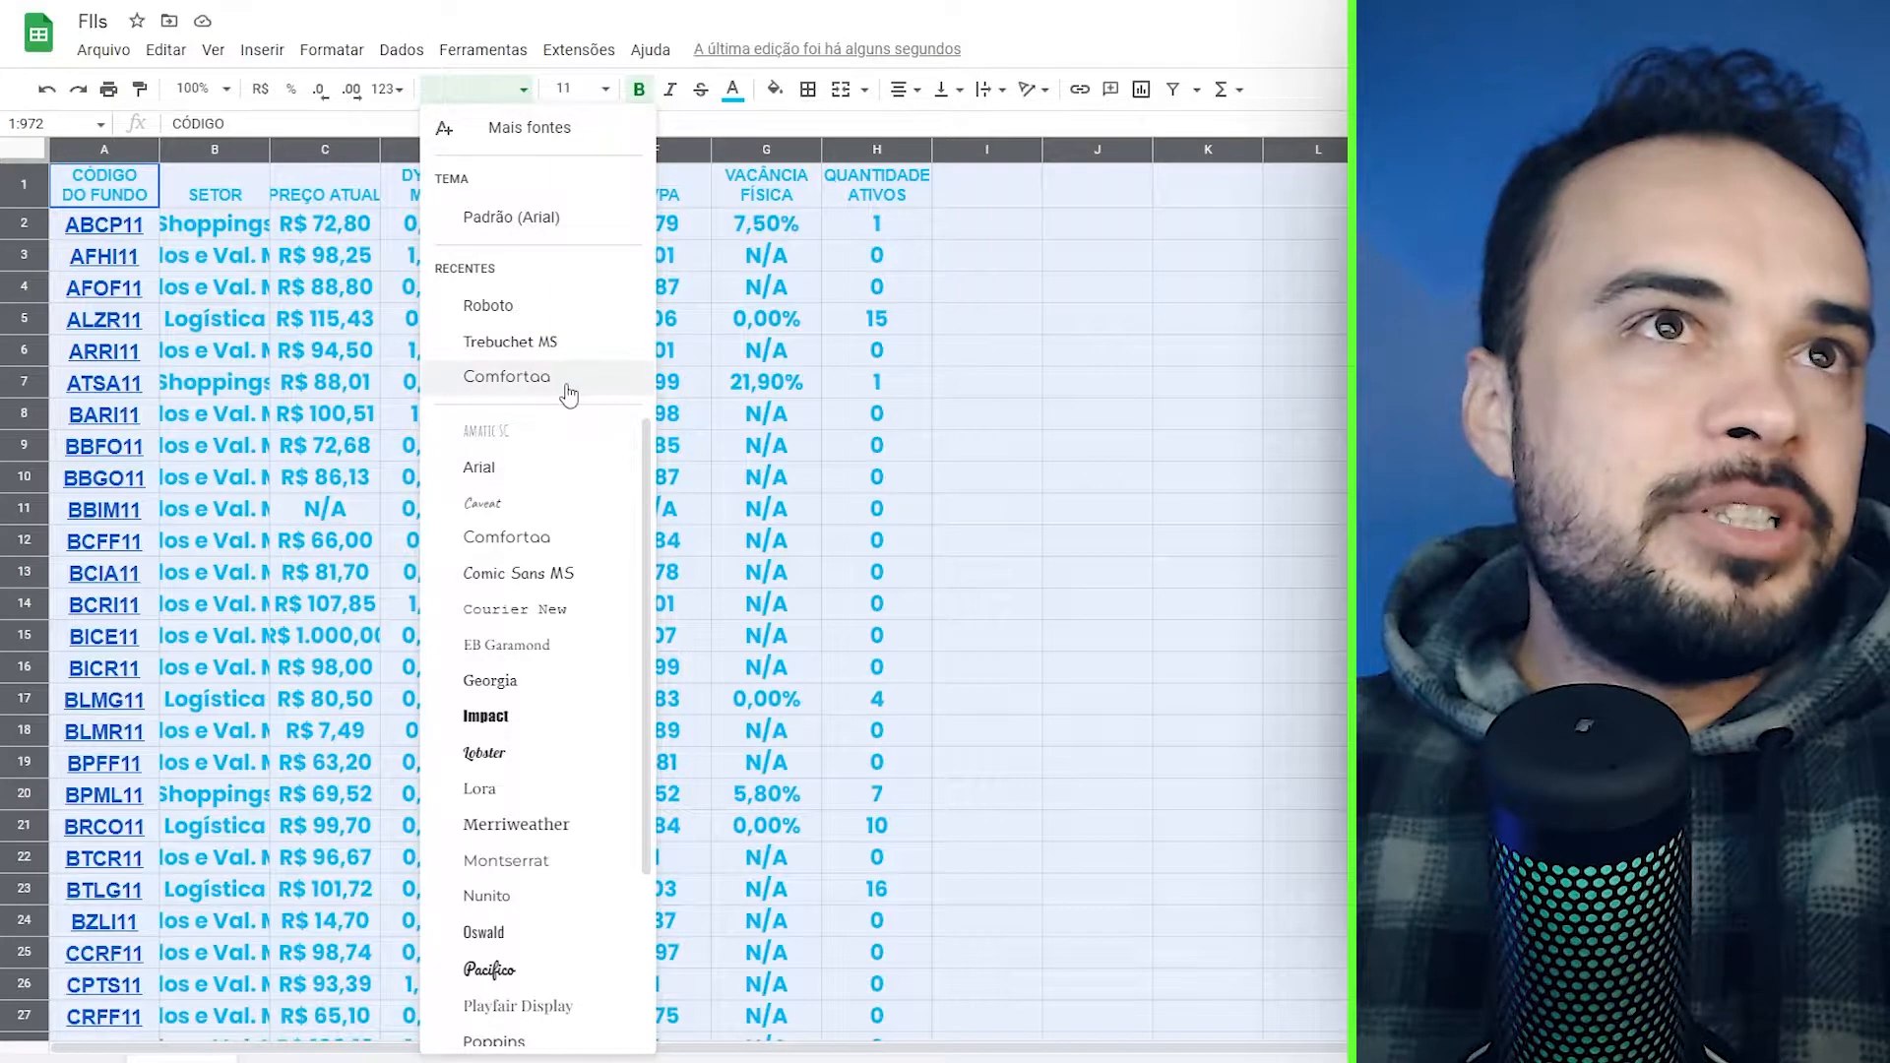
{"action": "left_click", "coordinate": [532, 305]}
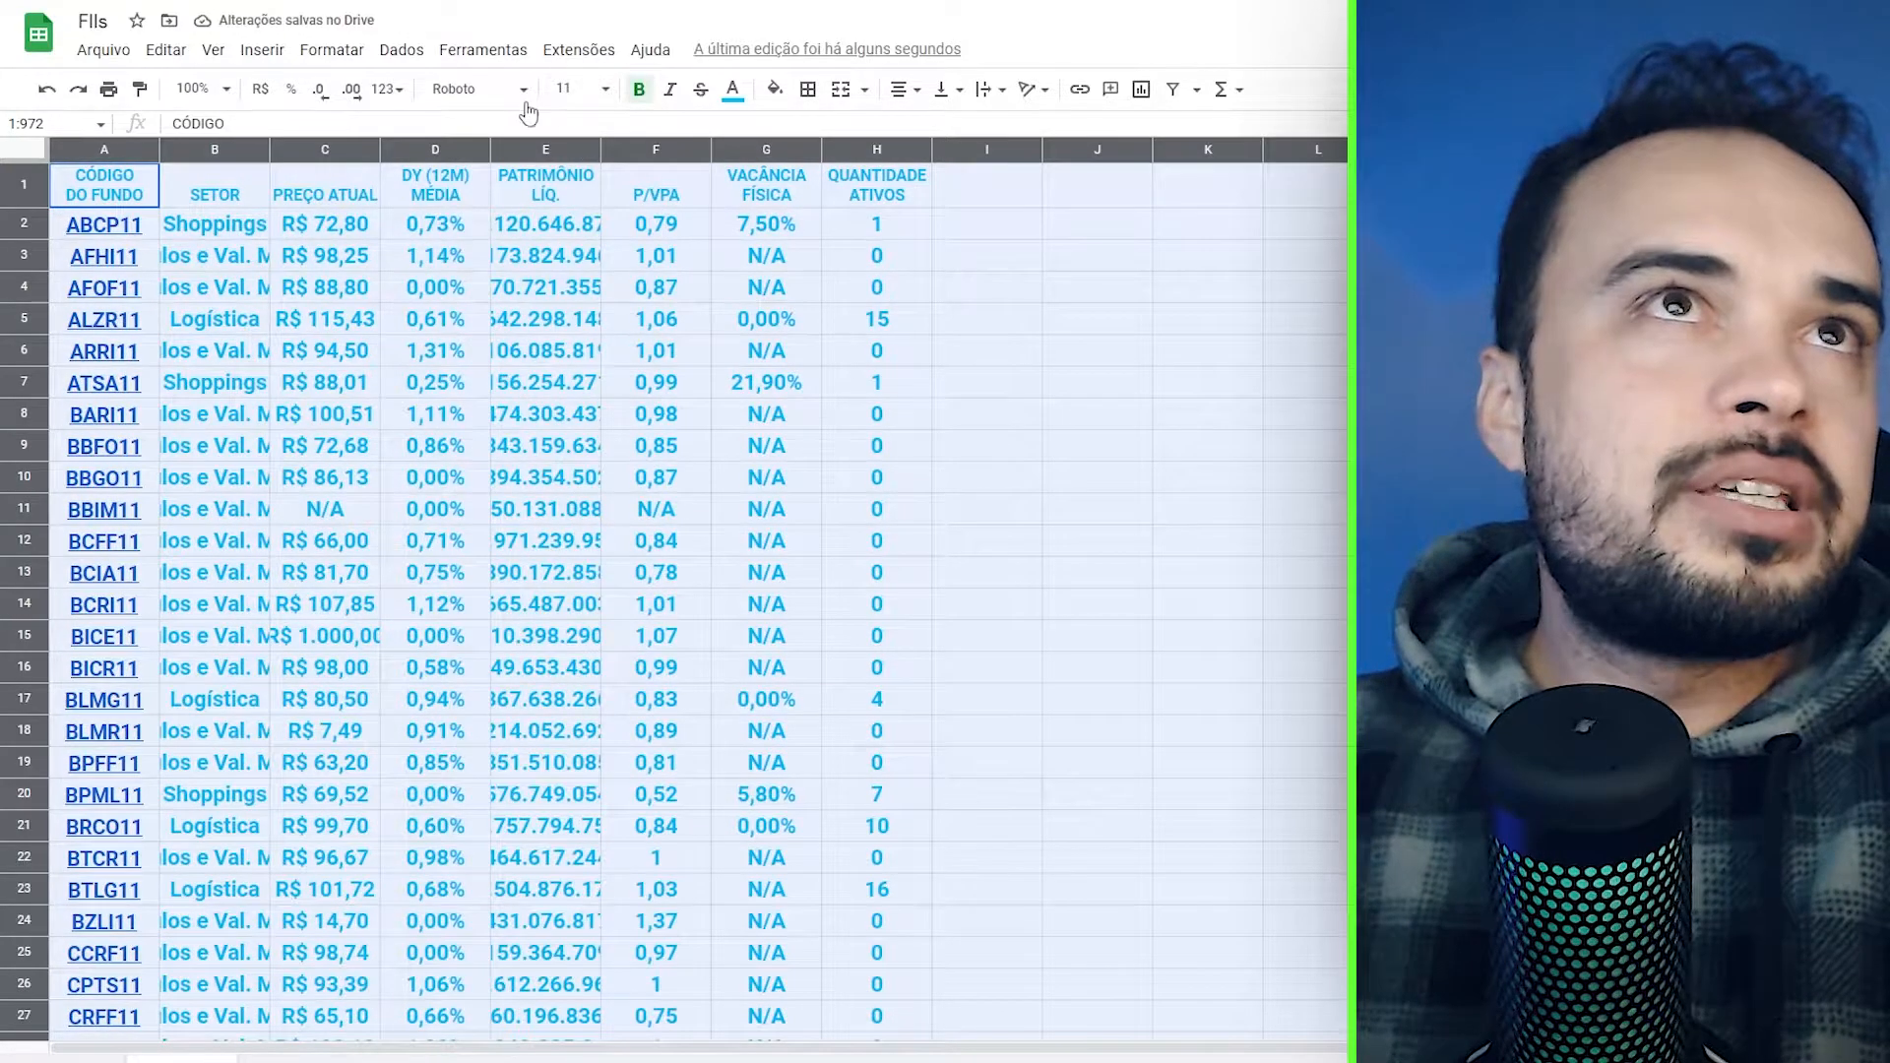
{"action": "left_click", "coordinate": [576, 89]}
{"action": "left_click", "coordinate": [569, 272]}
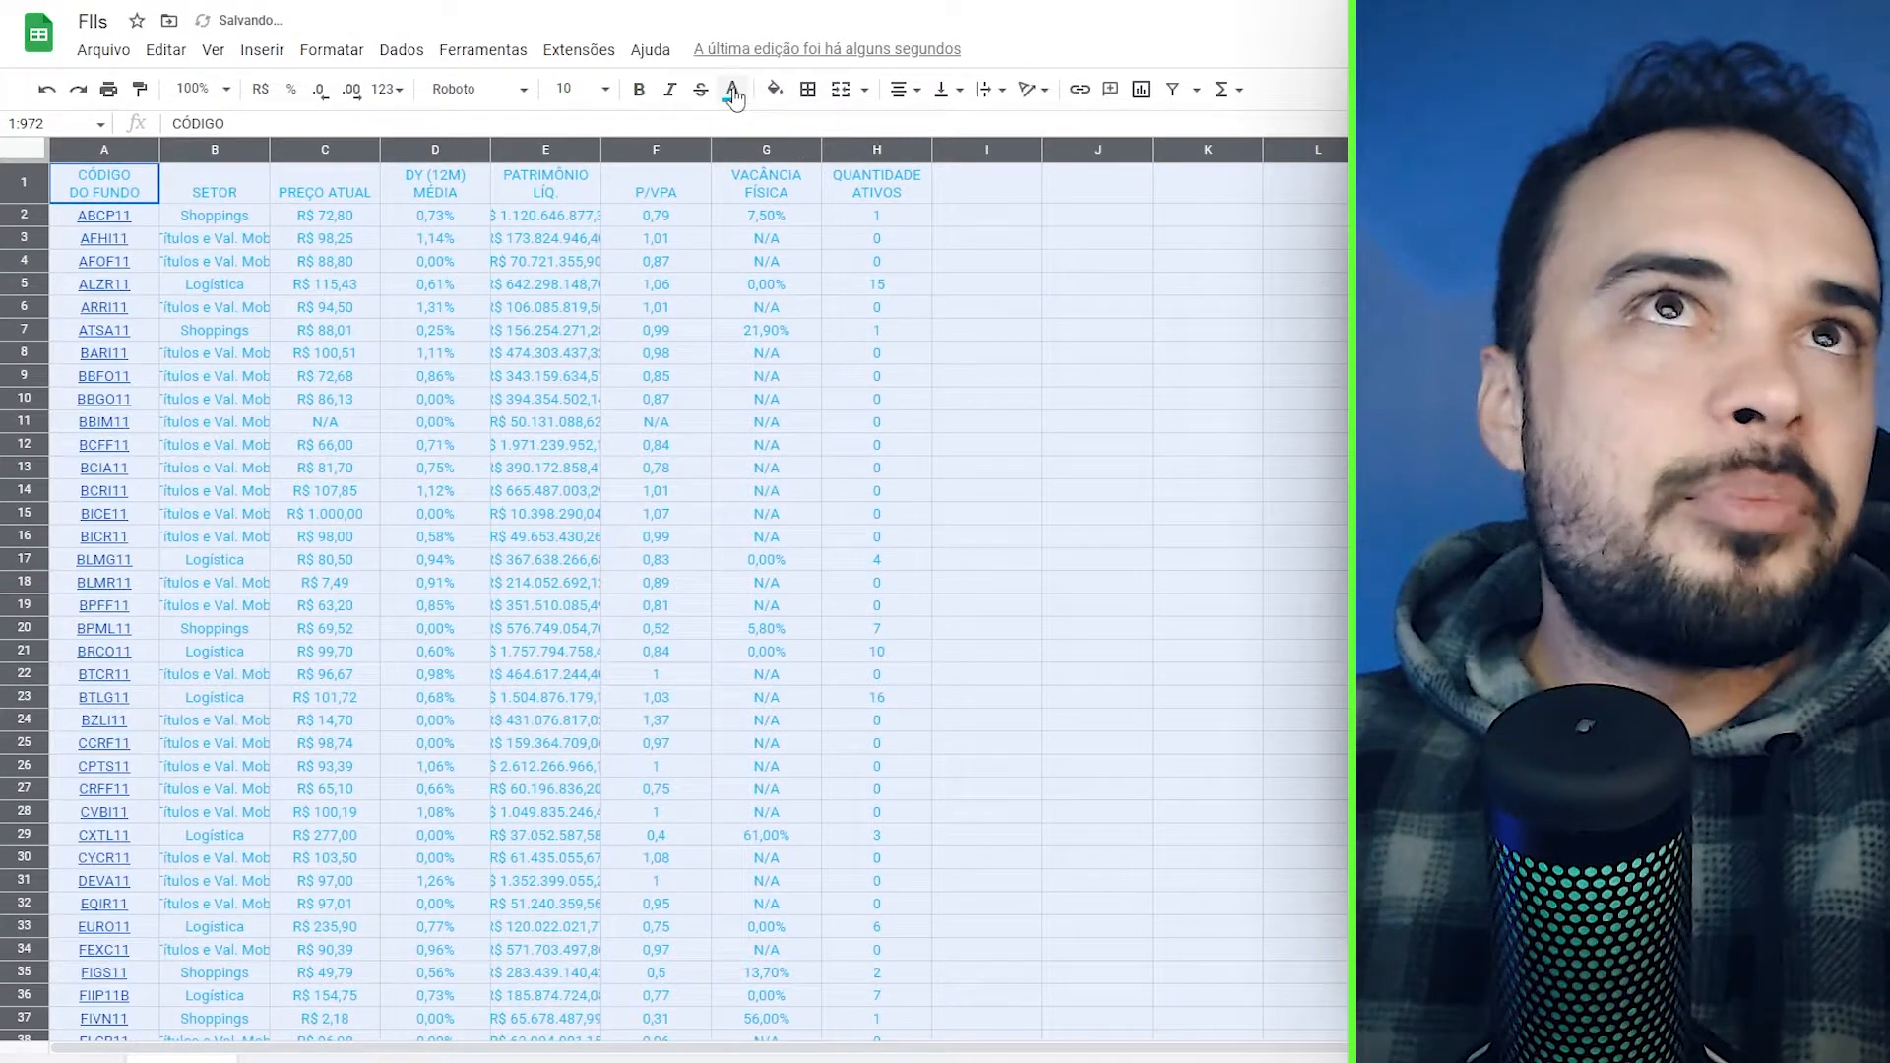
{"action": "left_click", "coordinate": [732, 89]}
{"action": "left_click", "coordinate": [745, 175]}
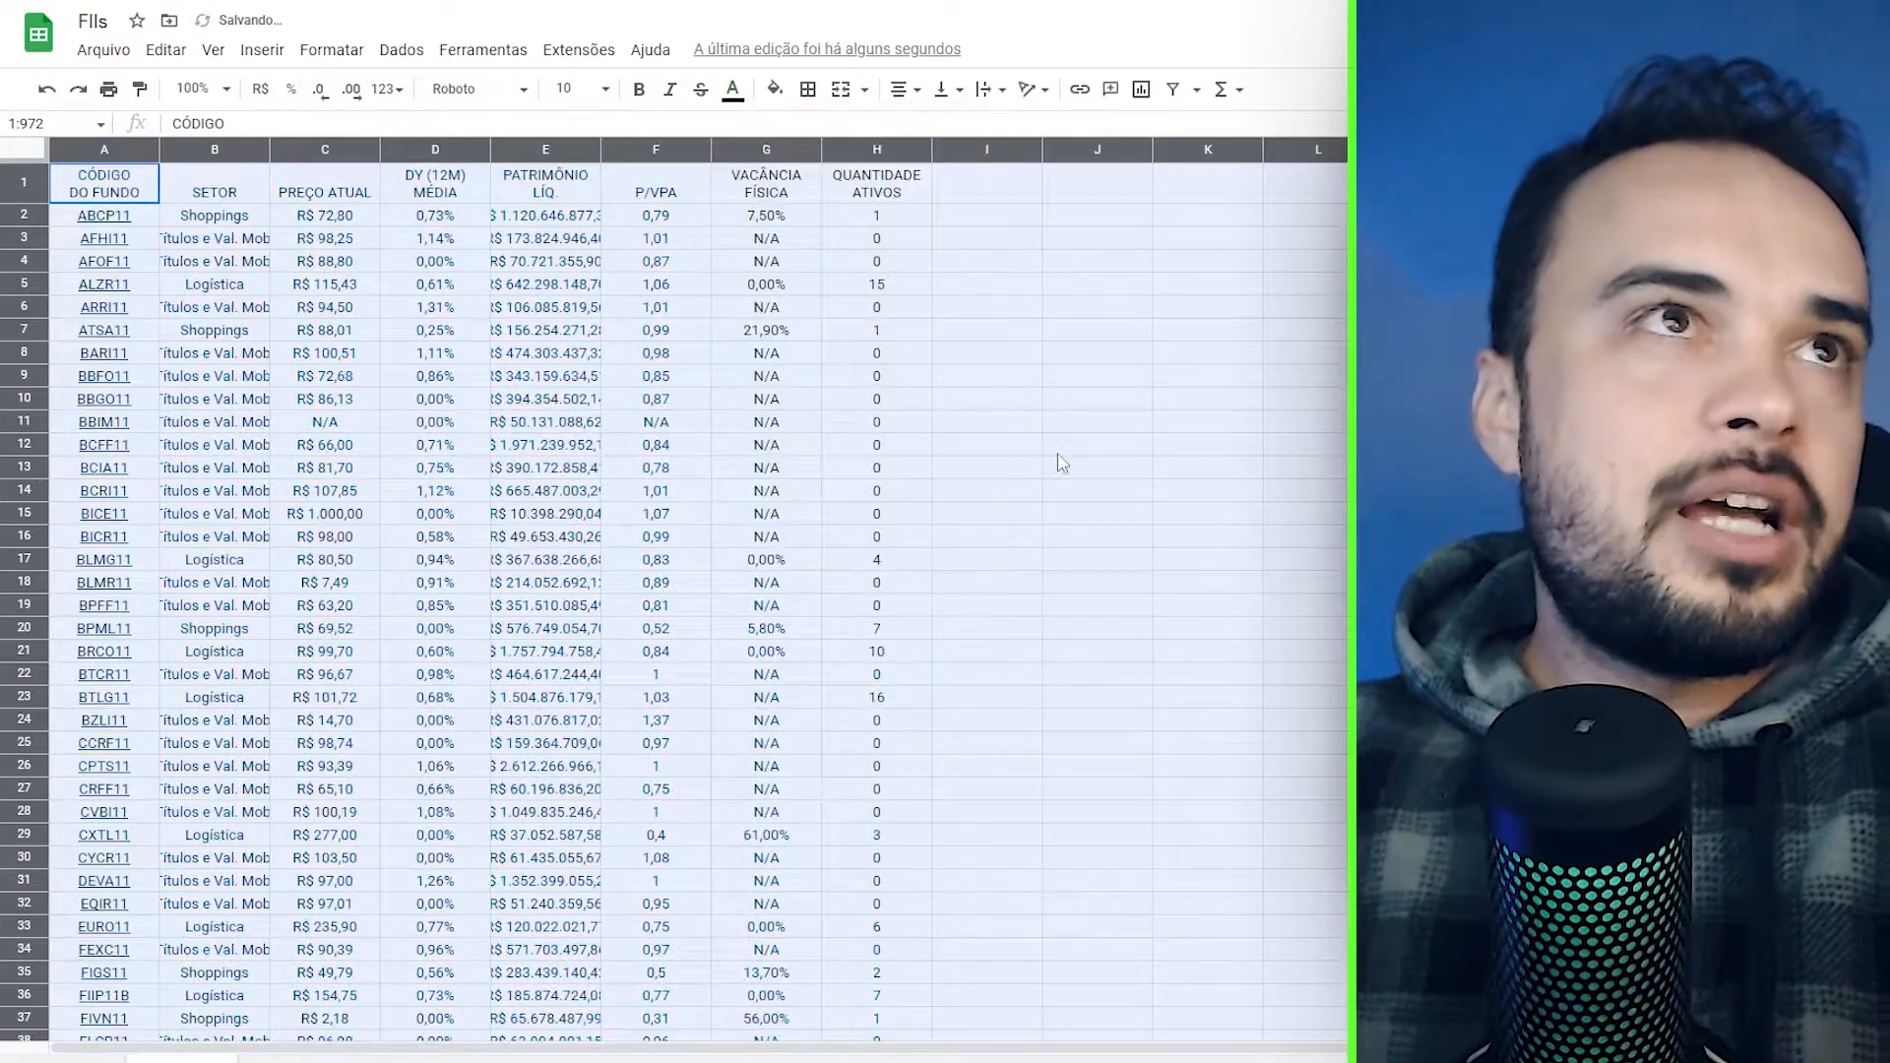
{"action": "left_click", "coordinate": [1048, 352]}
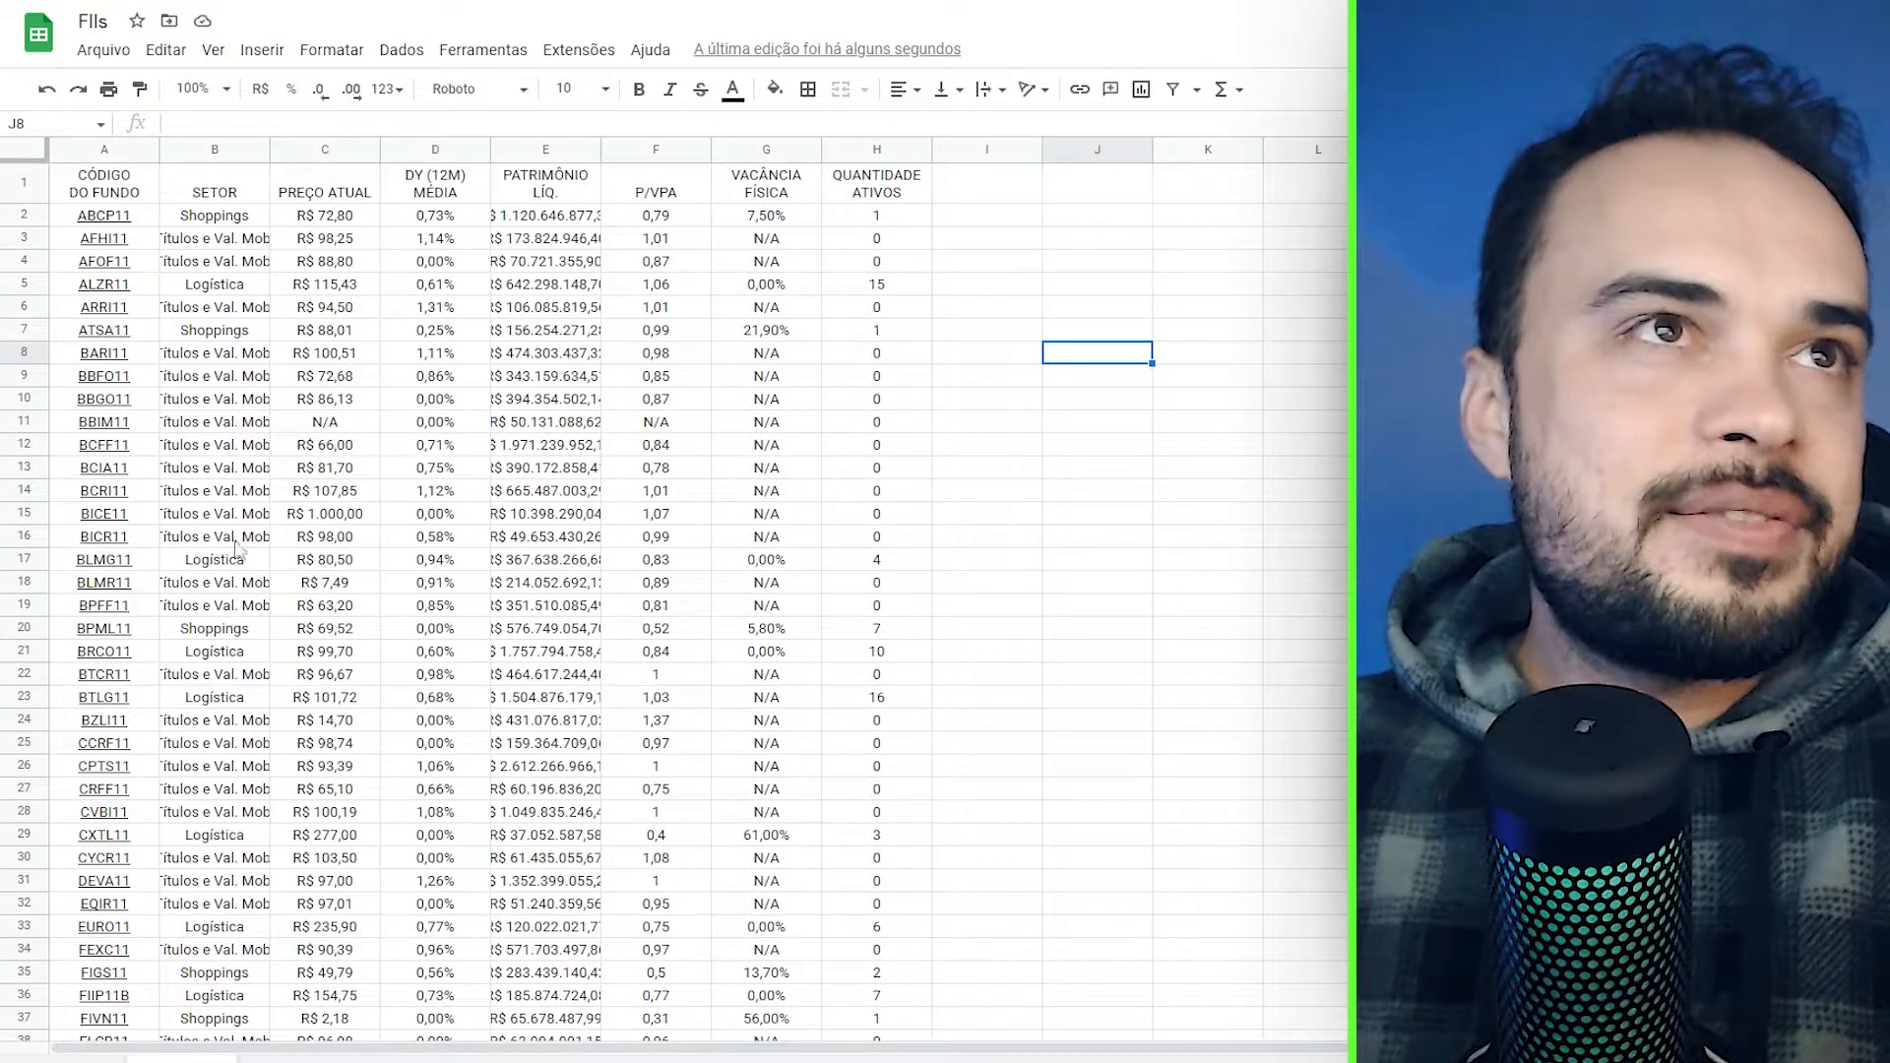
- Fit the widths of the Setor and Patrimônio Líq. columns to their contents
{"action": "double_click", "coordinate": [267, 148]}
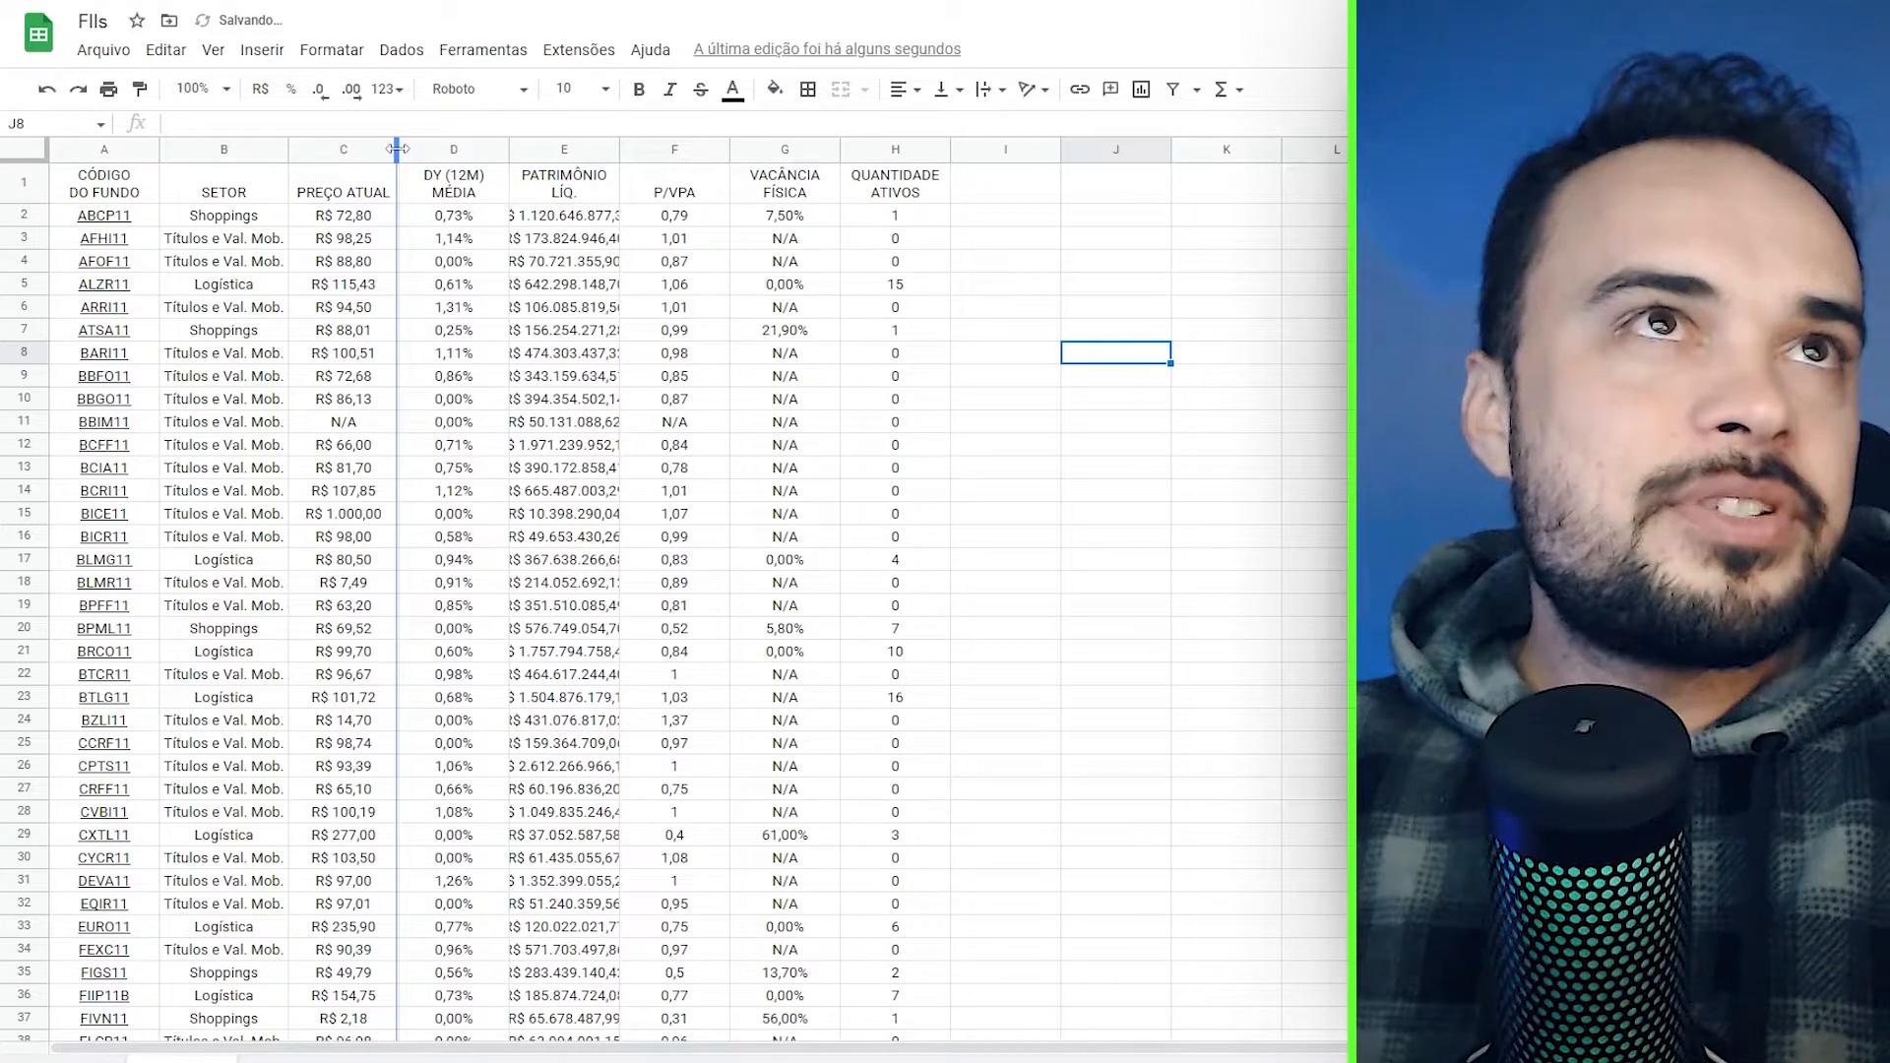
{"action": "double_click", "coordinate": [619, 149]}
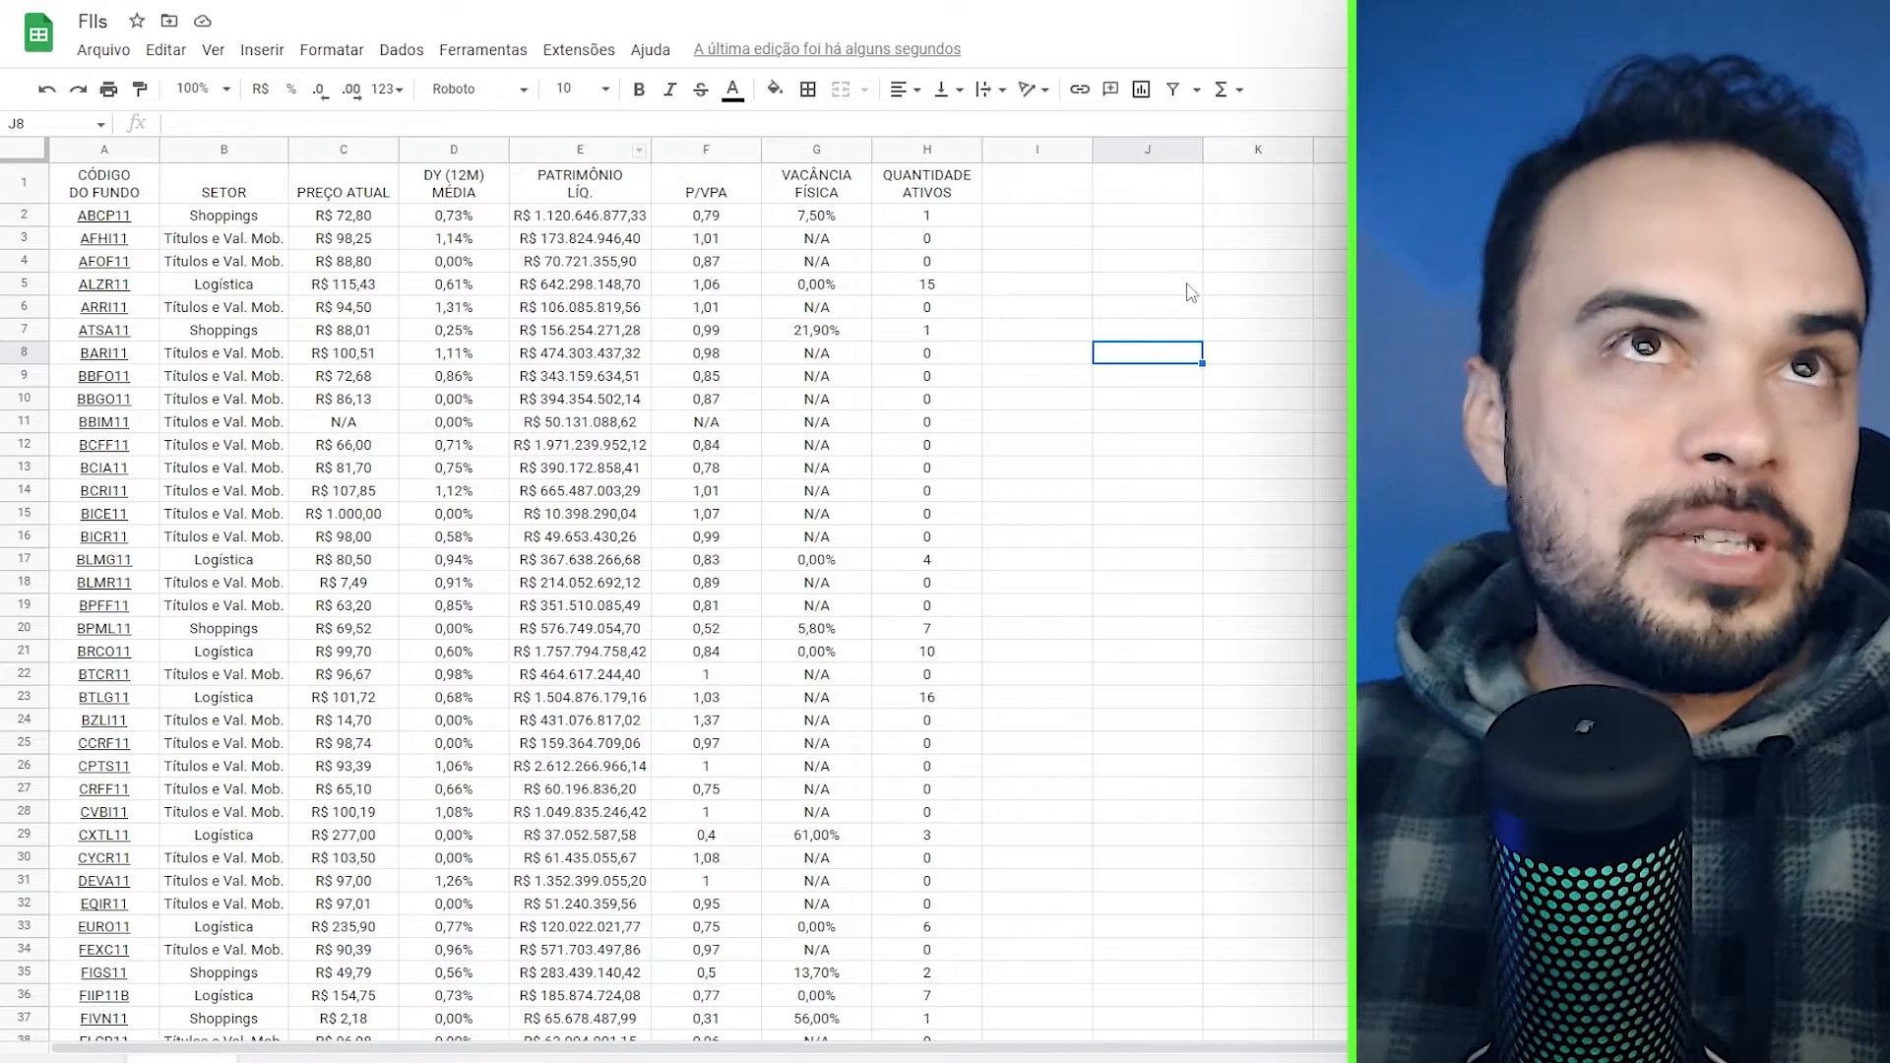
{"action": "left_click", "coordinate": [1137, 518]}
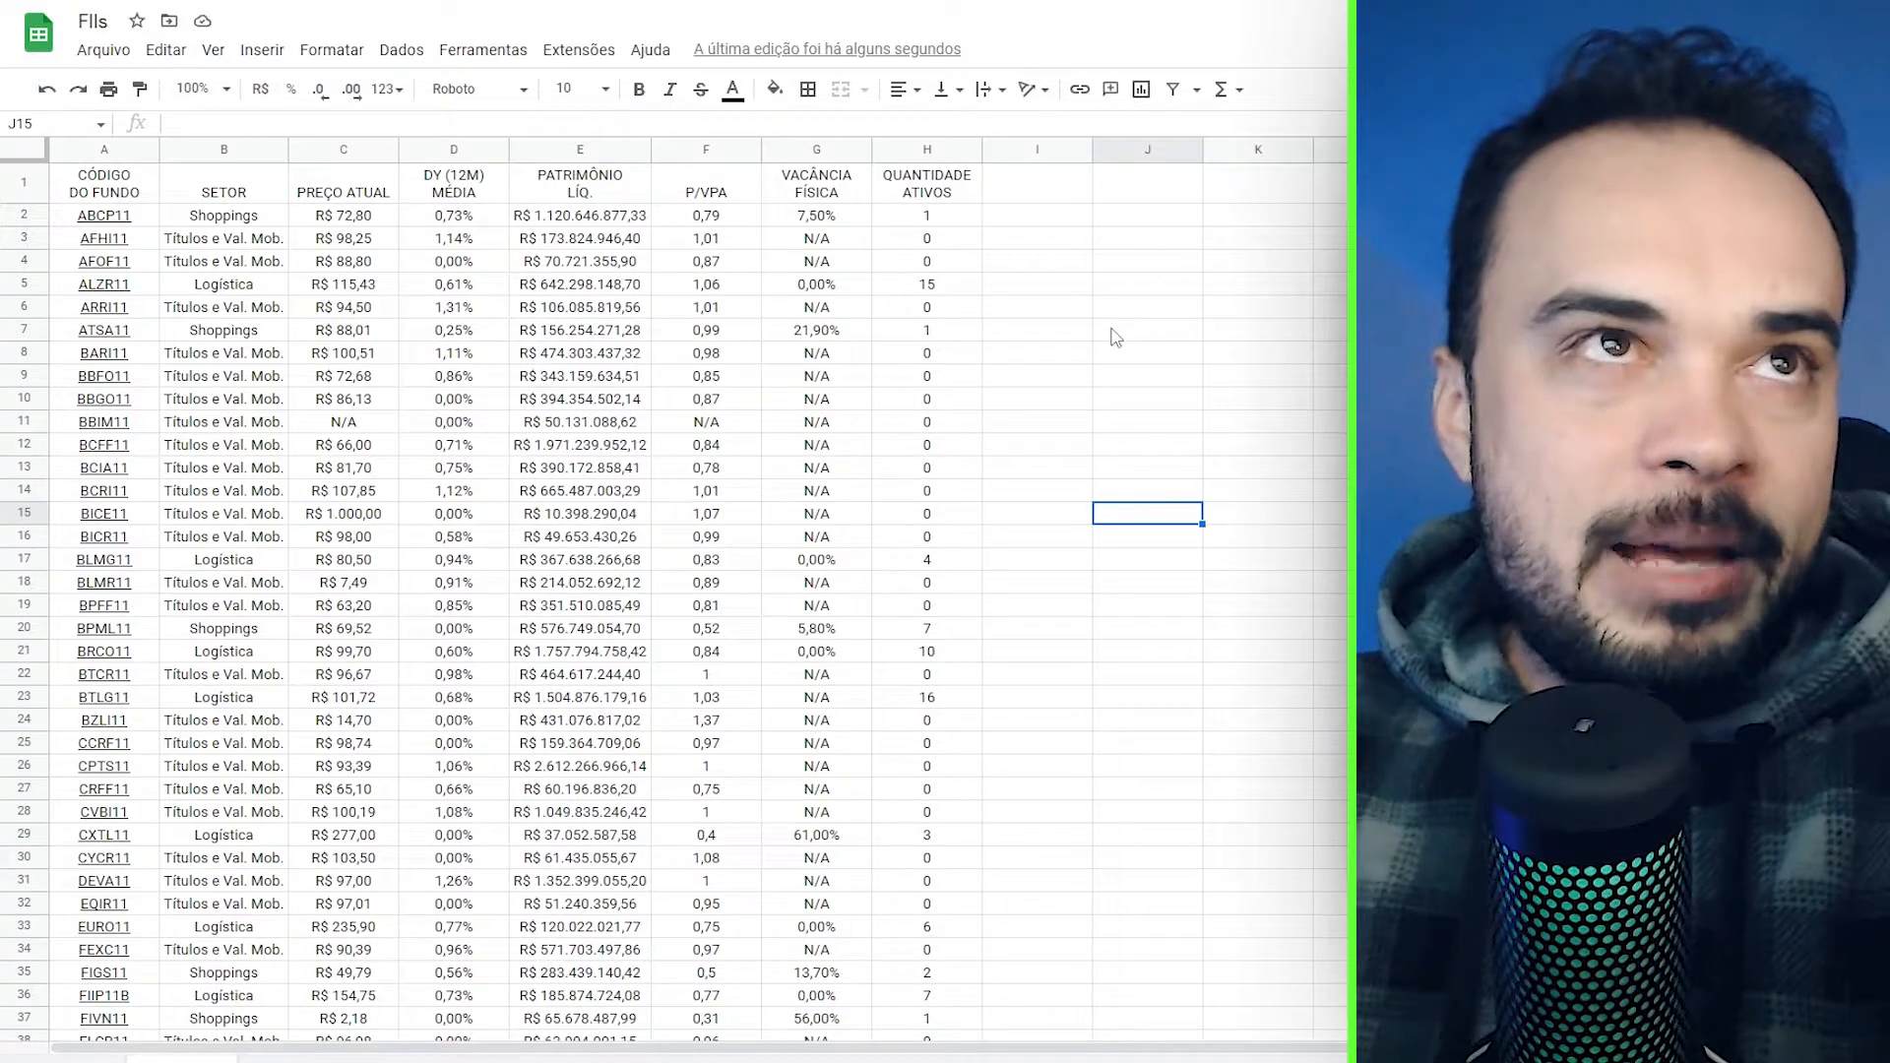
- Remove "R$" from all the Preço Atual values in C2:C137 by replacing it with nothing using find and replace
{"action": "double_click", "coordinate": [342, 216]}
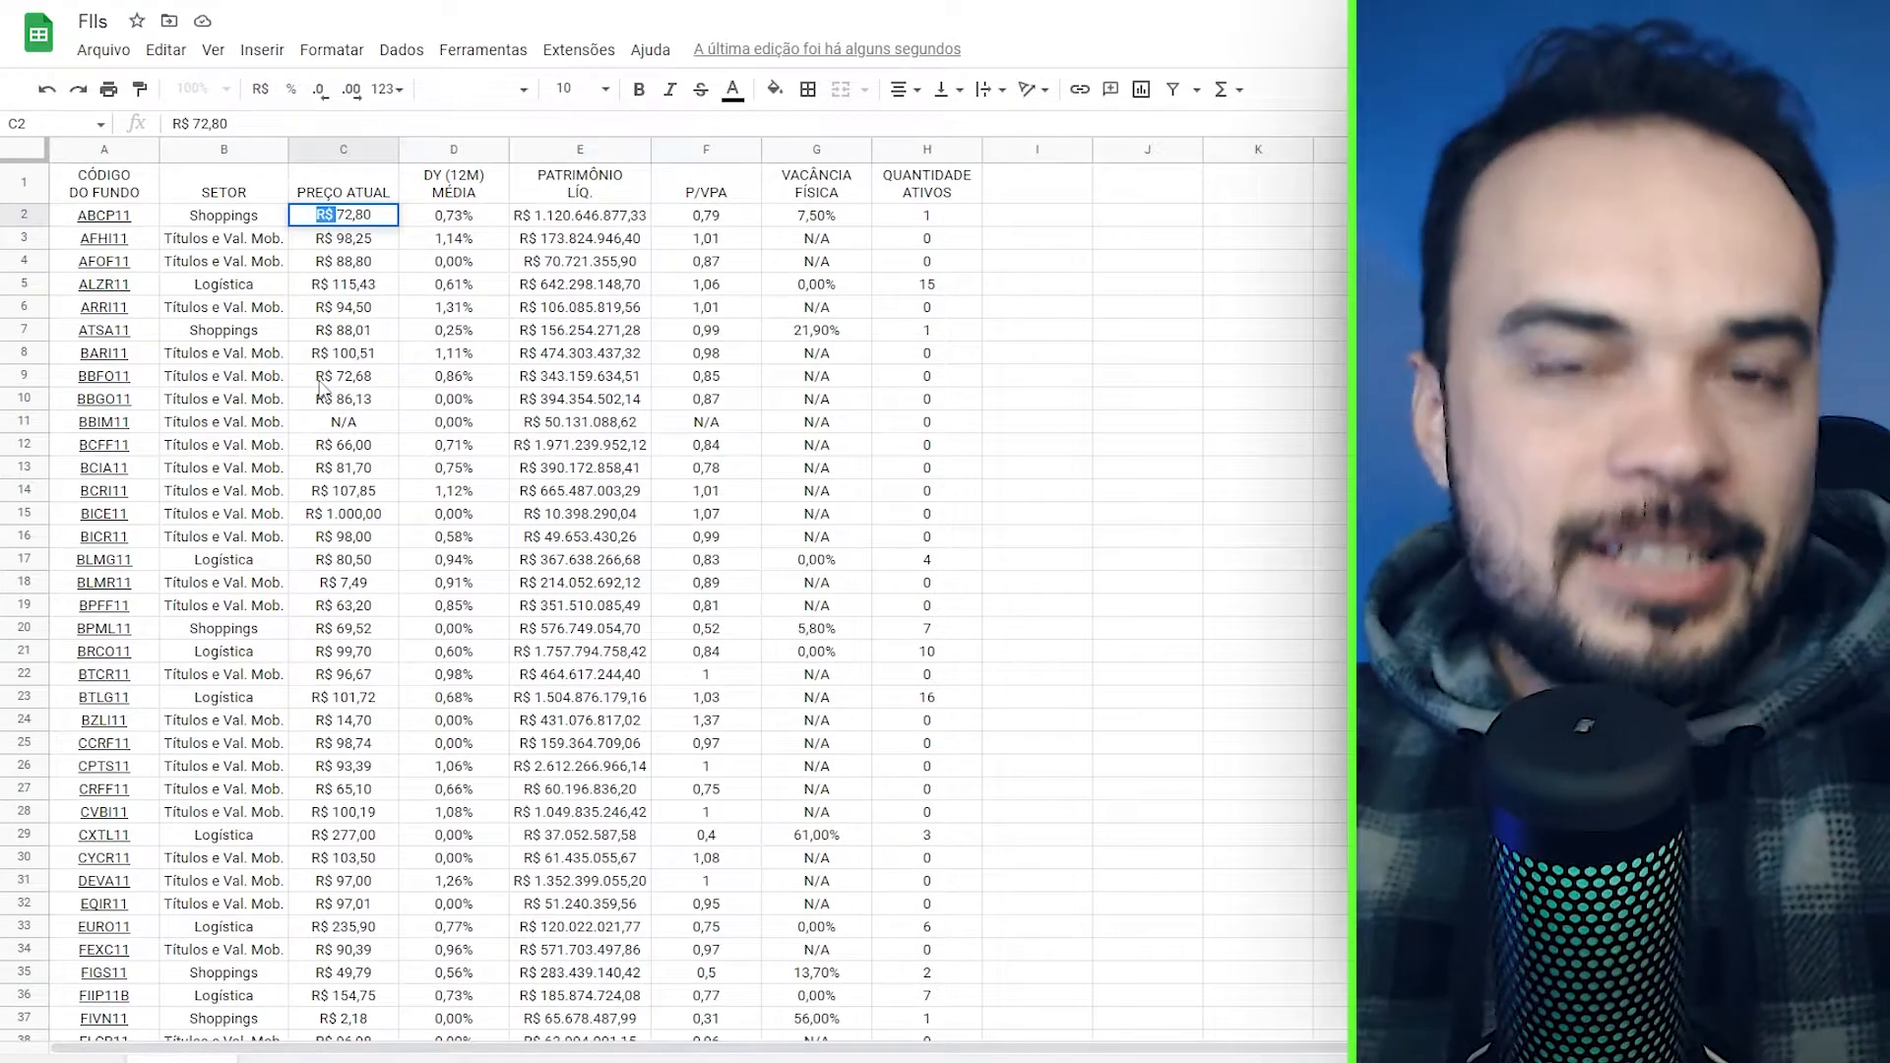
{"action": "left_click", "coordinate": [363, 309]}
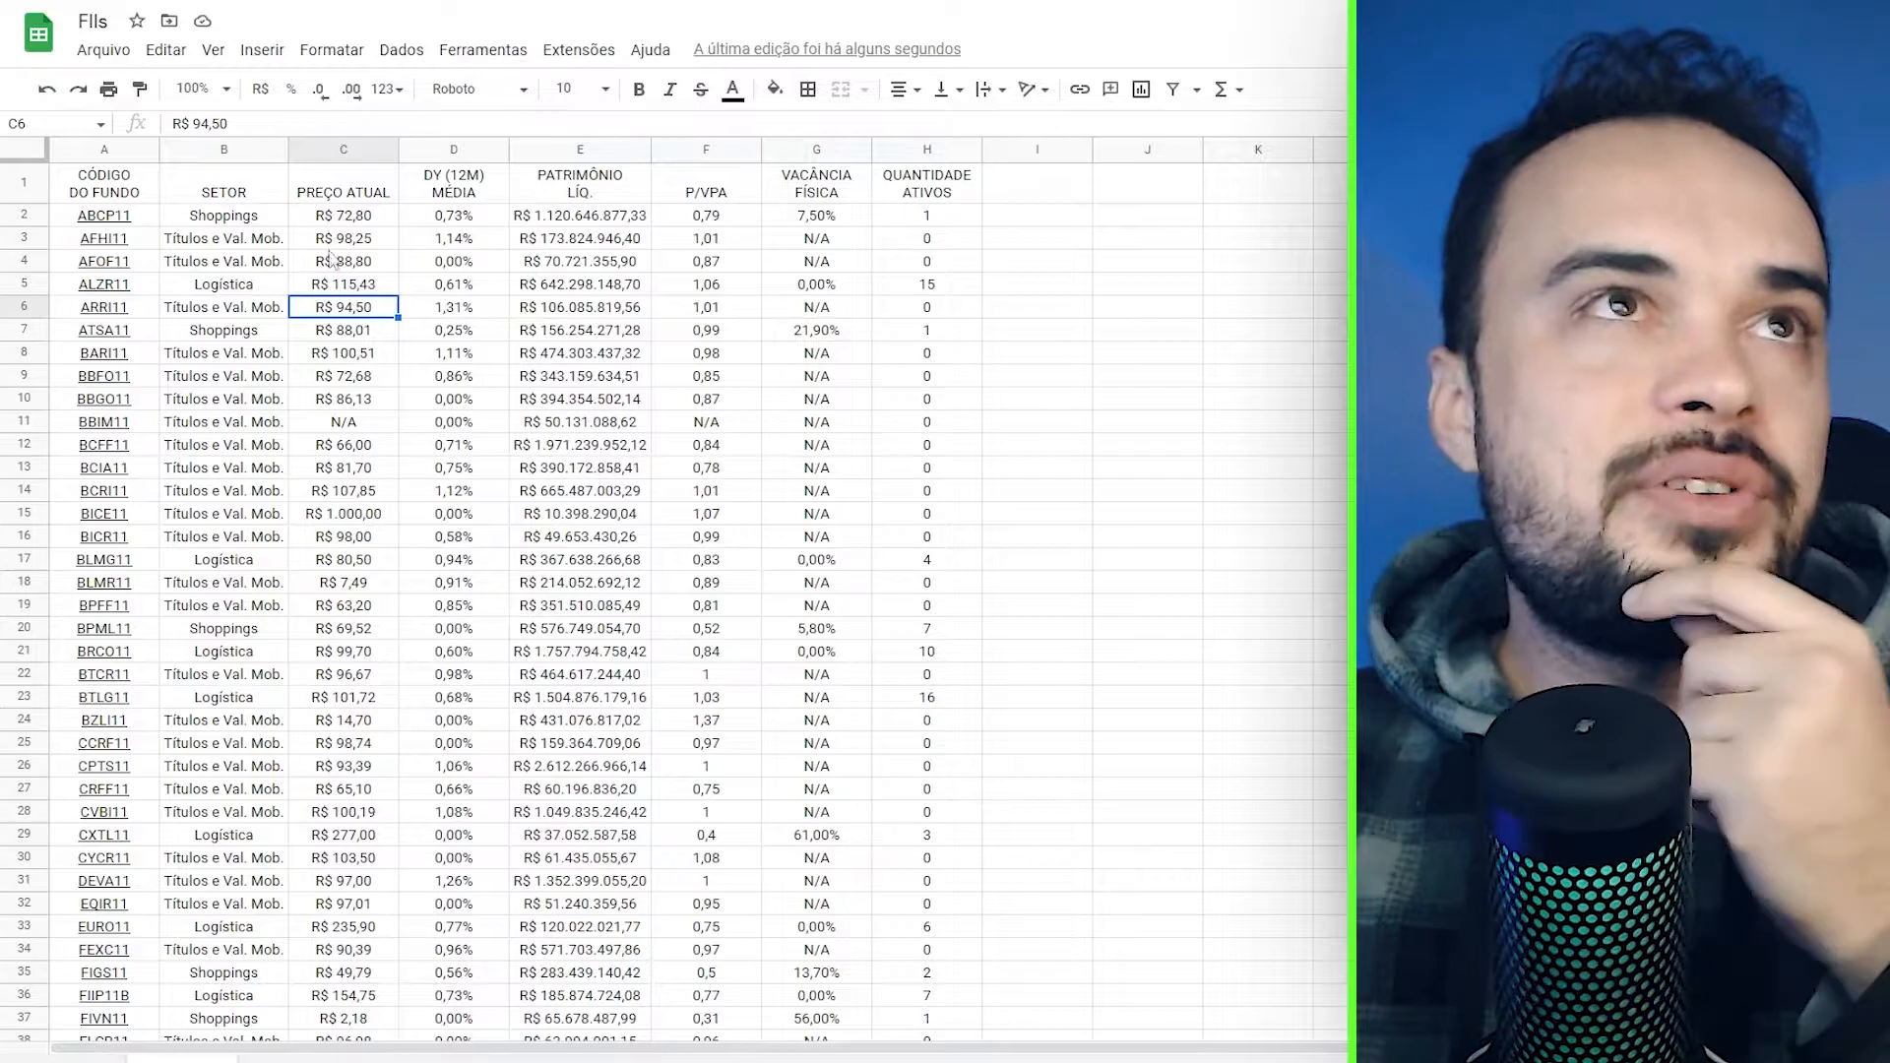
{"action": "left_click_drag", "start_coordinate": [336, 226], "coordinate": [344, 542]}
{"action": "scroll", "coordinate": [341, 374], "scroll_direction": "down", "scroll_amount": 10}
{"action": "scroll", "coordinate": [343, 463], "scroll_direction": "down", "scroll_amount": 20}
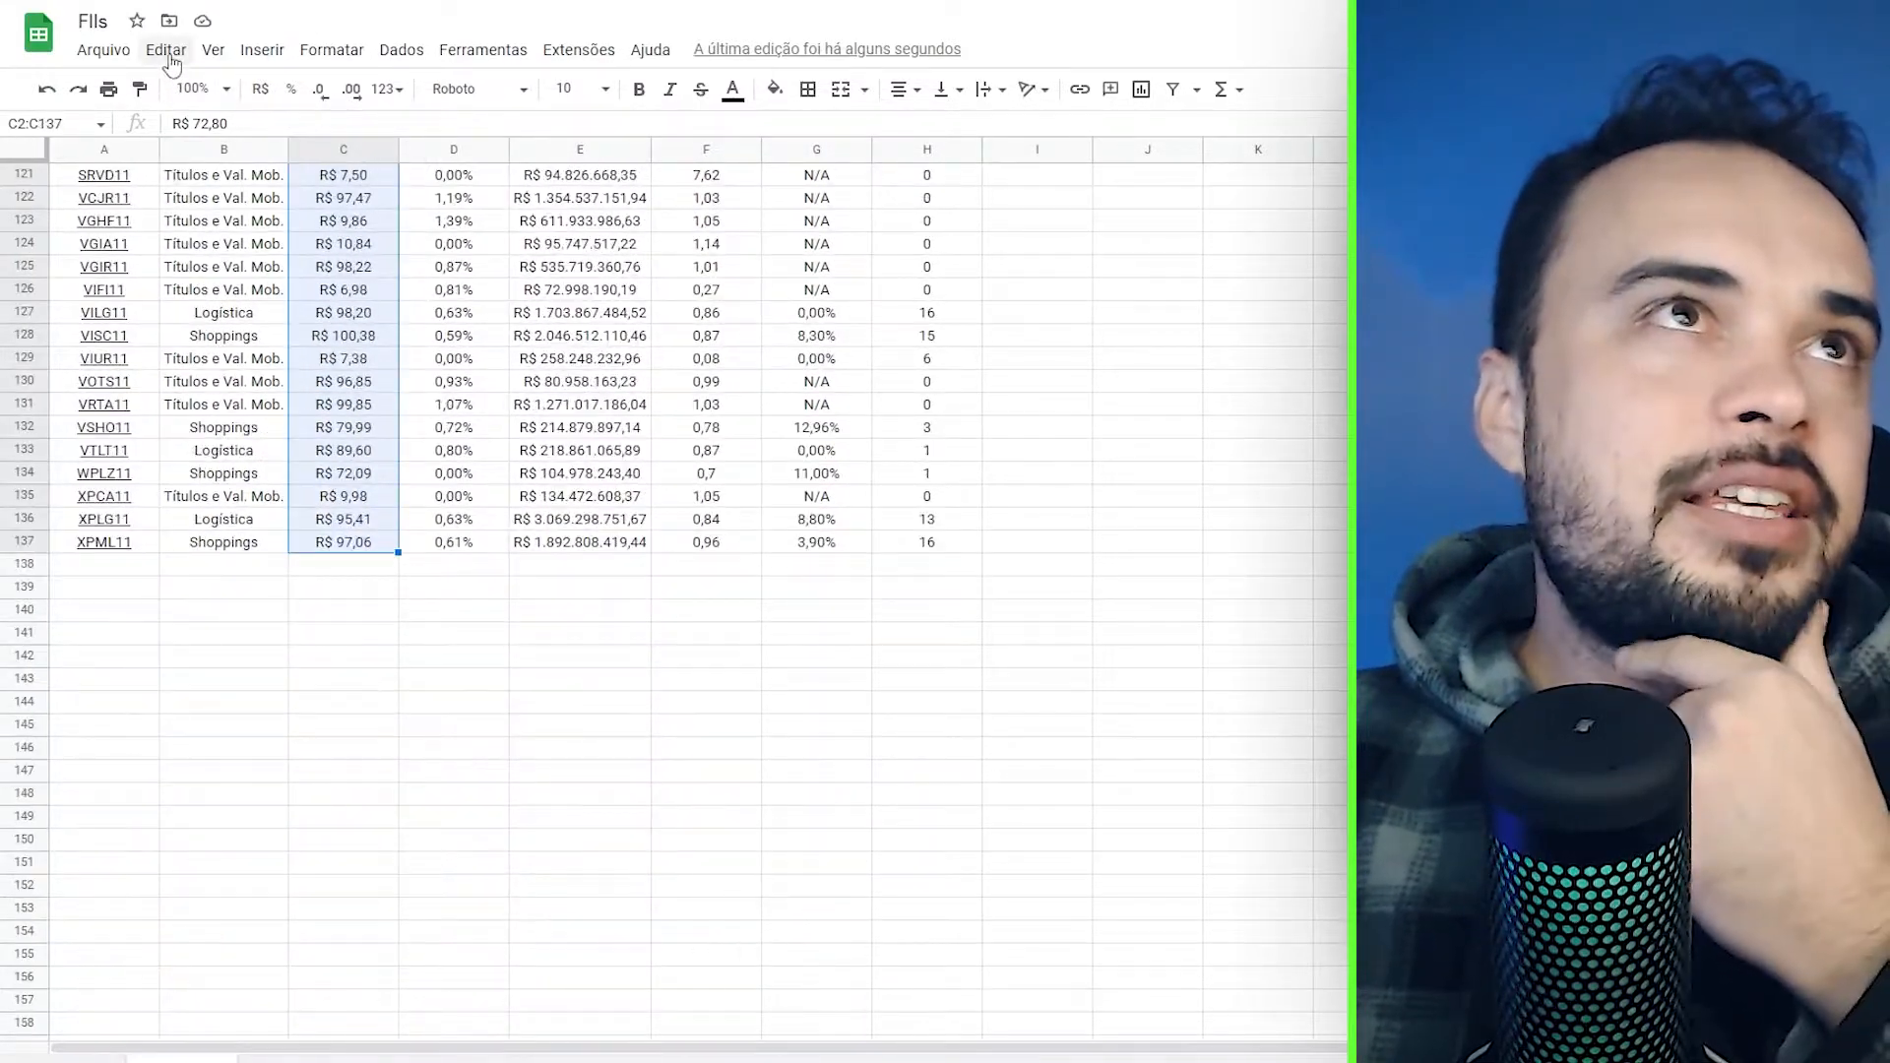
{"action": "left_click", "coordinate": [167, 51]}
{"action": "left_click", "coordinate": [247, 431]}
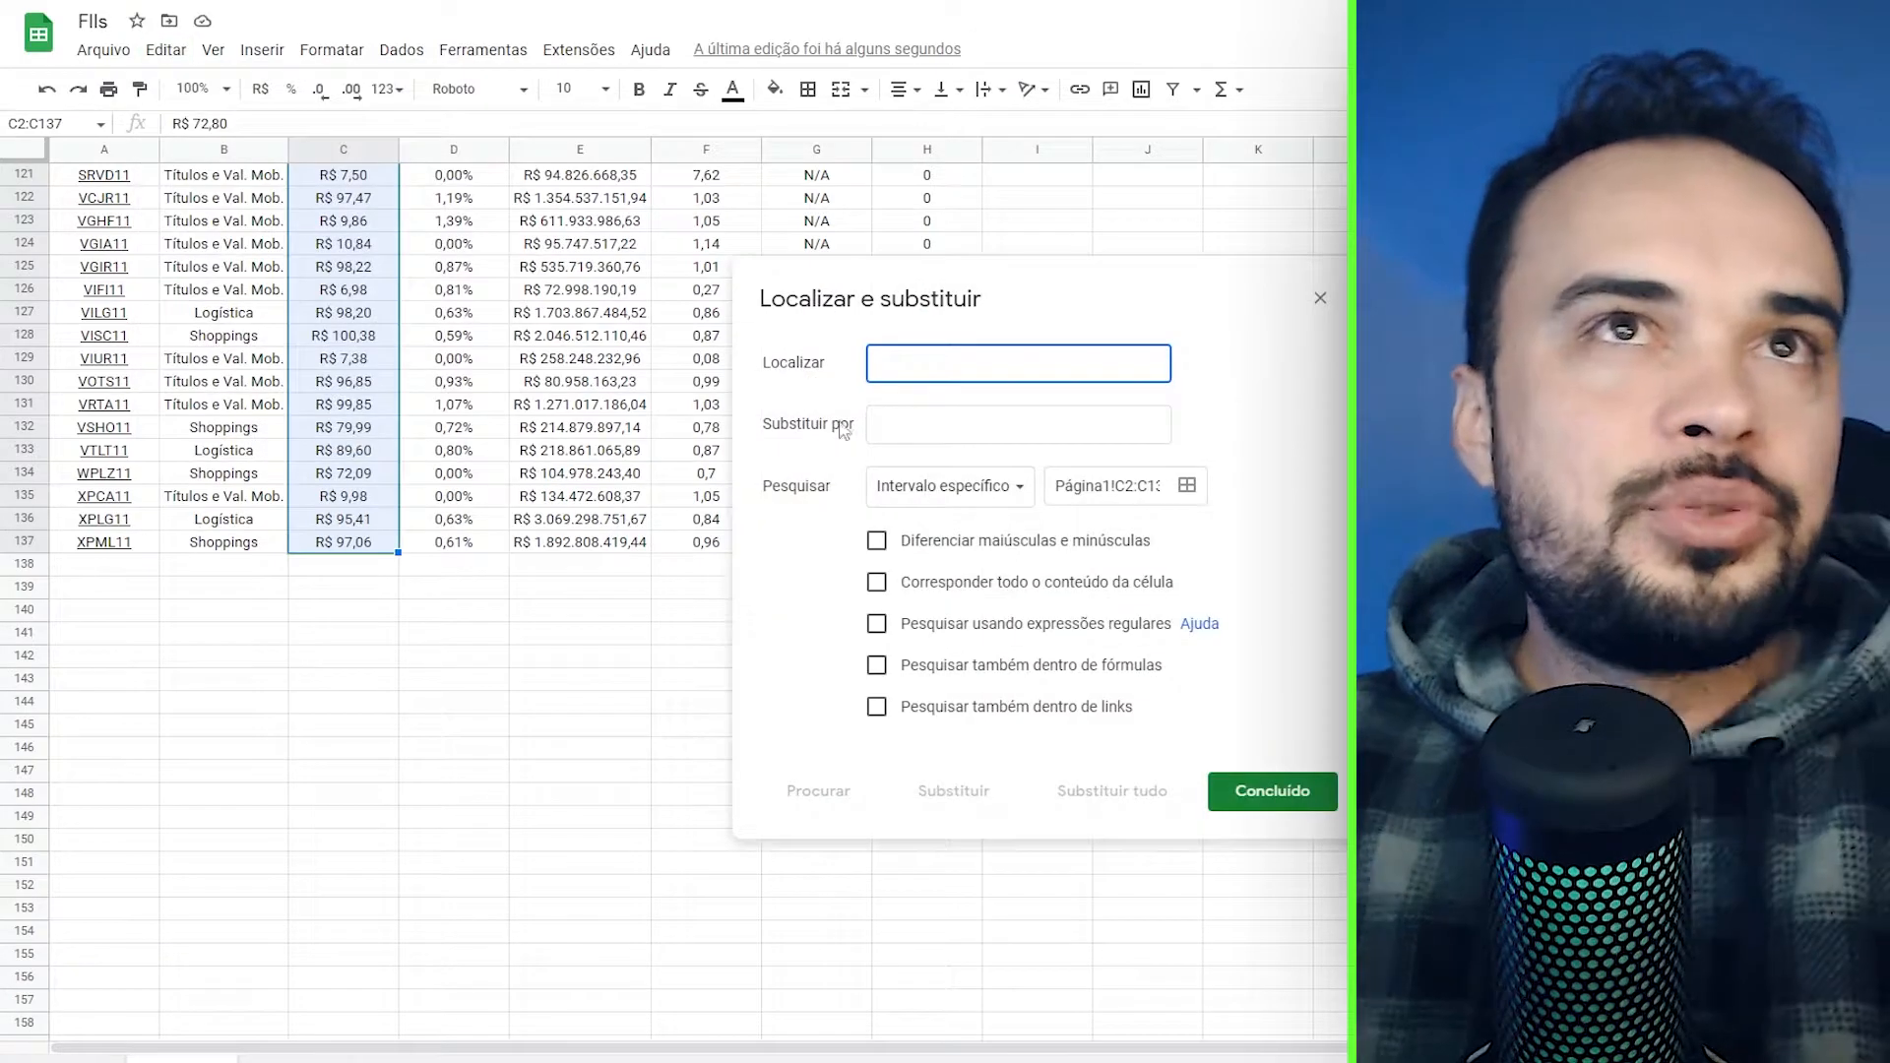
{"action": "type", "text": "R$"}
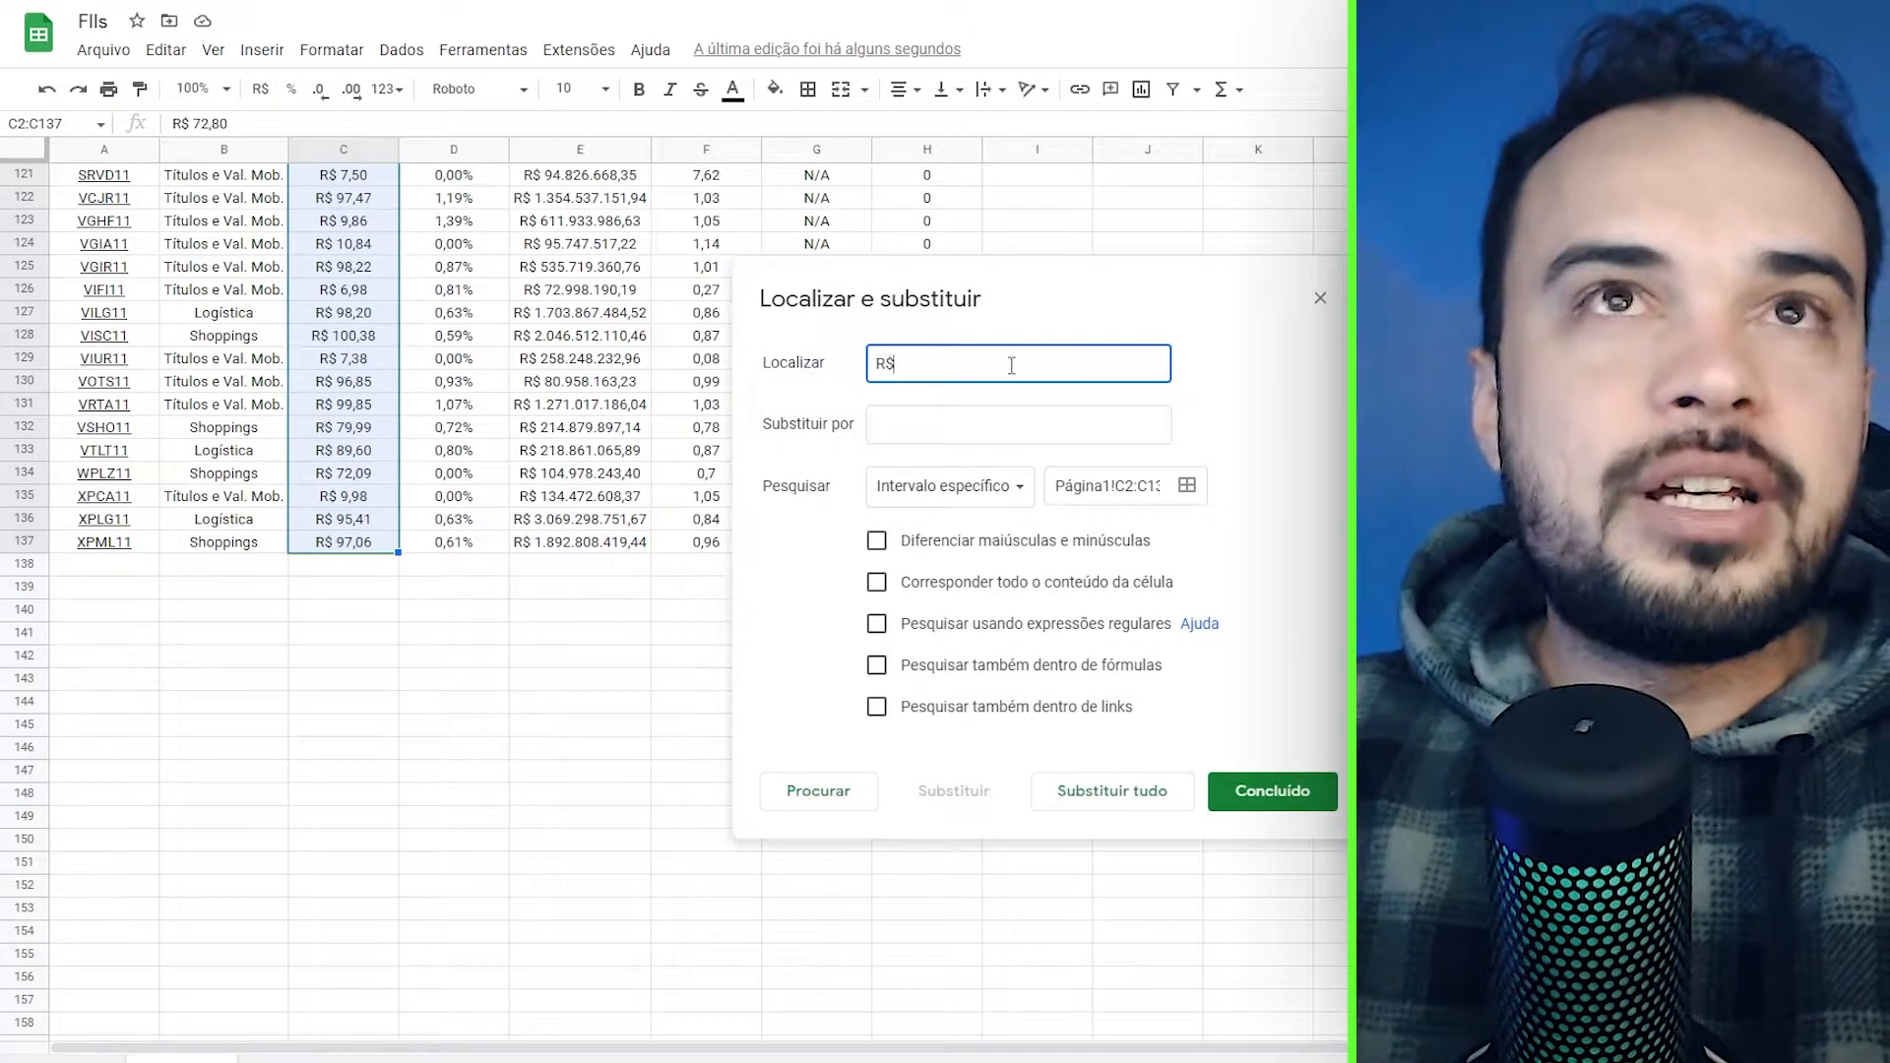
{"action": "left_click", "coordinate": [915, 427]}
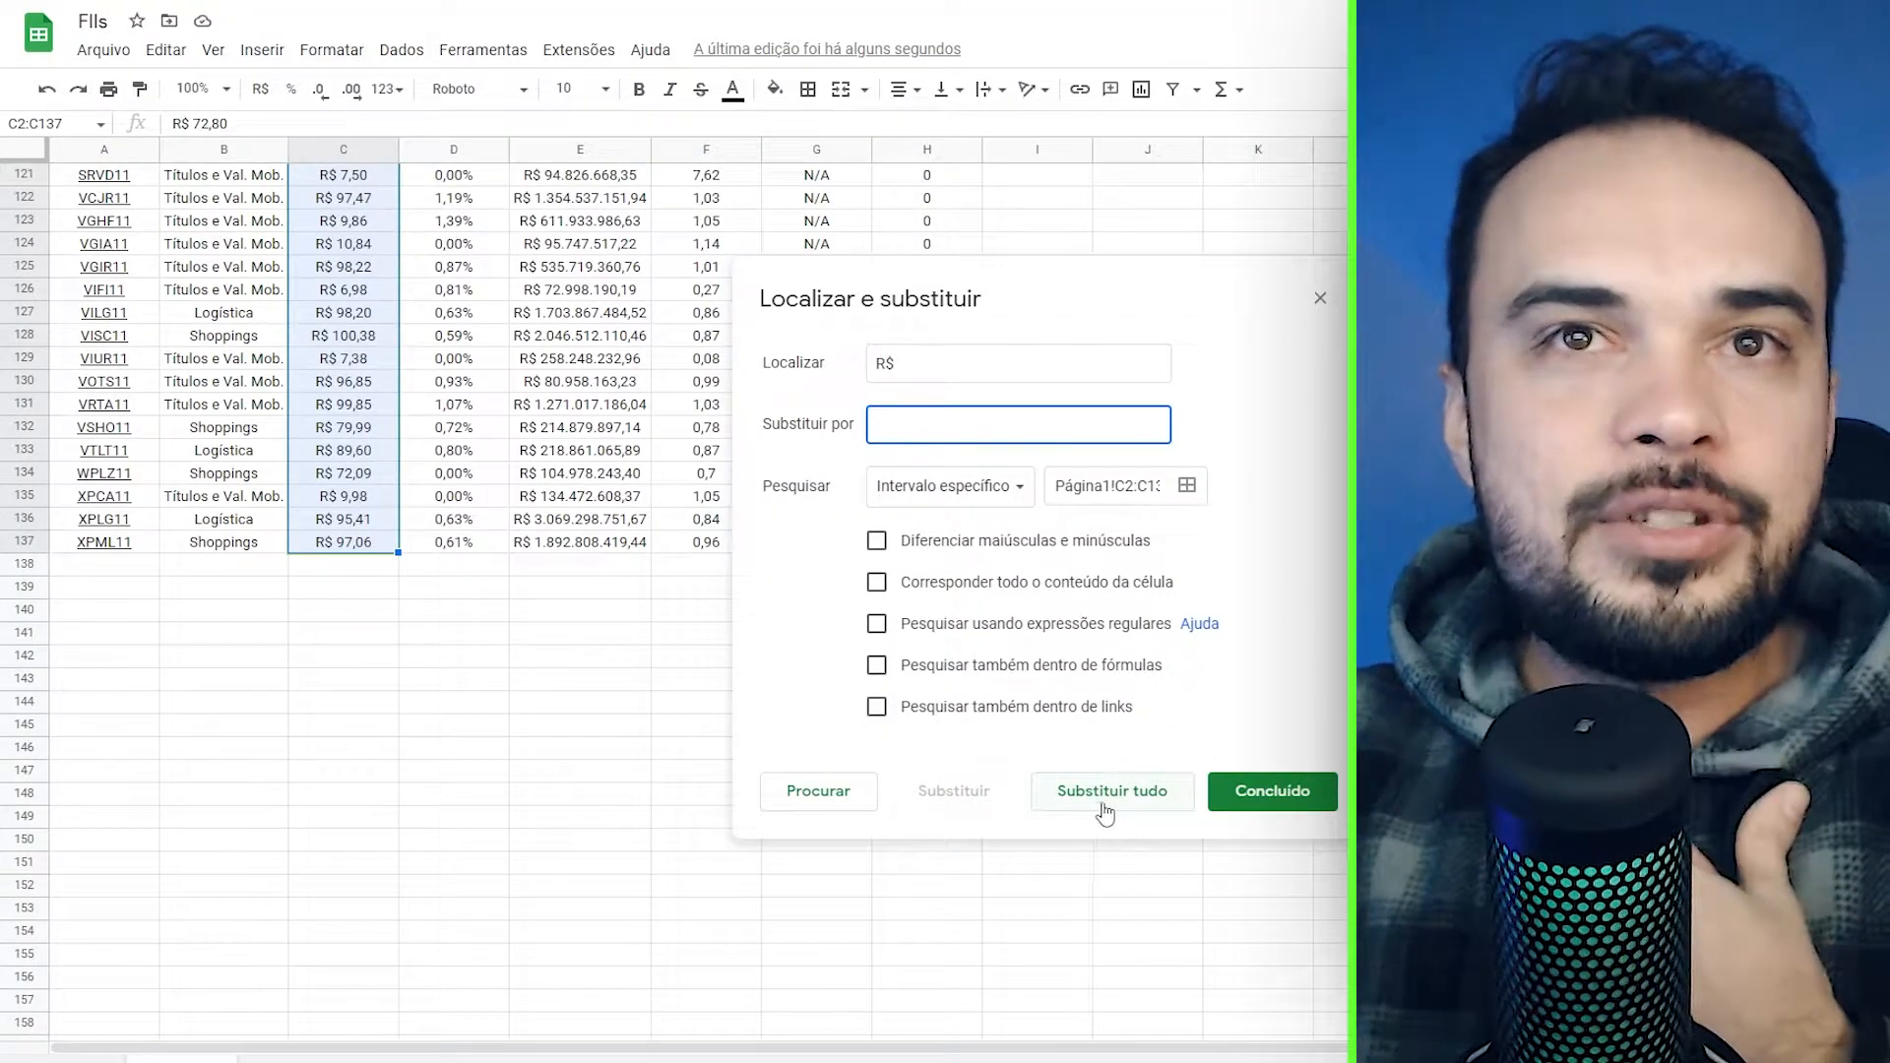
{"action": "left_click", "coordinate": [1105, 813]}
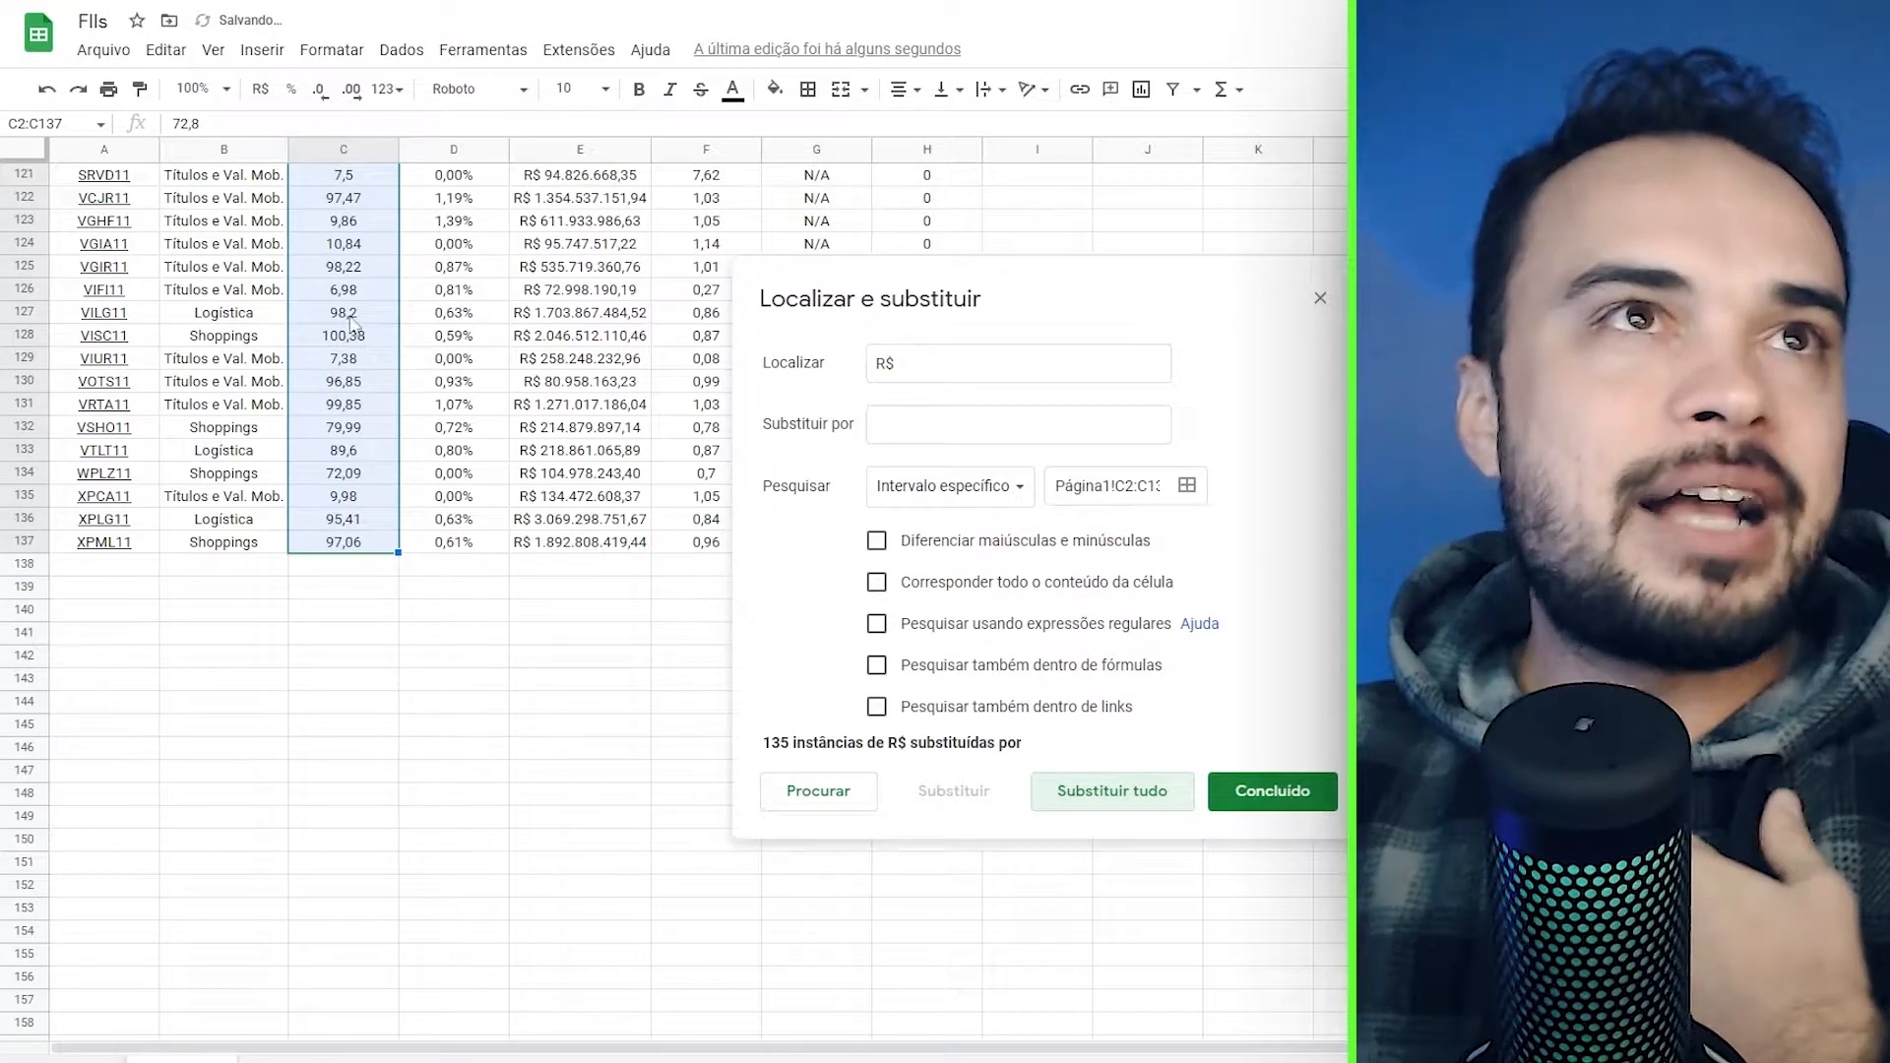
- Apply the Moeda number format to the Preço Atual values in C2:C137
{"action": "scroll", "coordinate": [353, 325], "scroll_direction": "up", "scroll_amount": 8}
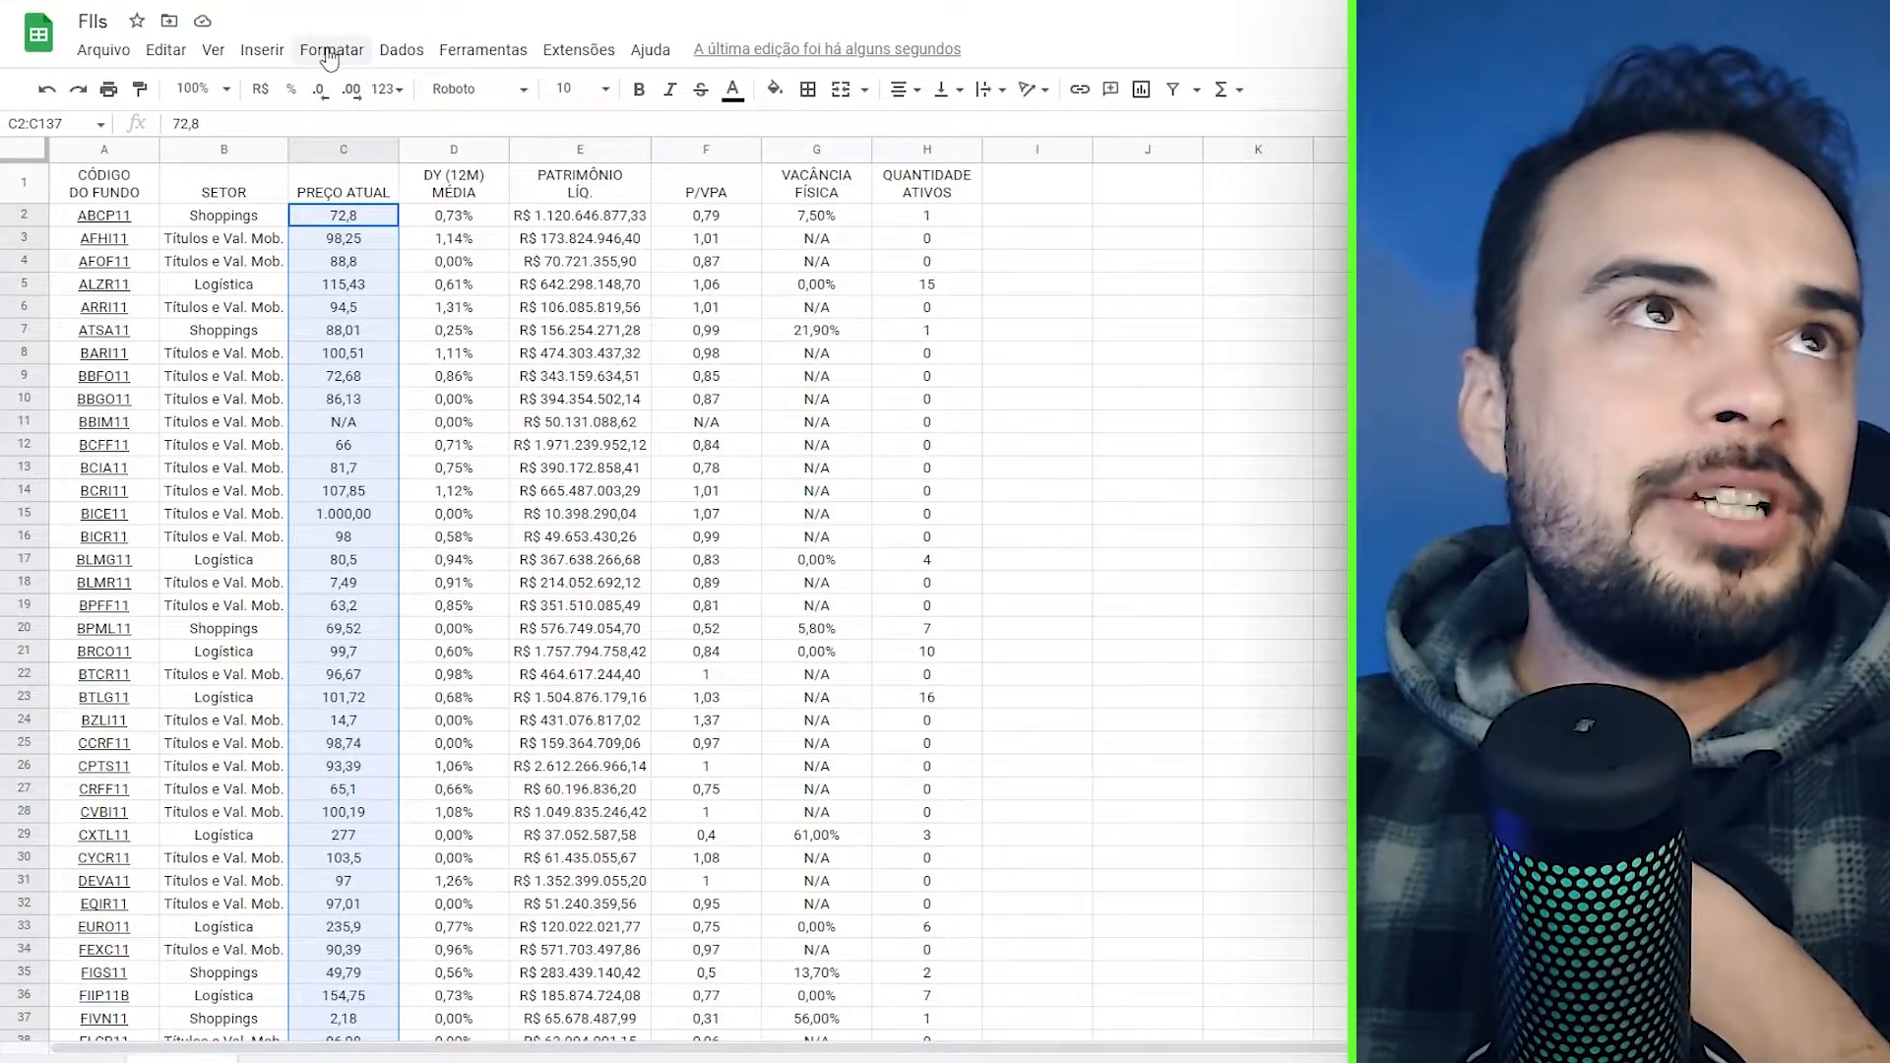
{"action": "left_click", "coordinate": [324, 59]}
{"action": "mouse_move", "coordinate": [369, 155]}
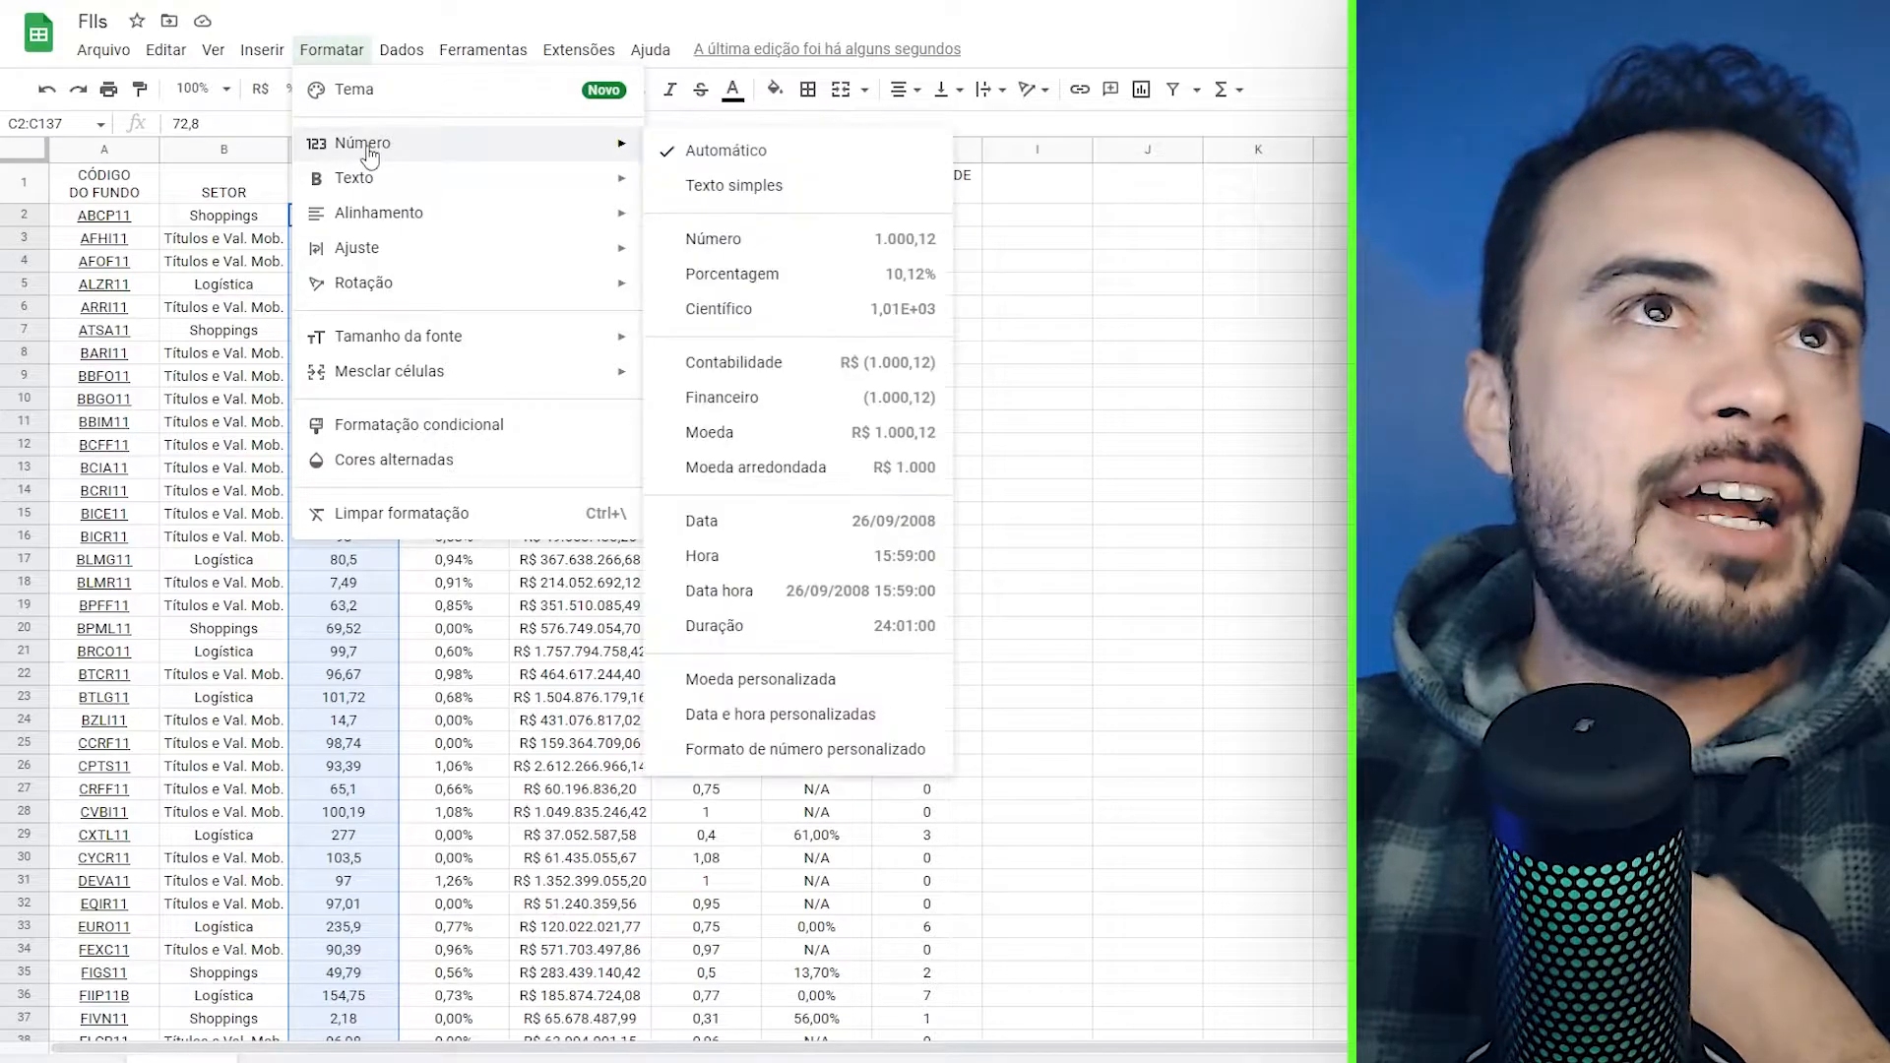
{"action": "left_click", "coordinate": [710, 434]}
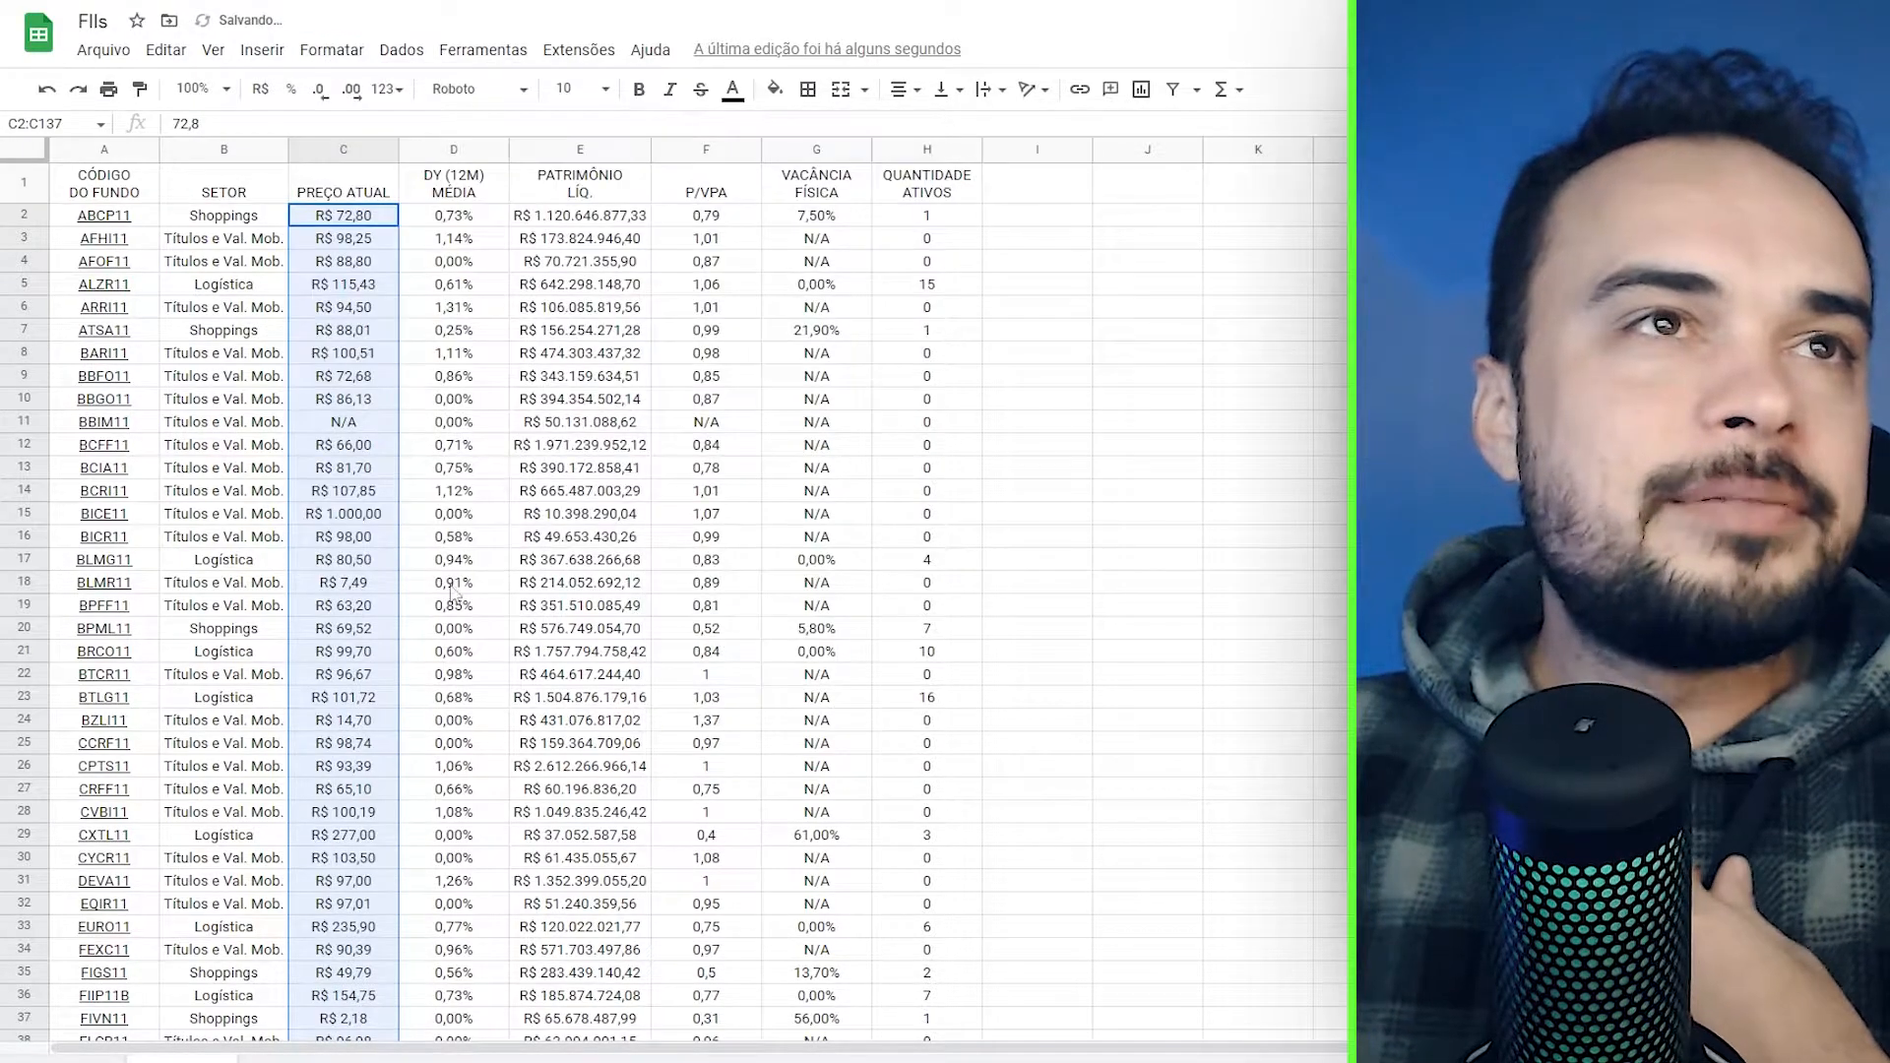
{"action": "left_click", "coordinate": [1112, 309]}
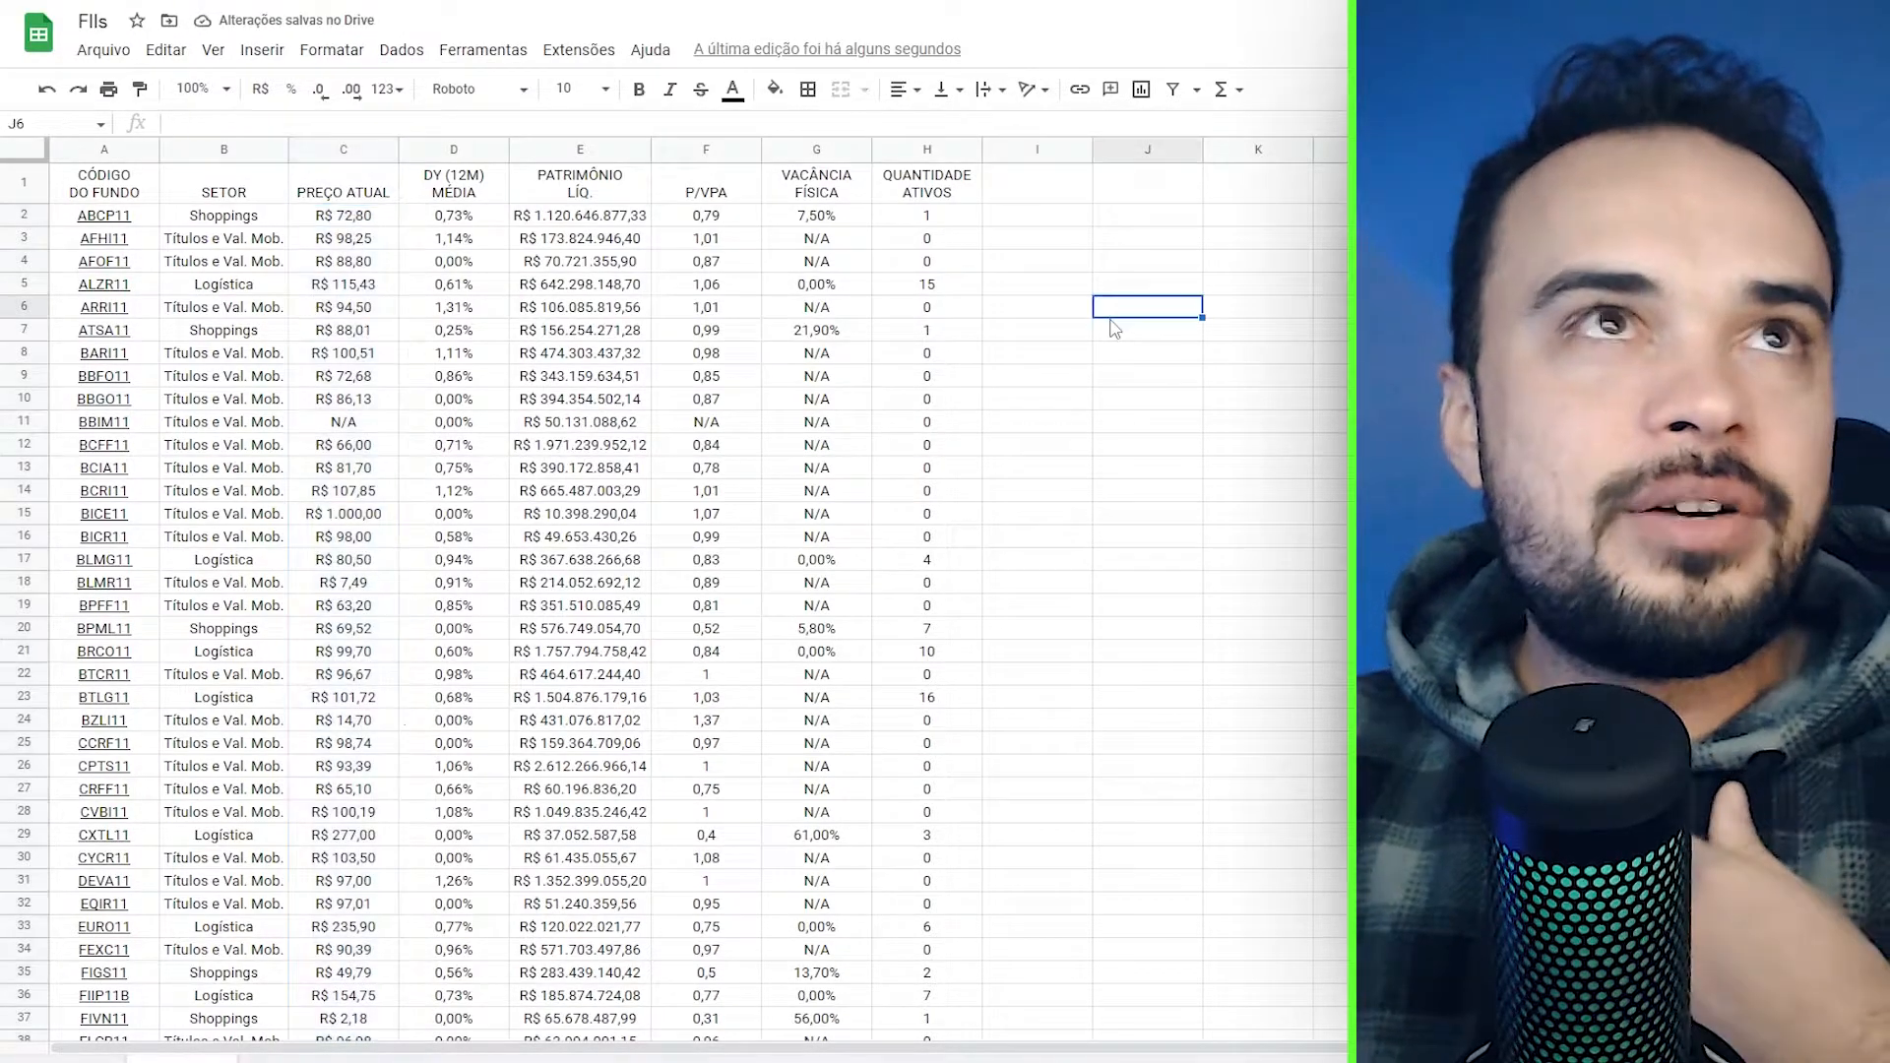
- Inspect the stored Preço Atual value in C2 and select the Patrimônio Líq. values from E2 down the column
{"action": "double_click", "coordinate": [369, 217]}
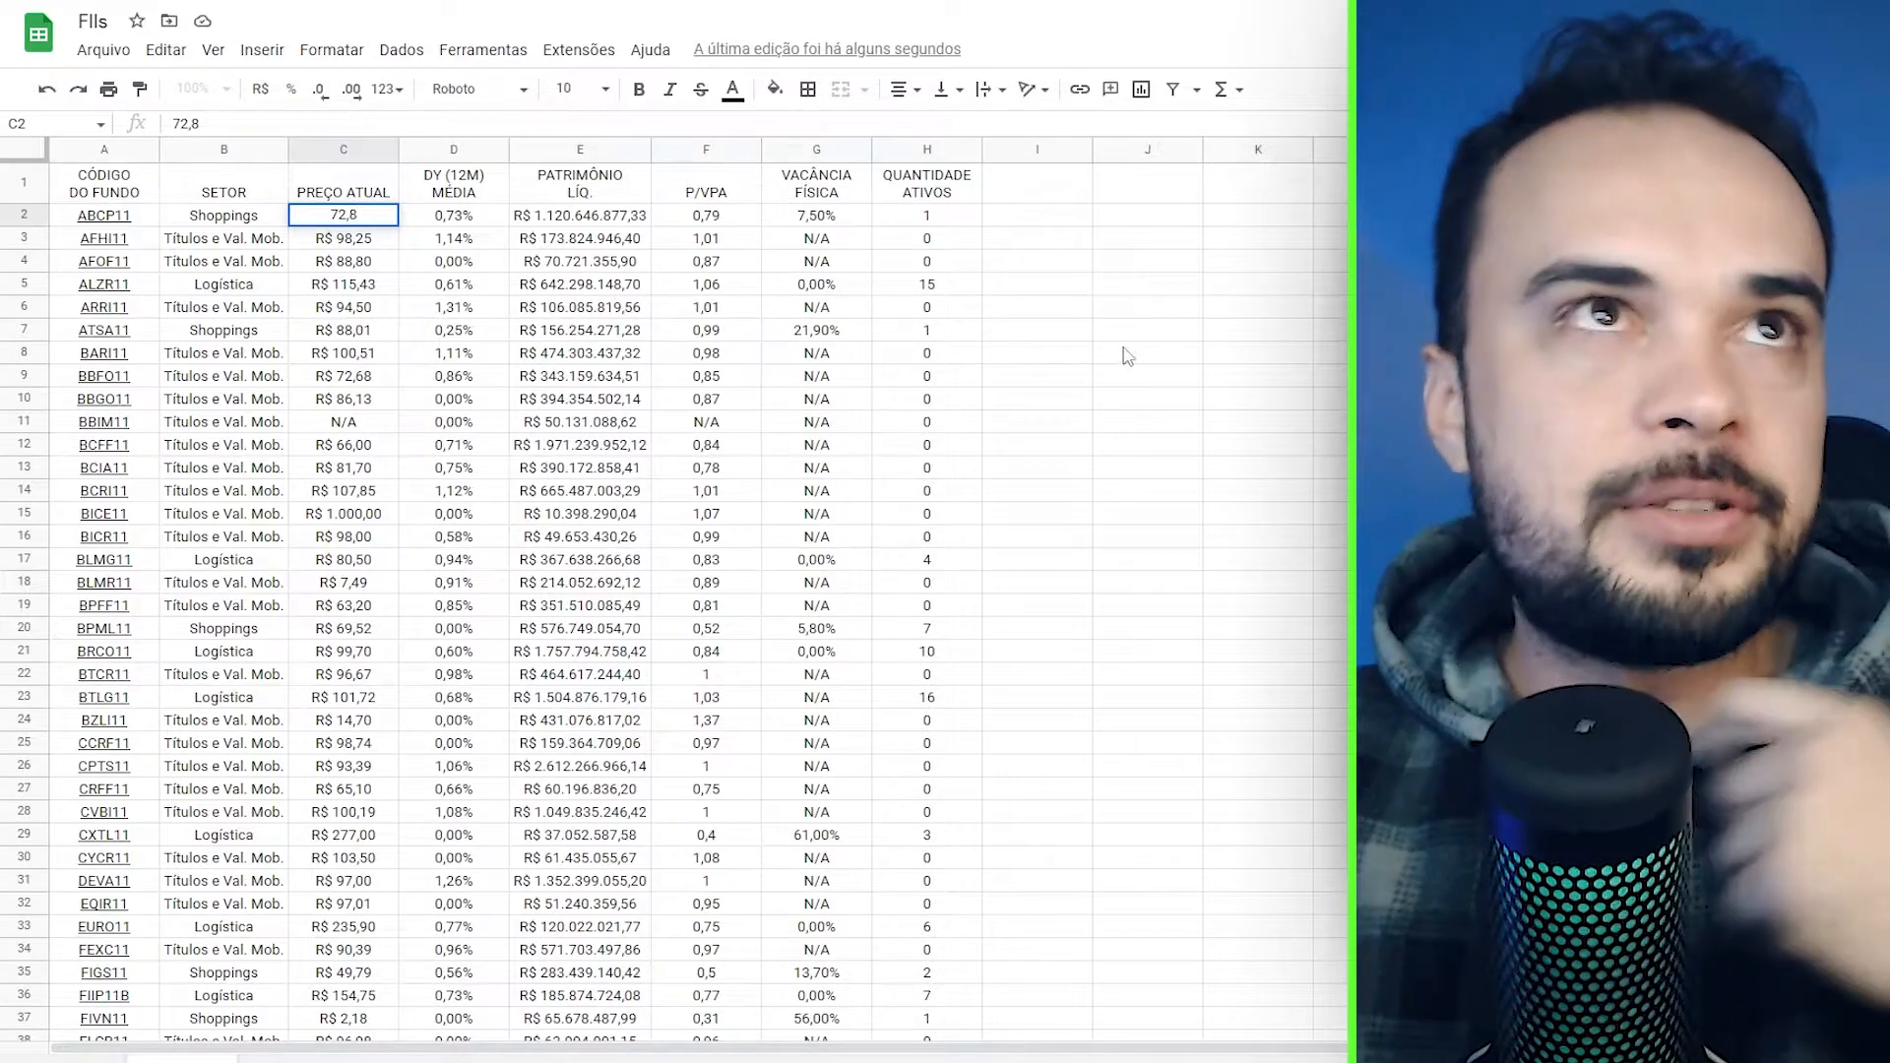
{"action": "left_click_drag", "start_coordinate": [580, 215], "coordinate": [596, 591]}
{"action": "scroll", "coordinate": [590, 492], "scroll_direction": "down", "scroll_amount": 10}
{"action": "scroll", "coordinate": [596, 590], "scroll_direction": "down", "scroll_amount": 5}
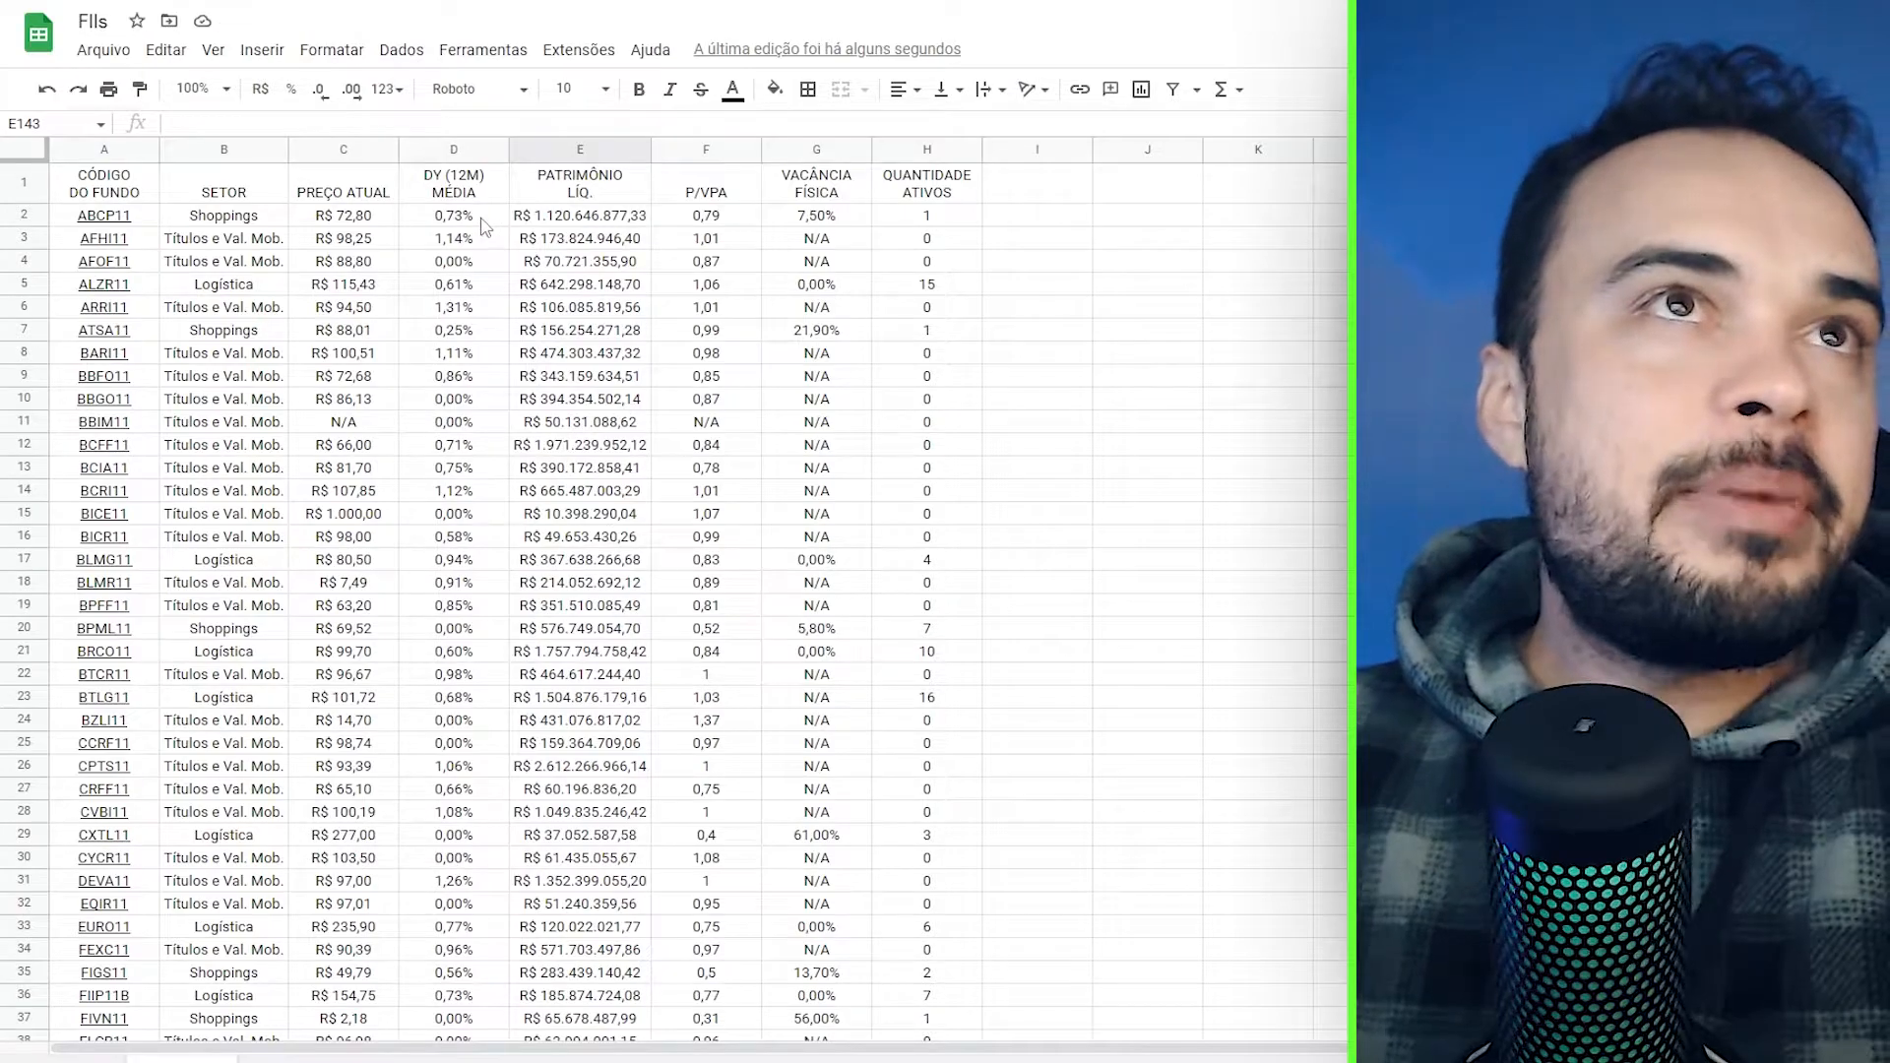
- Inspect the stored content of the first DY (12M) Média cell, D2
{"action": "double_click", "coordinate": [481, 216]}
{"action": "left_click", "coordinate": [1113, 335]}
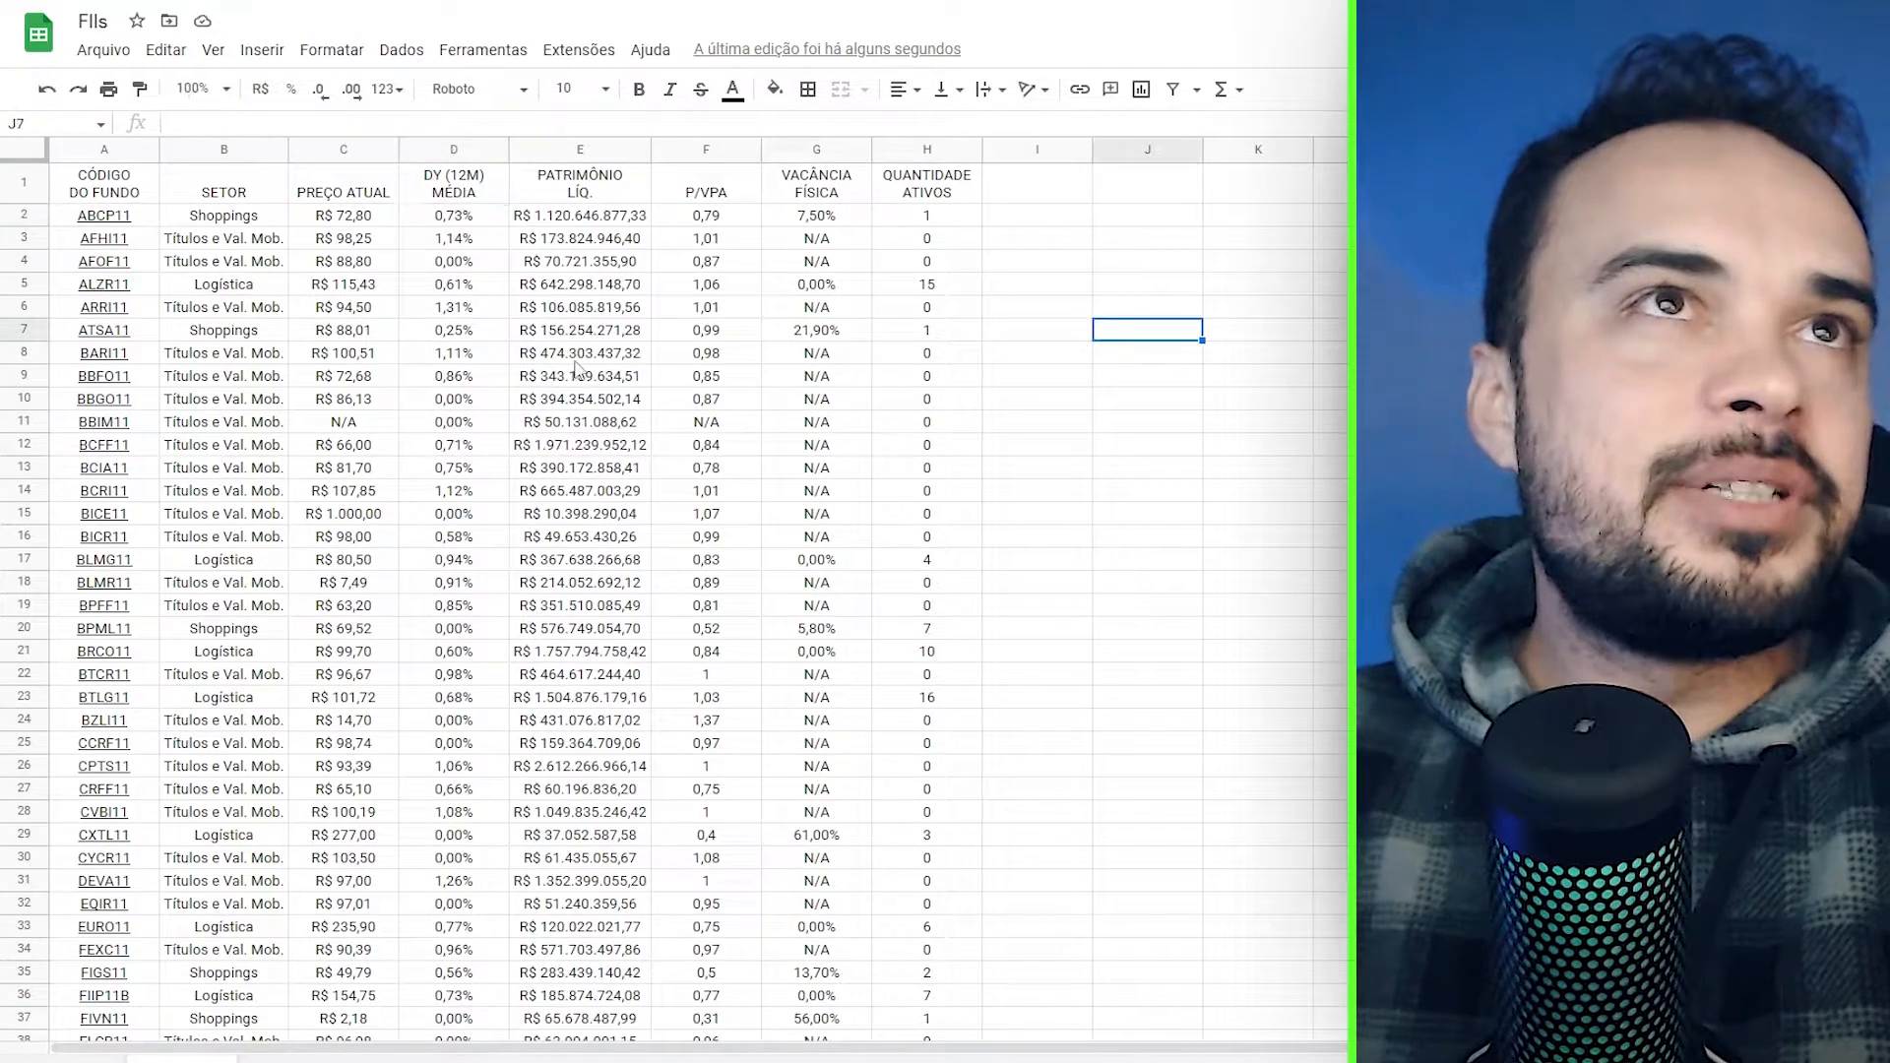
{"action": "double_click", "coordinate": [491, 221]}
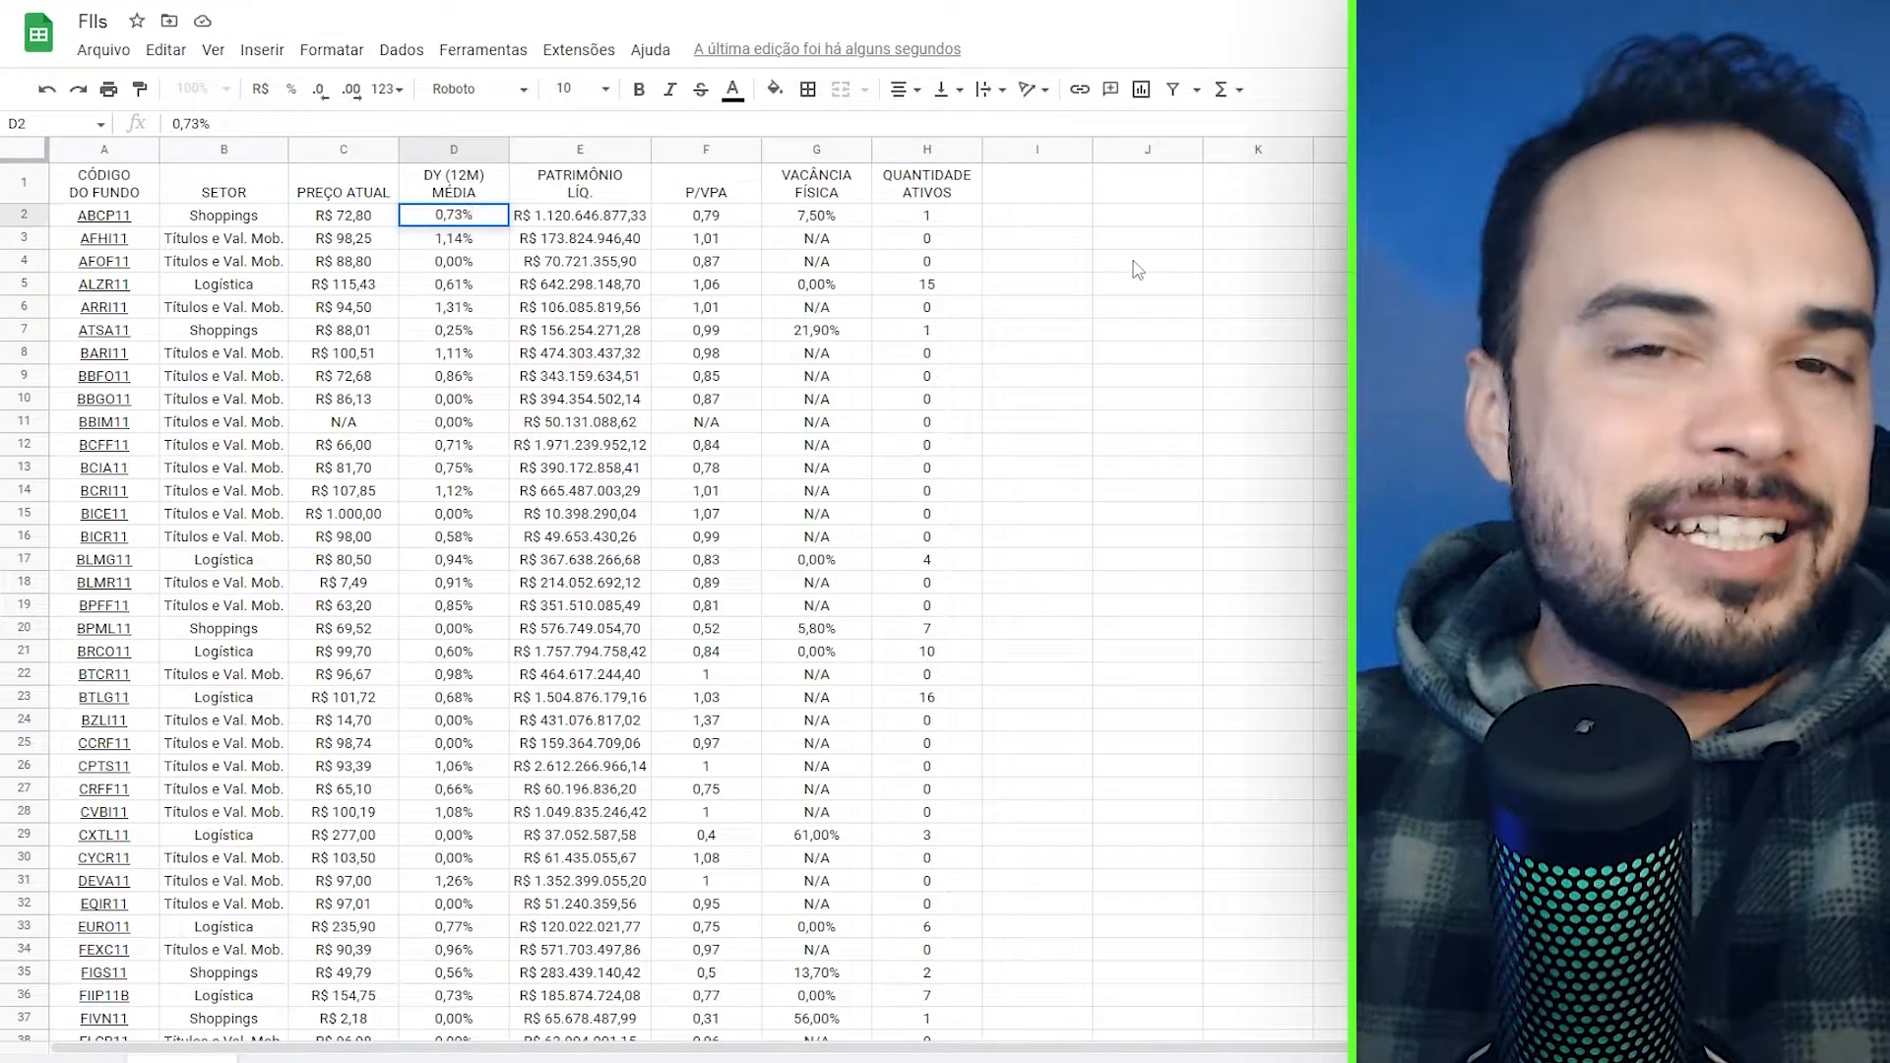
{"action": "left_click", "coordinate": [1130, 264]}
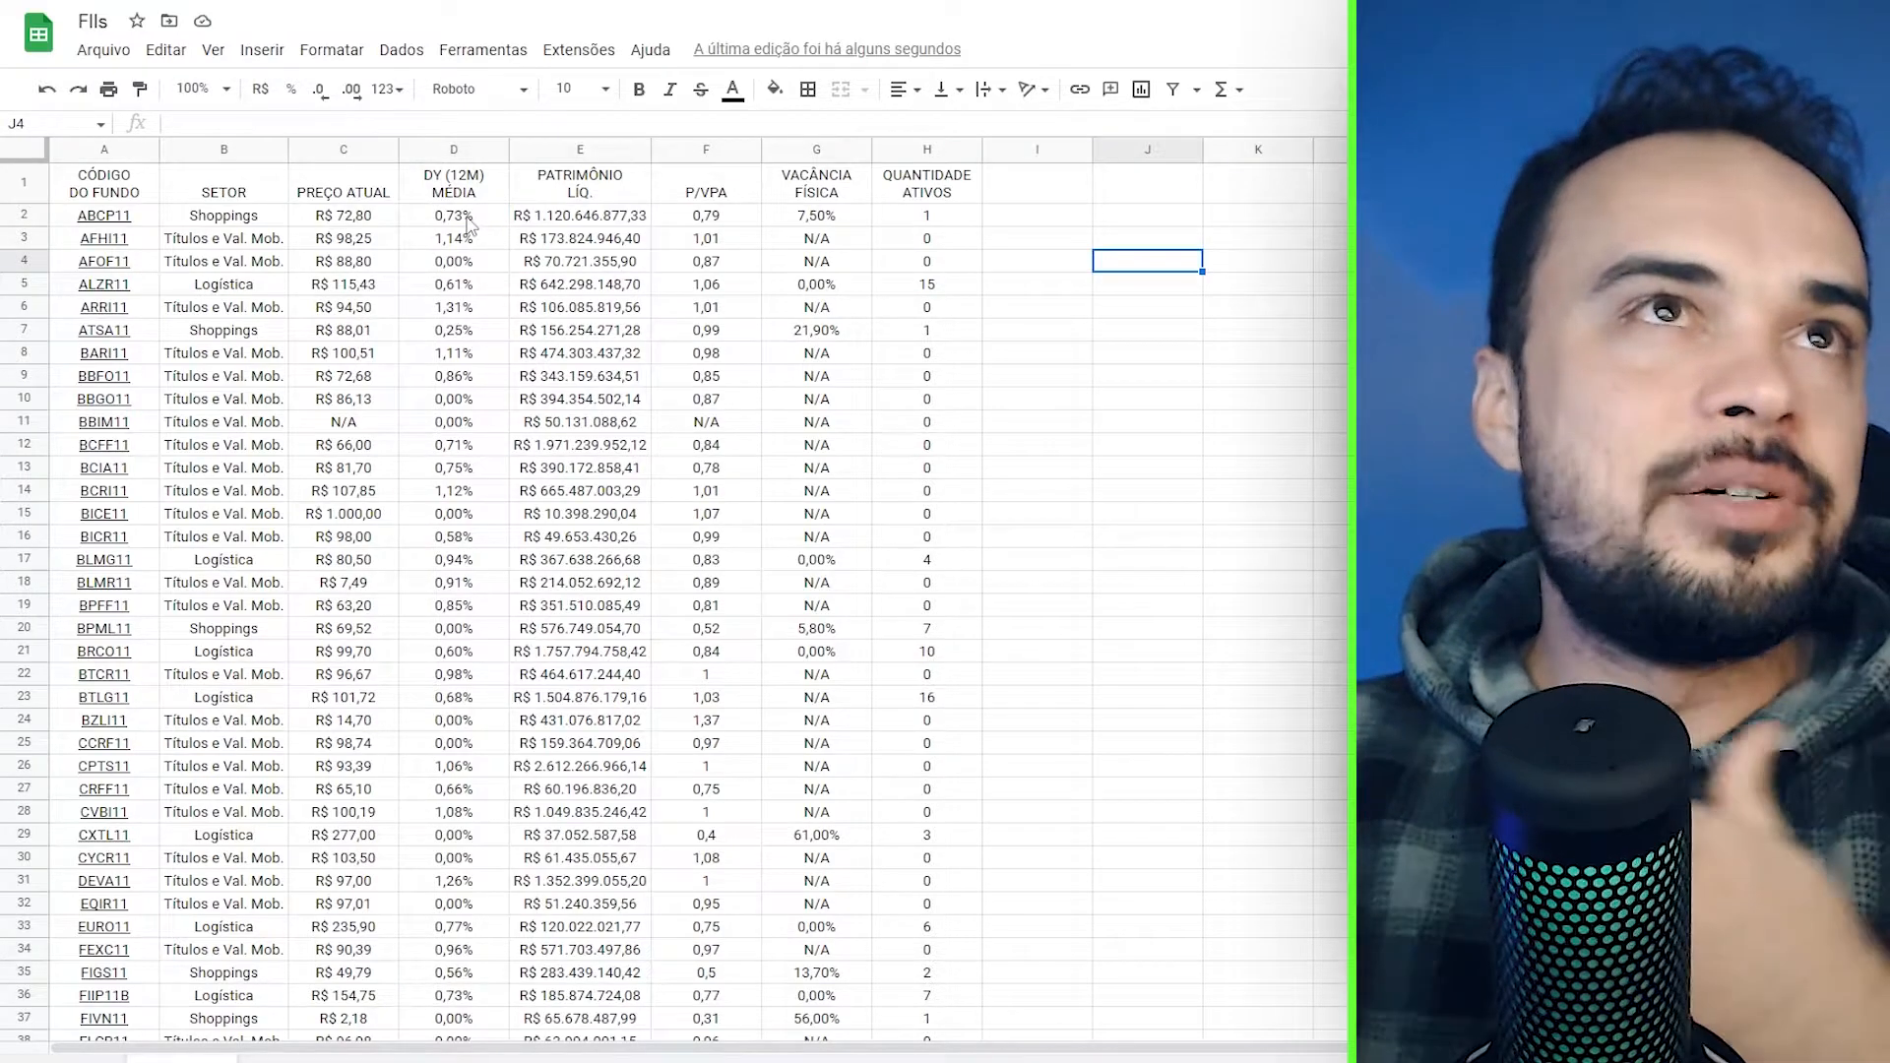
- Remove "%" from the DY (12M) Média values in D2:D137 and the Vacância Física values by replacing it with nothing using find and replace
{"action": "scroll", "coordinate": [458, 440], "scroll_direction": "down", "scroll_amount": 20}
{"action": "left_click_drag", "start_coordinate": [469, 219], "coordinate": [459, 544]}
{"action": "left_click", "coordinate": [165, 51]}
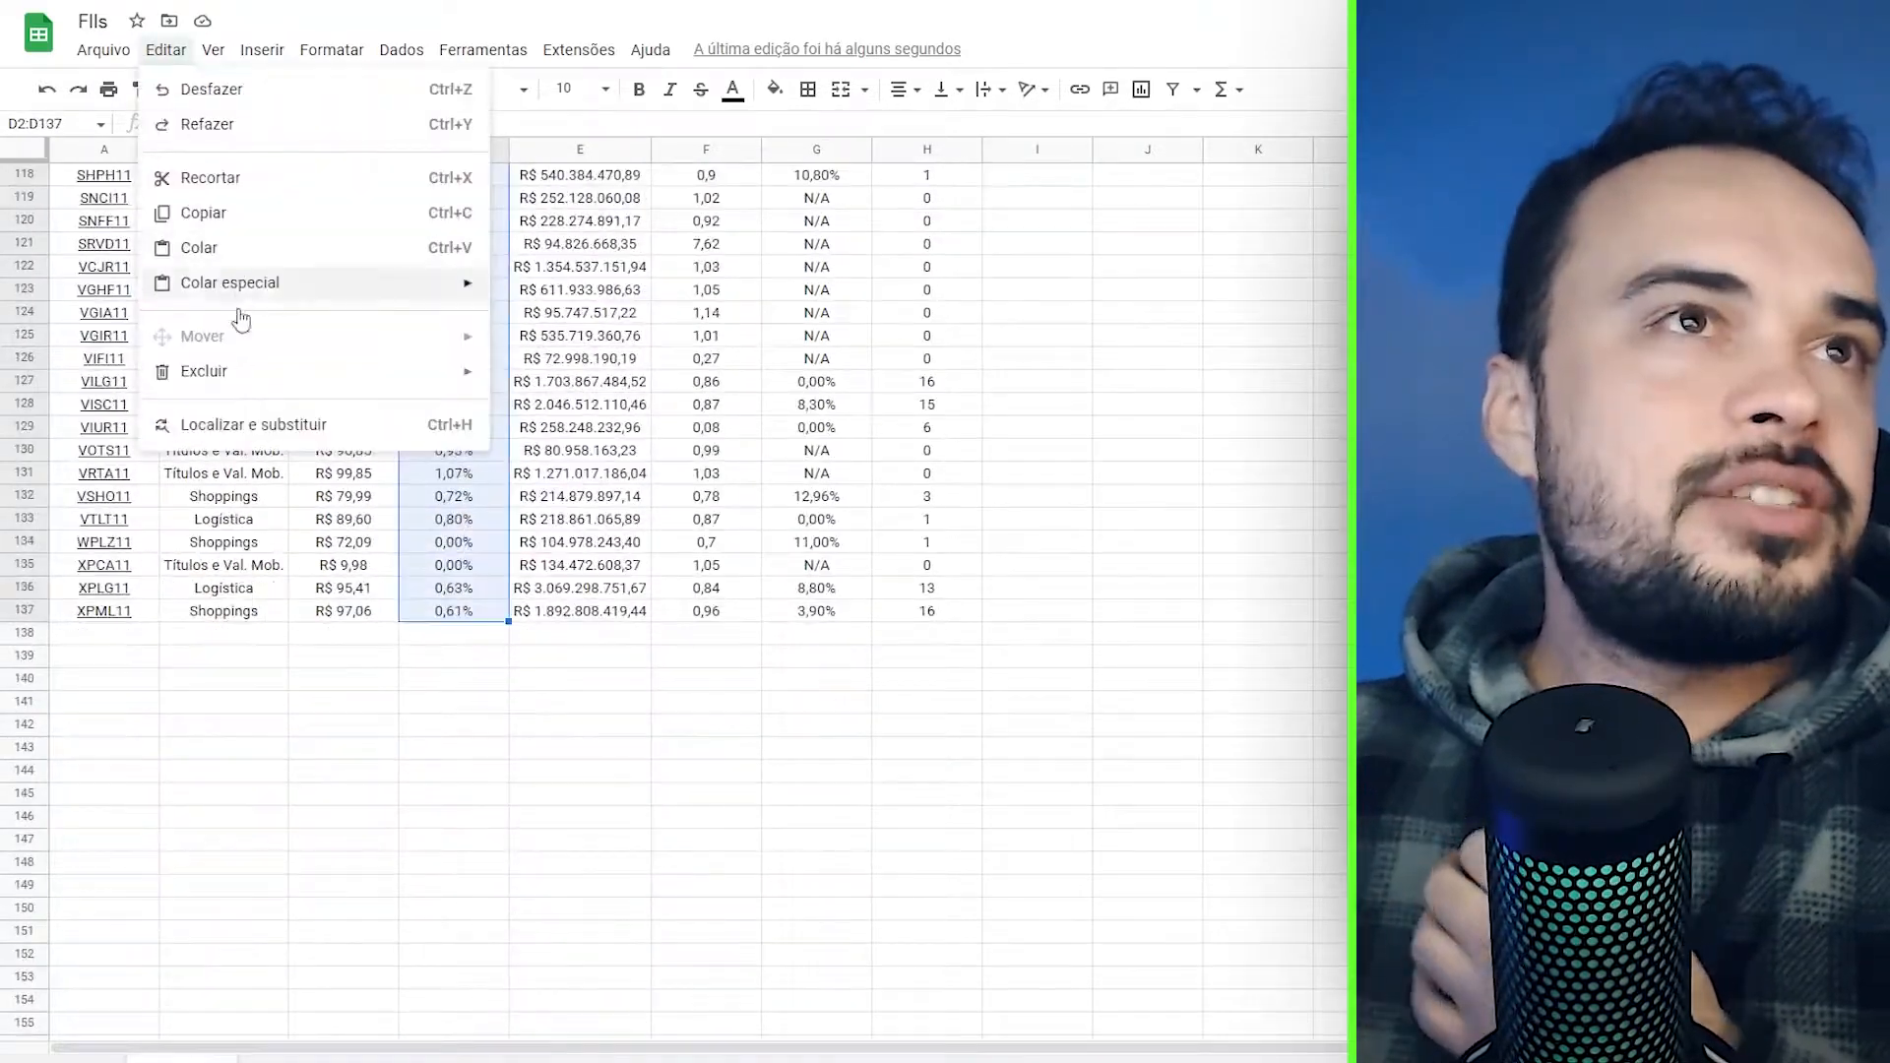
{"action": "left_click", "coordinate": [246, 425]}
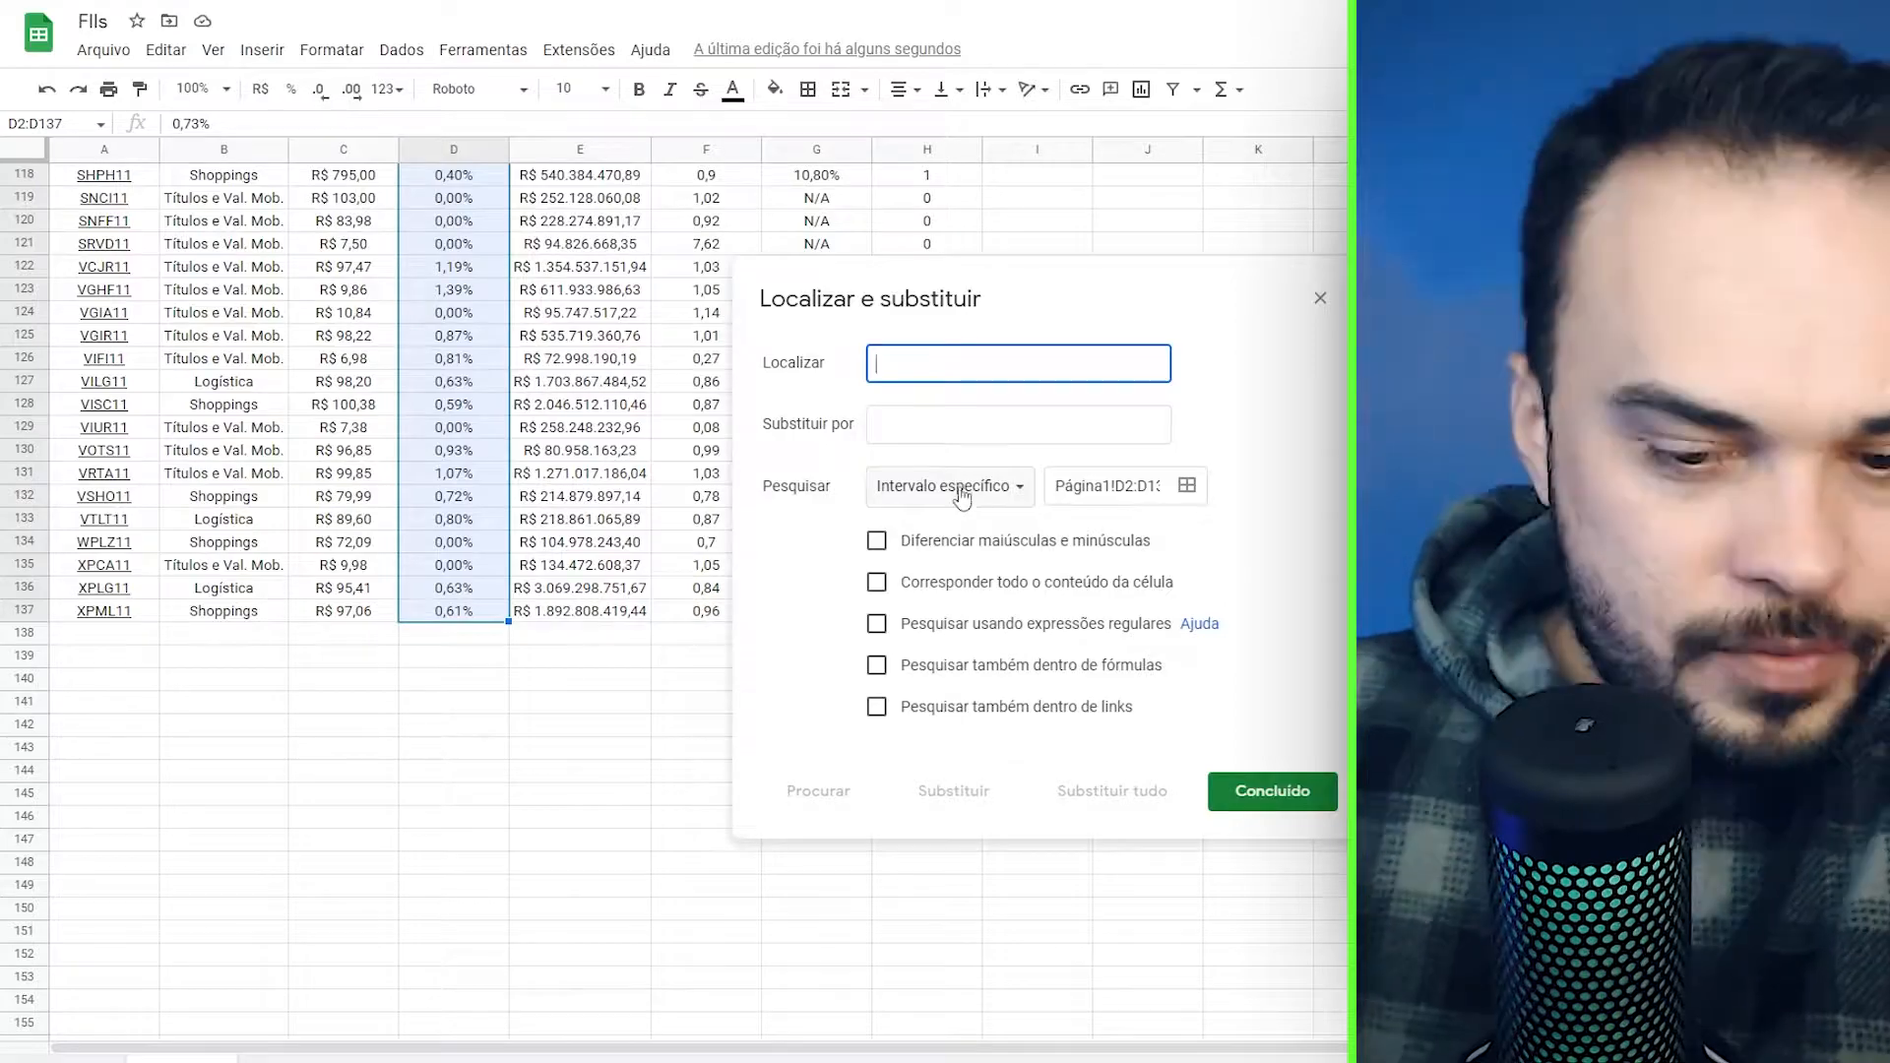
{"action": "type", "text": "%"}
{"action": "left_click", "coordinate": [1123, 801]}
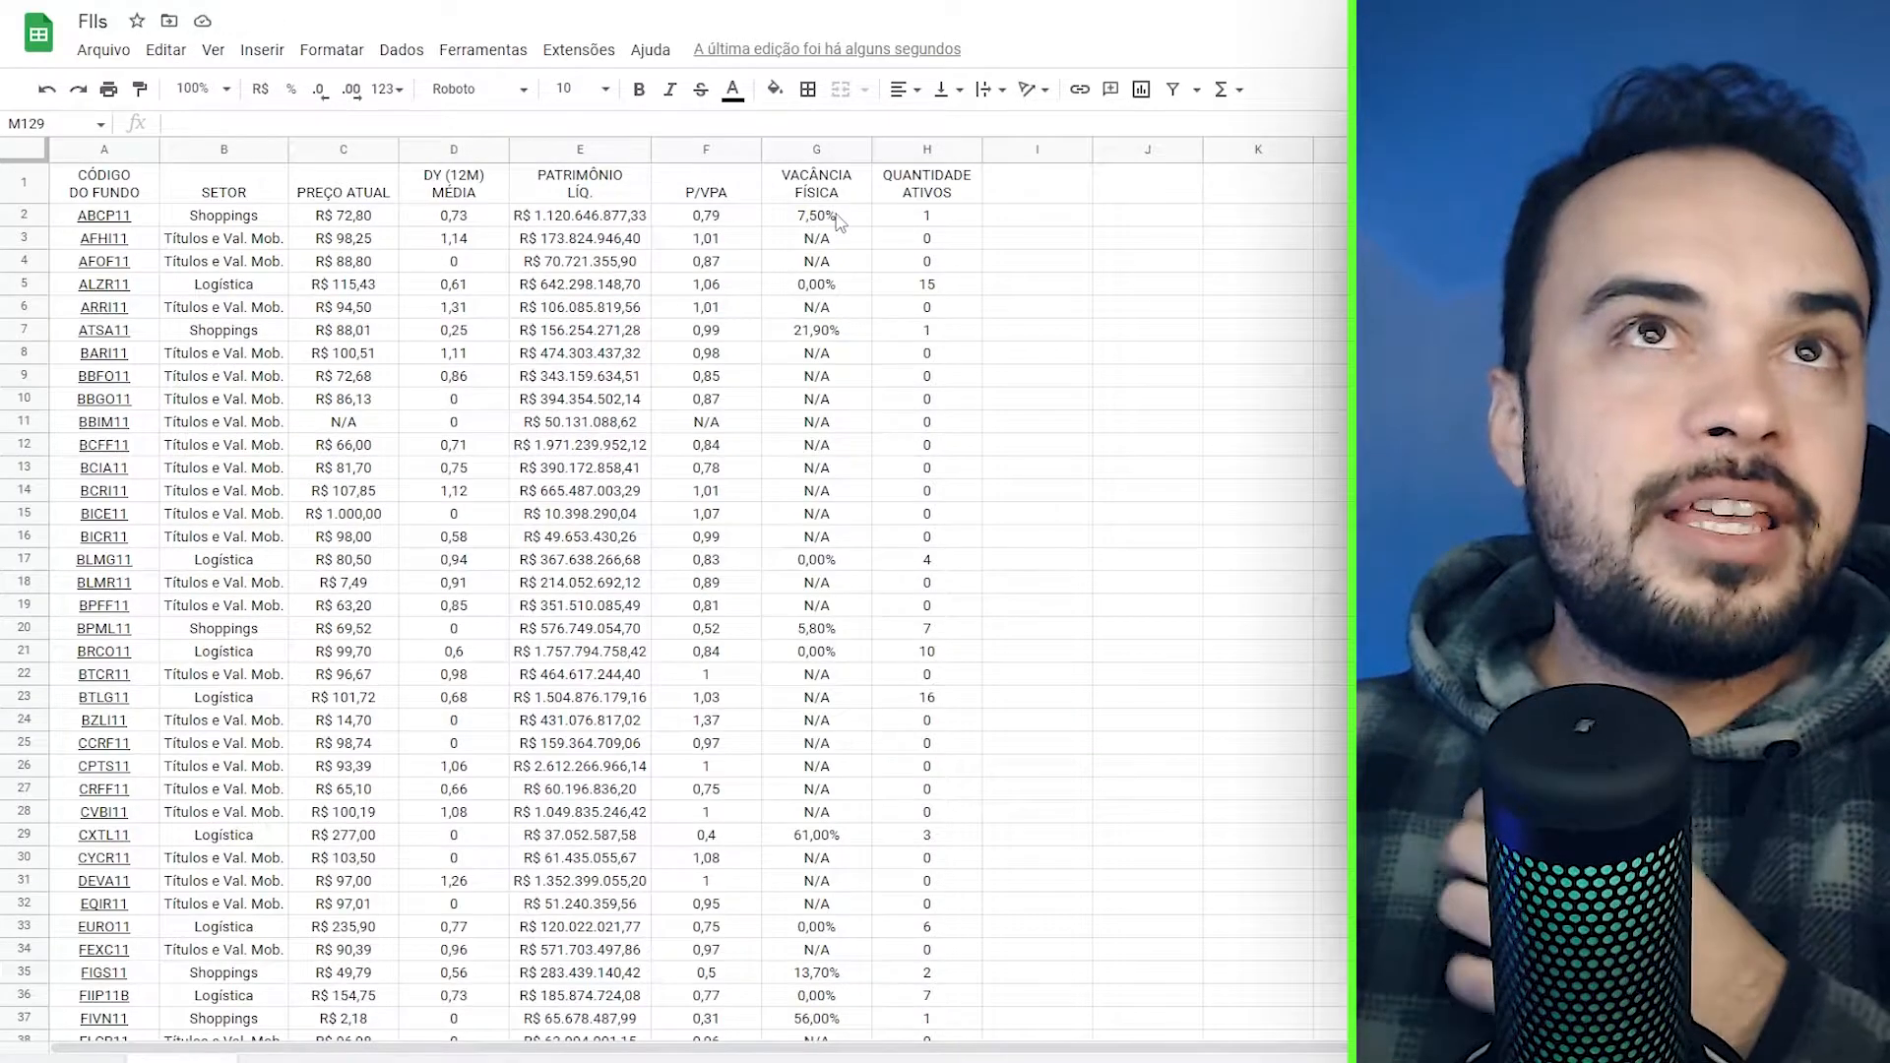
{"action": "left_click_drag", "start_coordinate": [854, 221], "coordinate": [849, 440]}
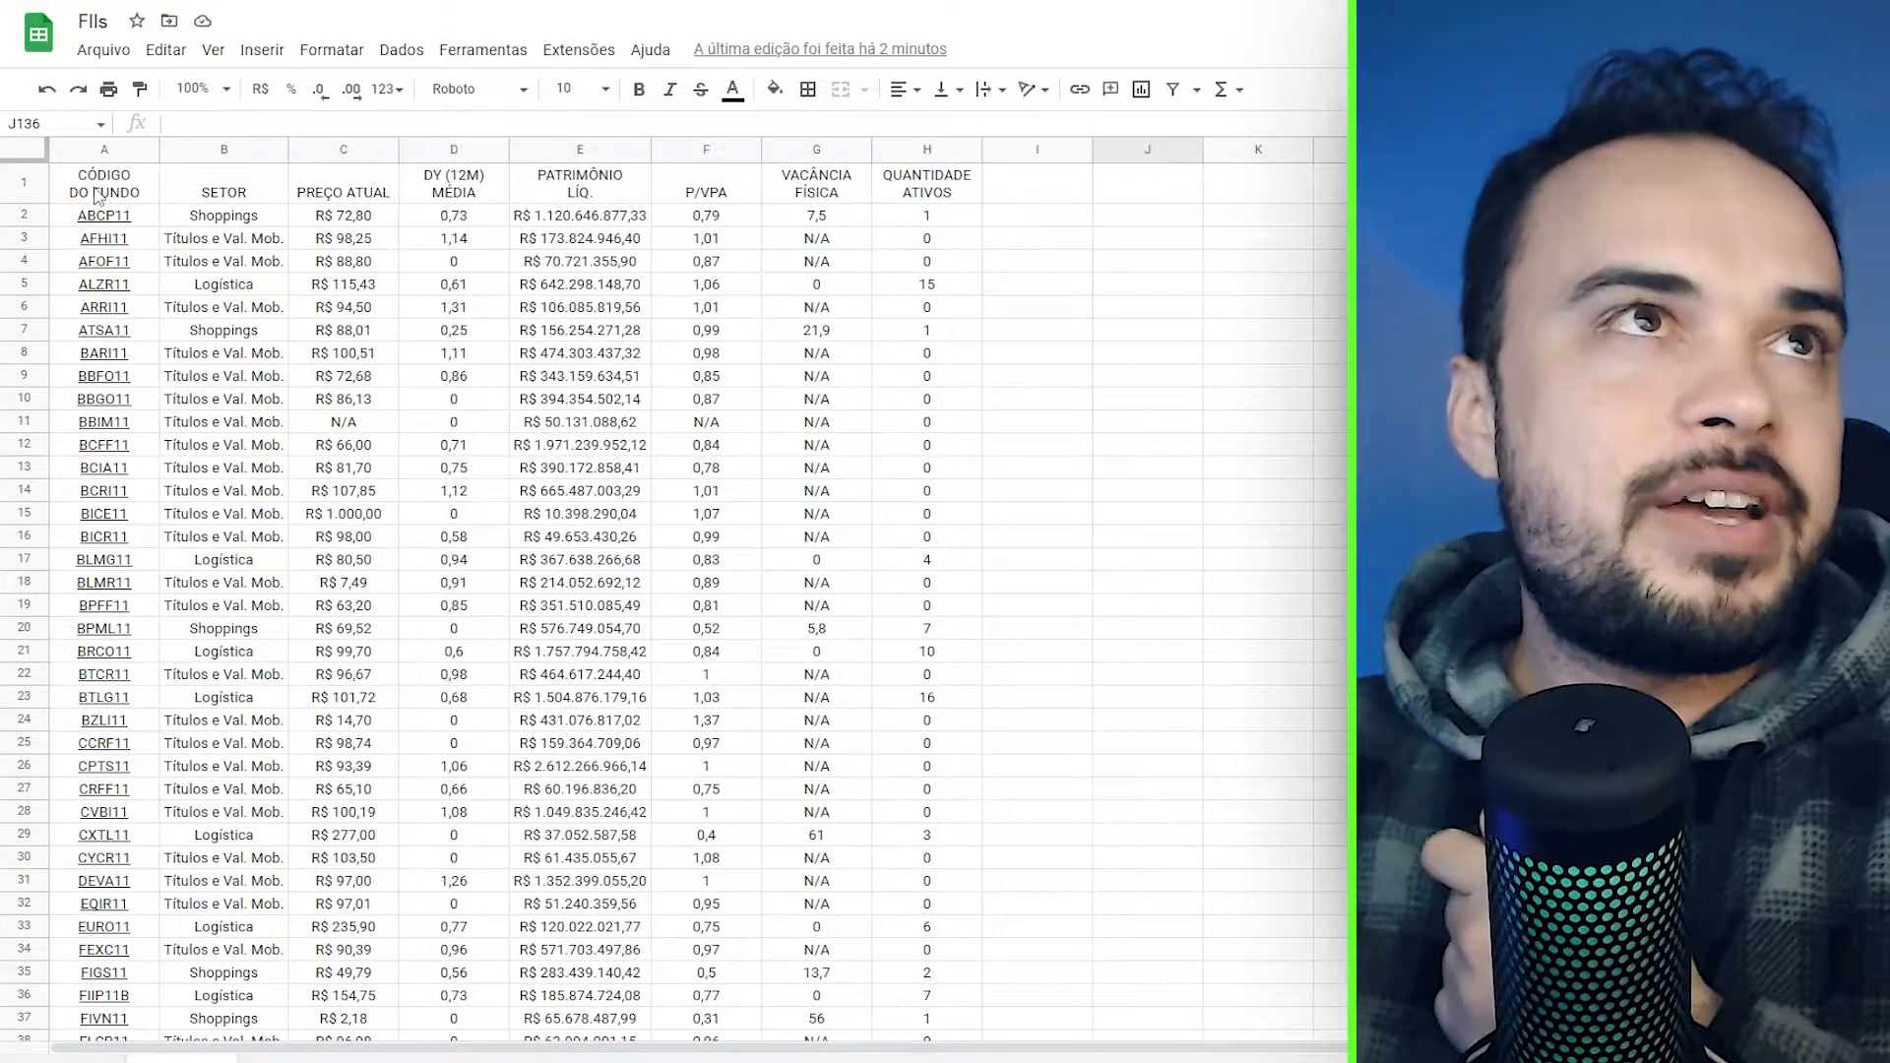
- Create a filter on the table from its header row A1:H1
{"action": "left_click_drag", "start_coordinate": [98, 197], "coordinate": [940, 192]}
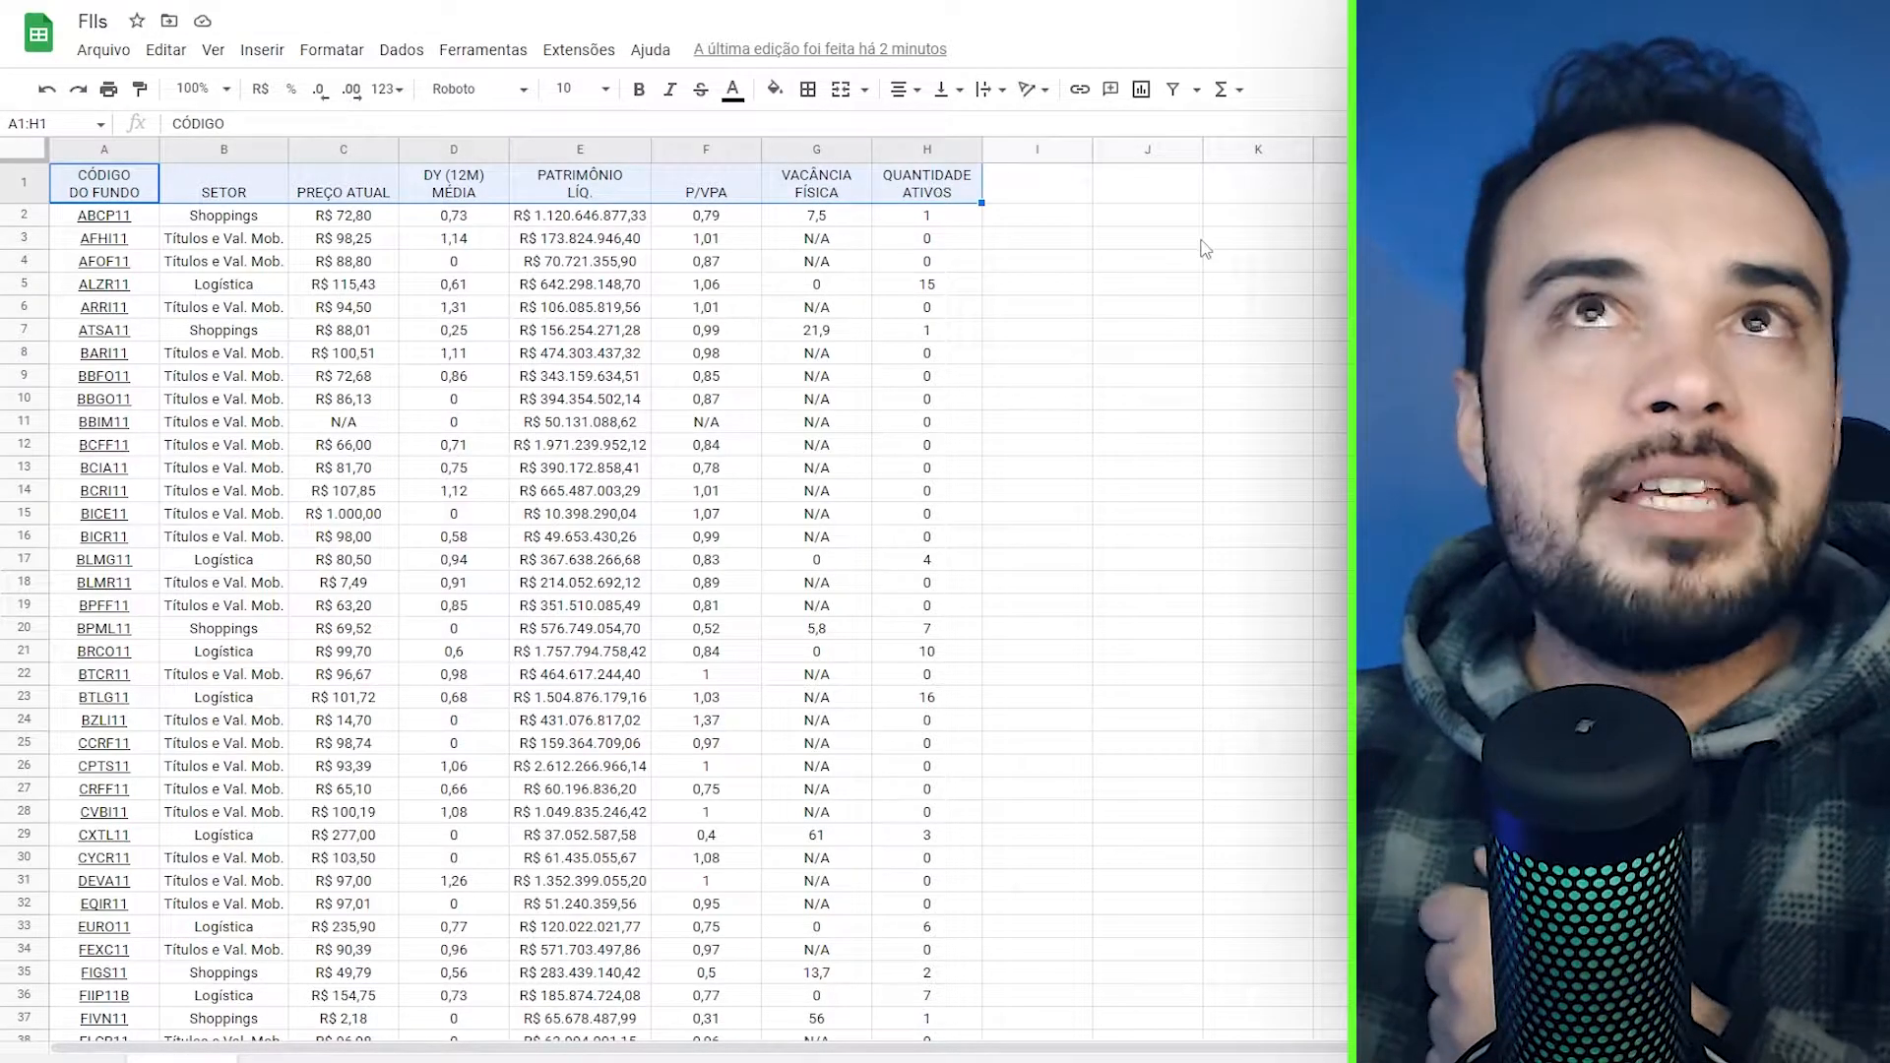
{"action": "left_click", "coordinate": [1173, 91]}
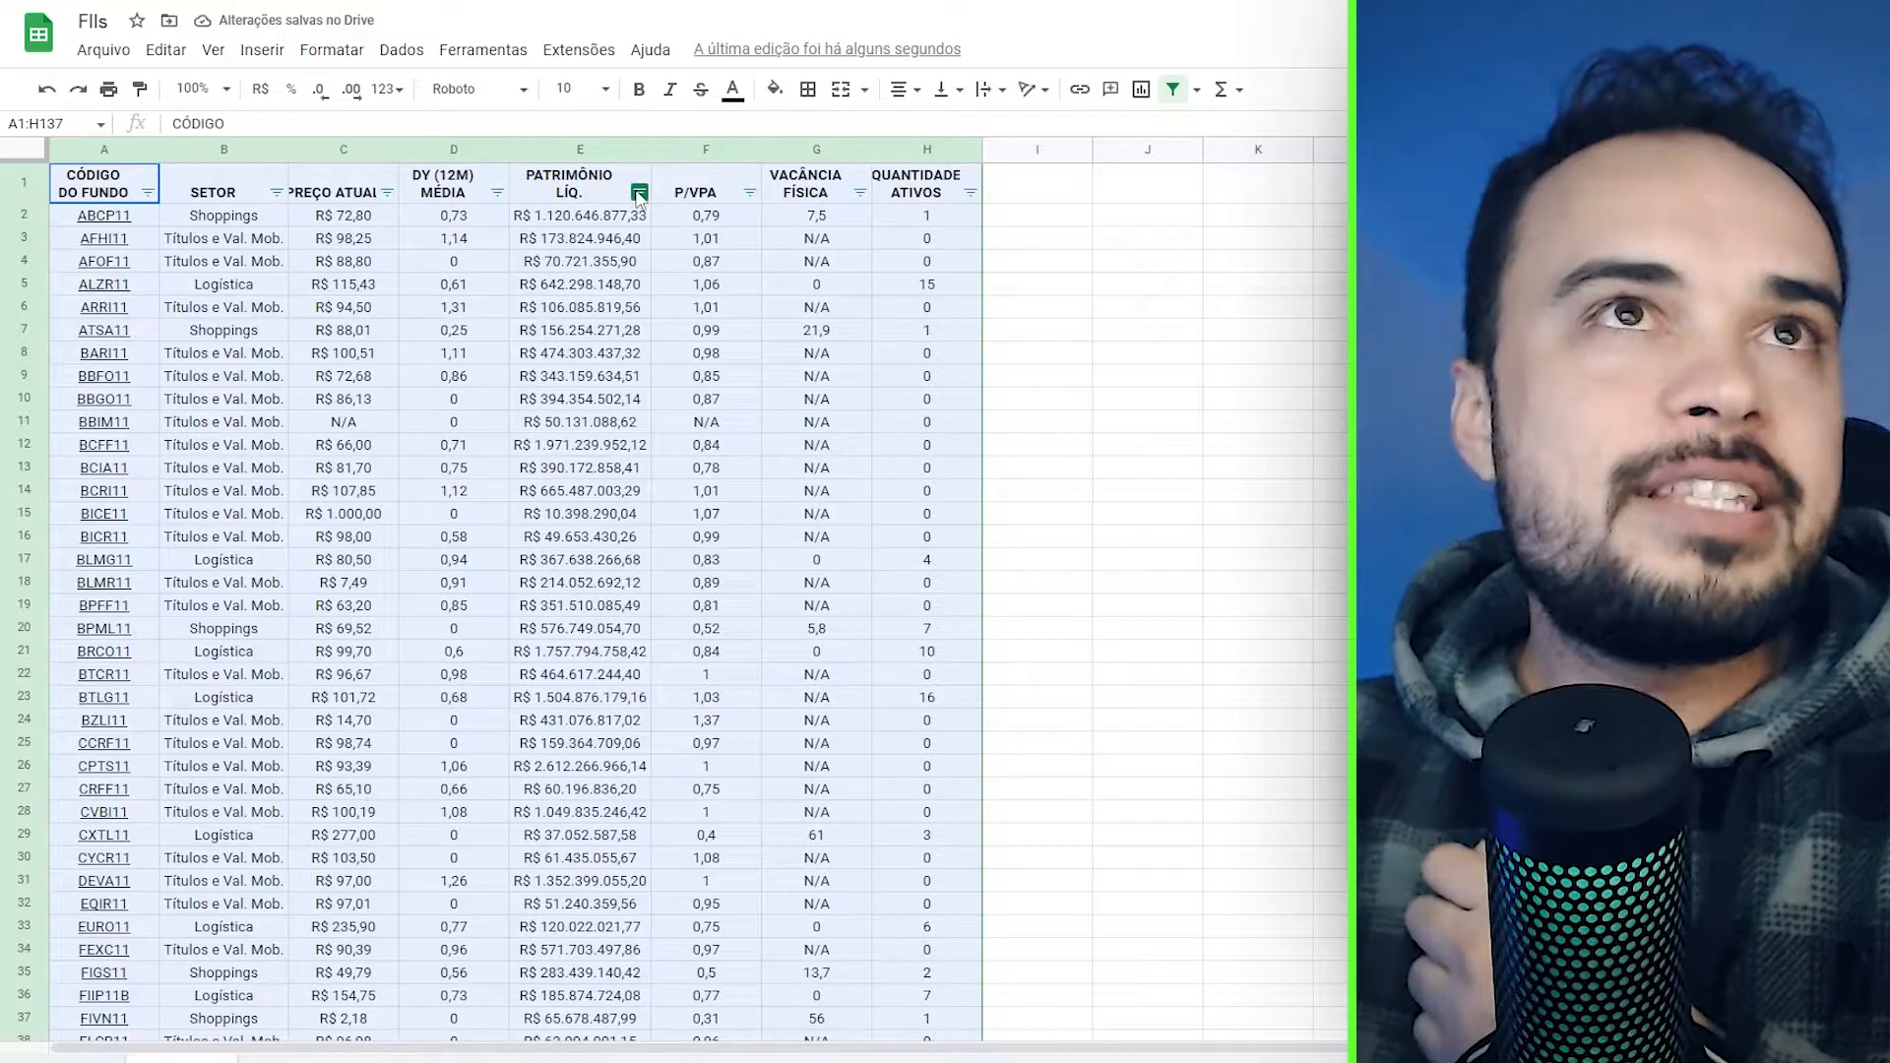
{"action": "left_click", "coordinate": [1258, 352]}
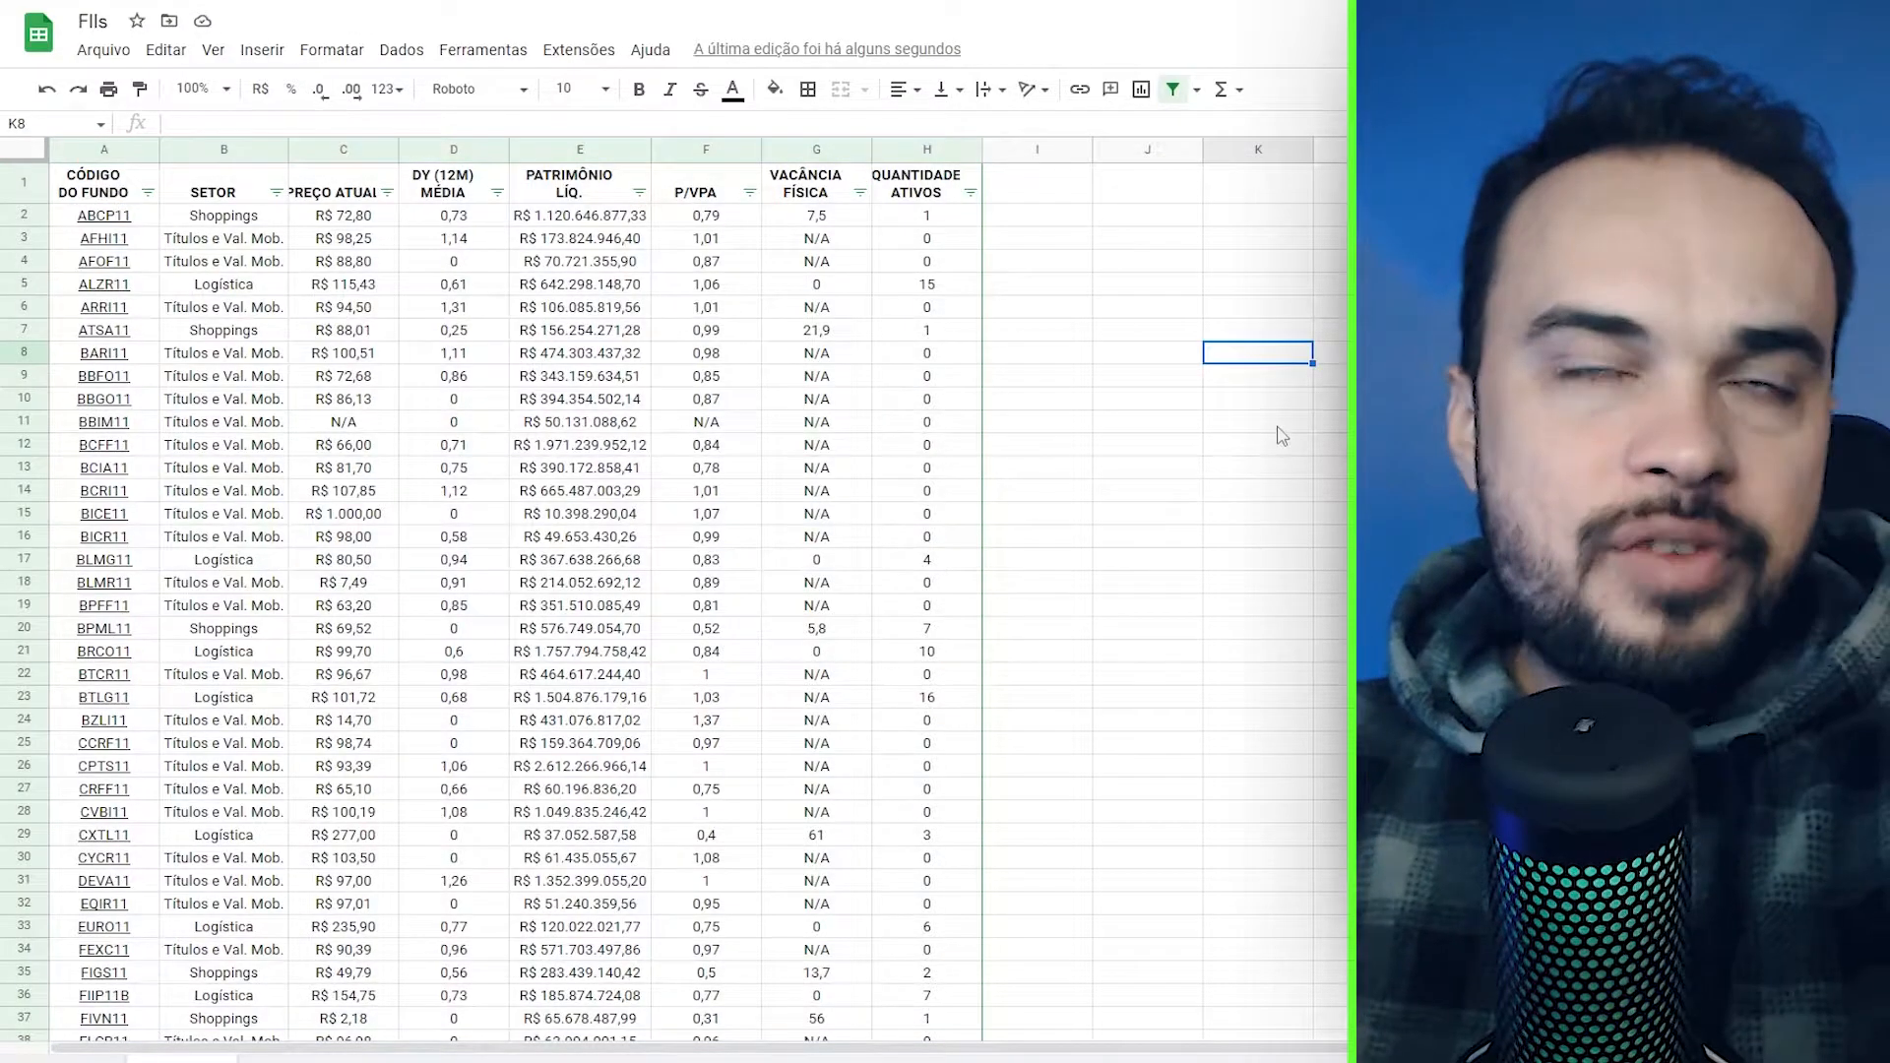
- Filter the P/VPA column by the condition "Menor ou igual a" with the value 1
{"action": "left_click", "coordinate": [750, 193]}
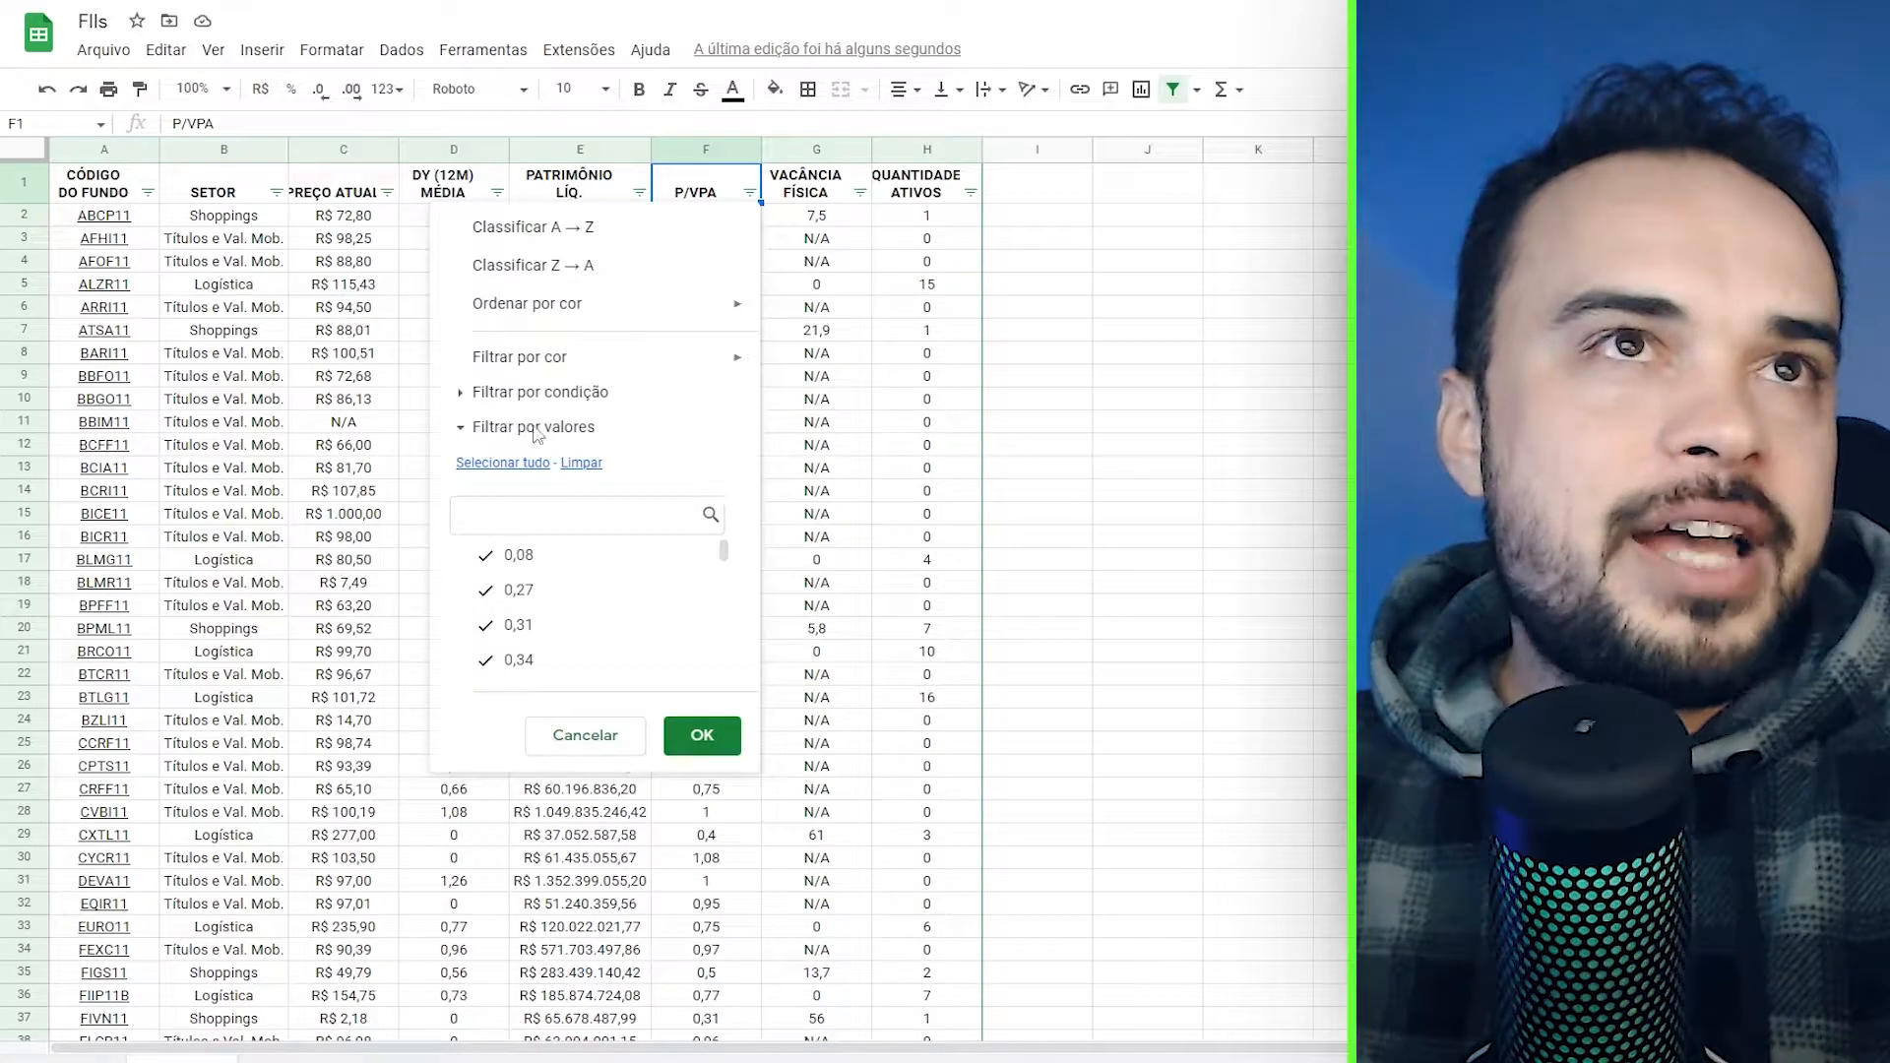
{"action": "left_click", "coordinate": [461, 428]}
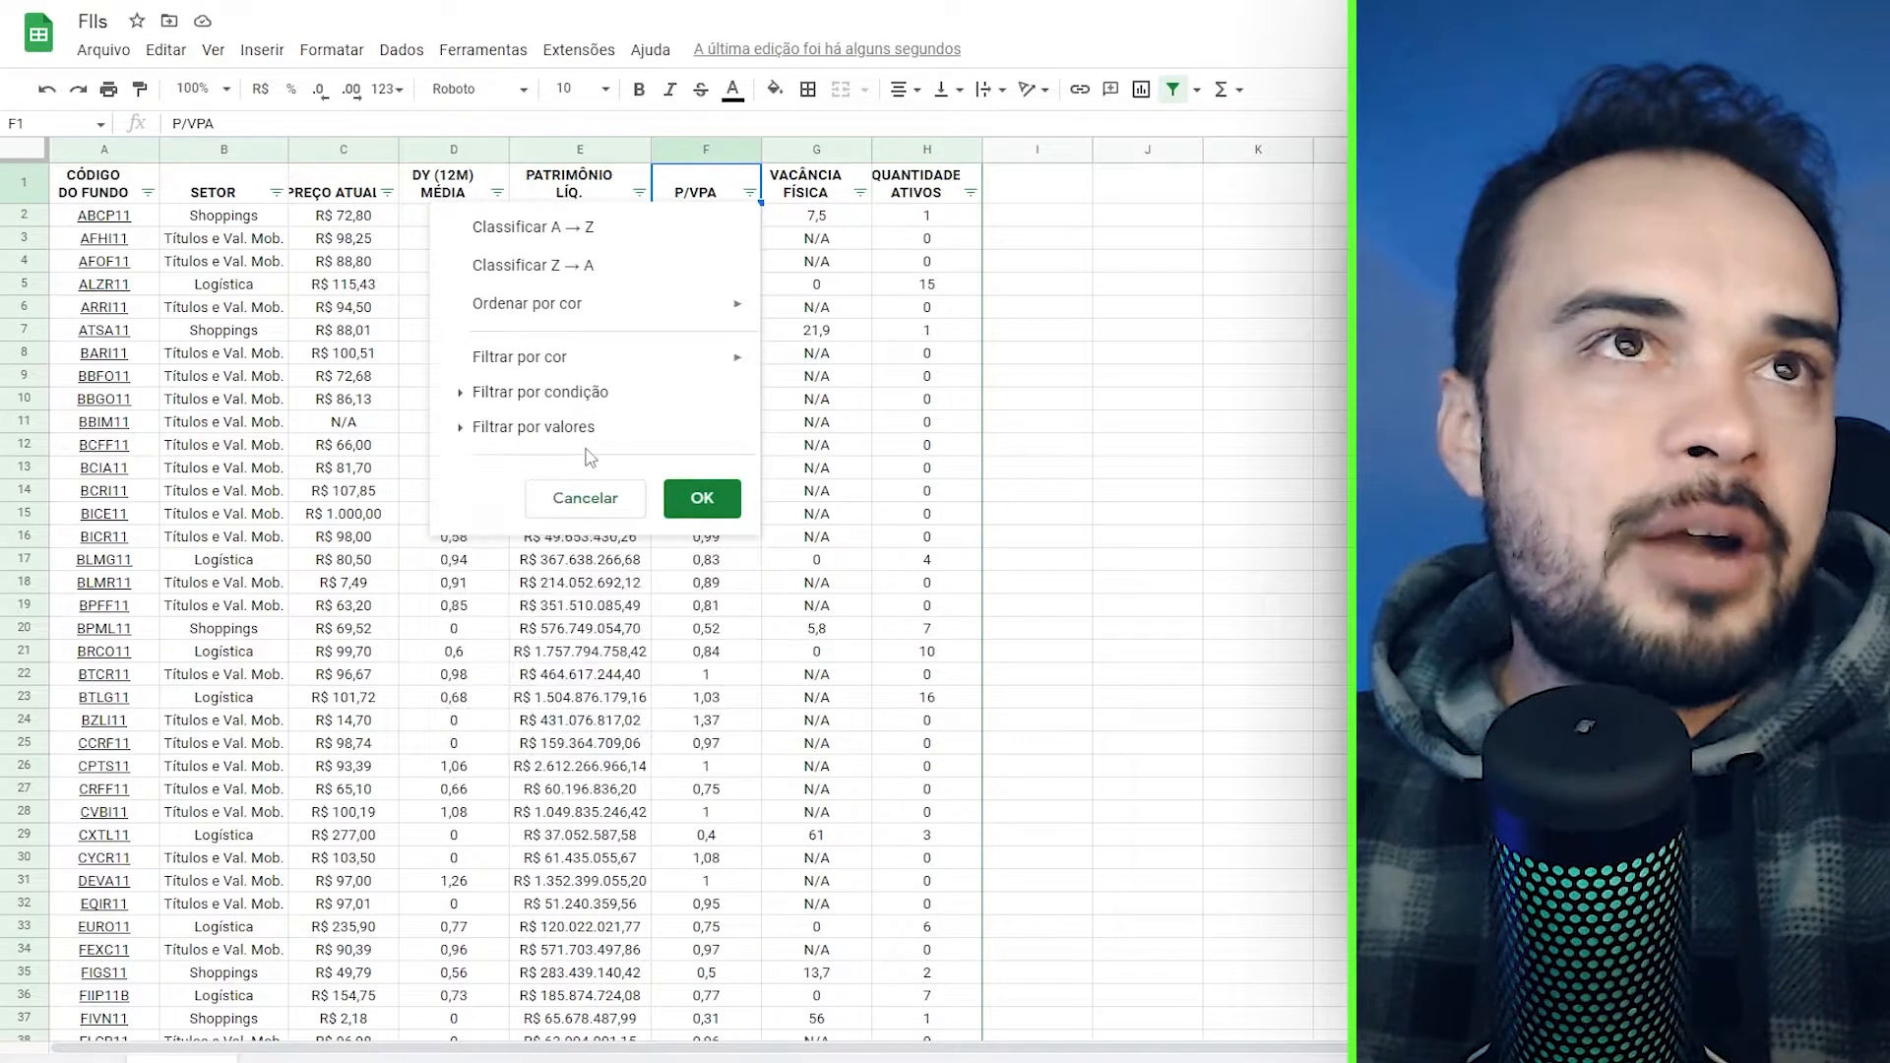
{"action": "left_click", "coordinate": [463, 394]}
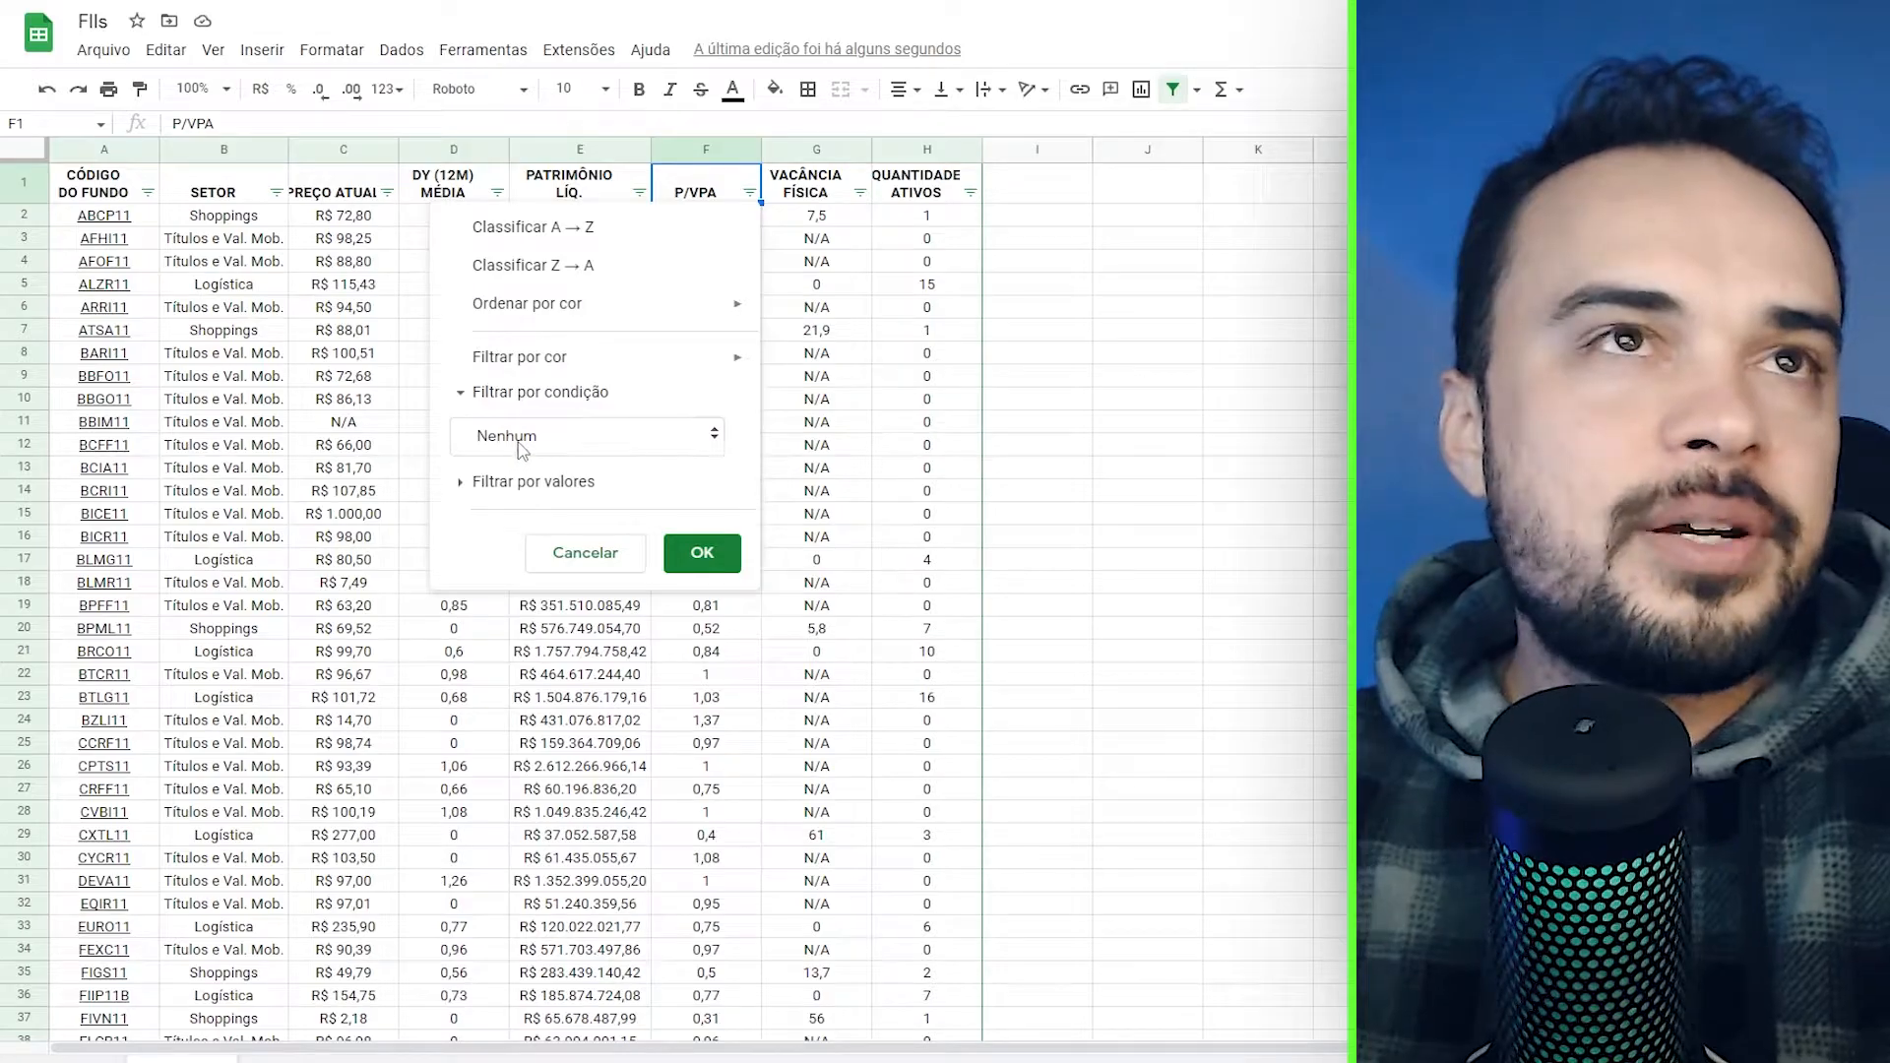
{"action": "left_click", "coordinate": [689, 440]}
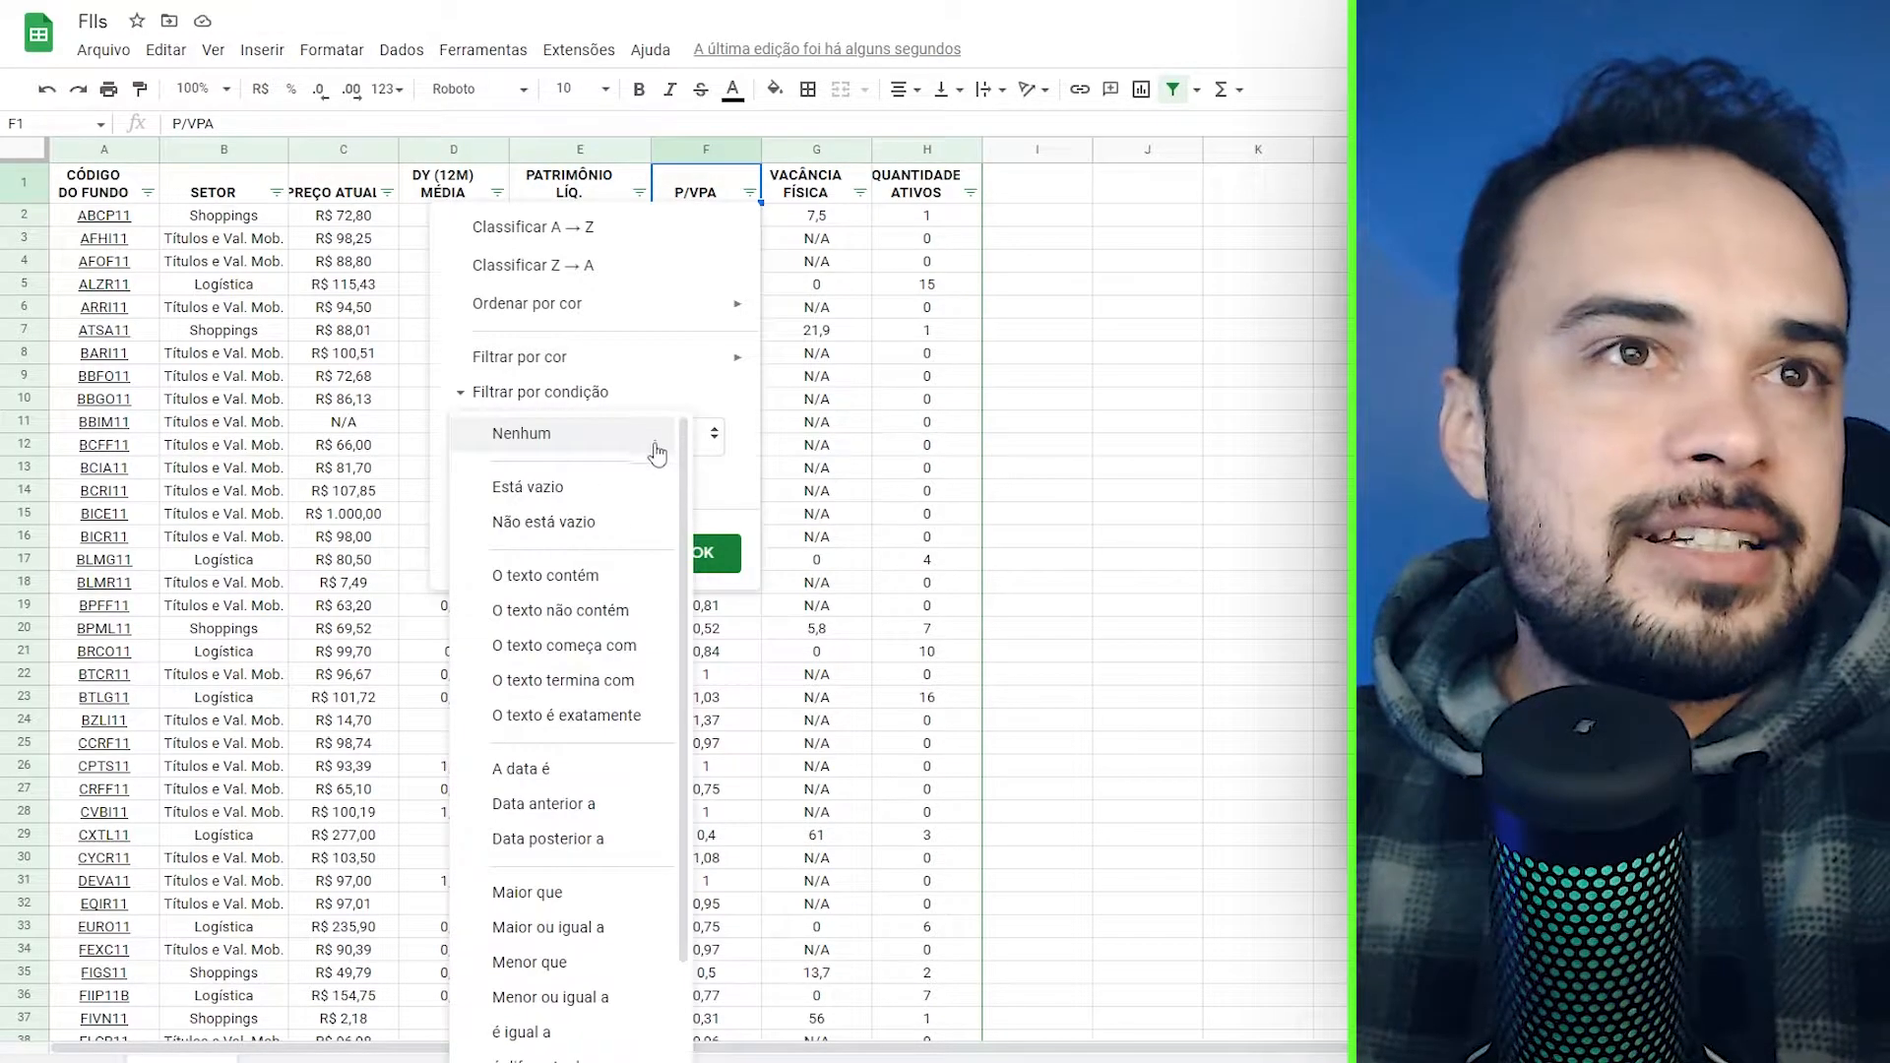
{"action": "scroll", "coordinate": [634, 763], "scroll_direction": "down", "scroll_amount": 3}
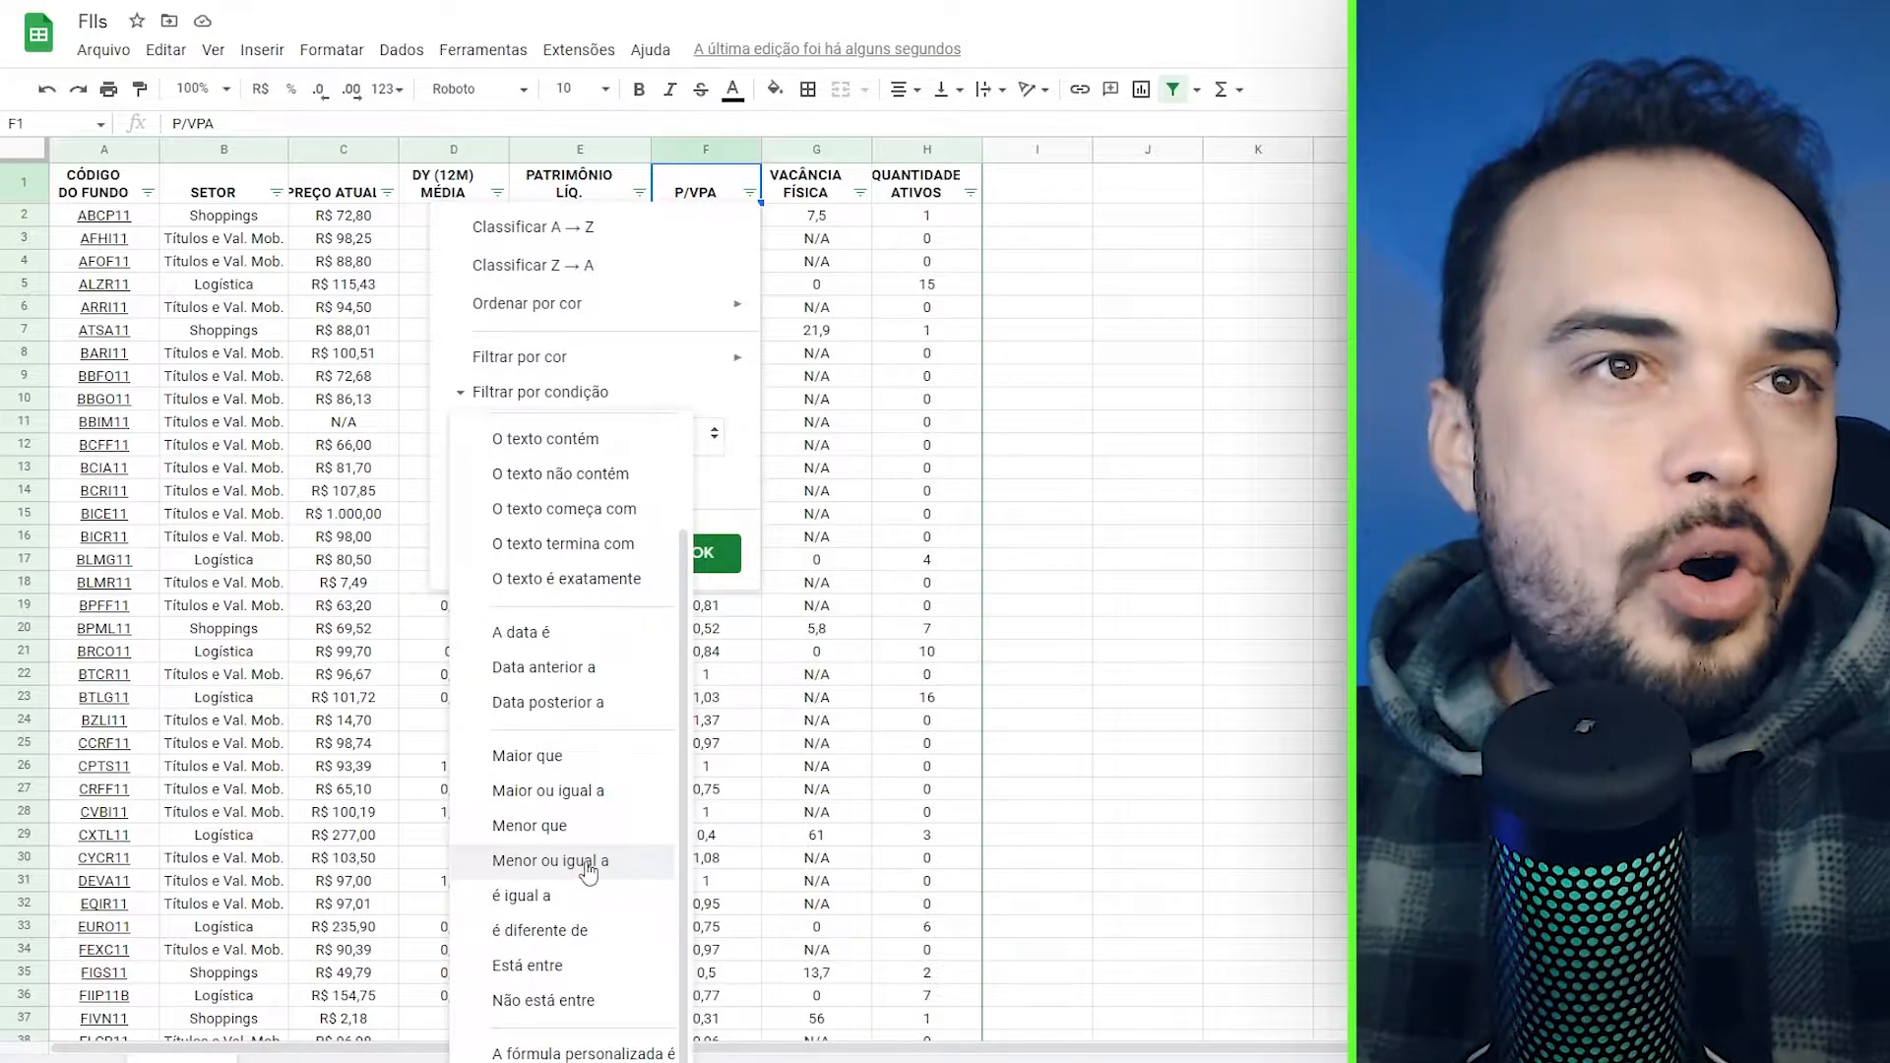
{"action": "left_click", "coordinate": [630, 866]}
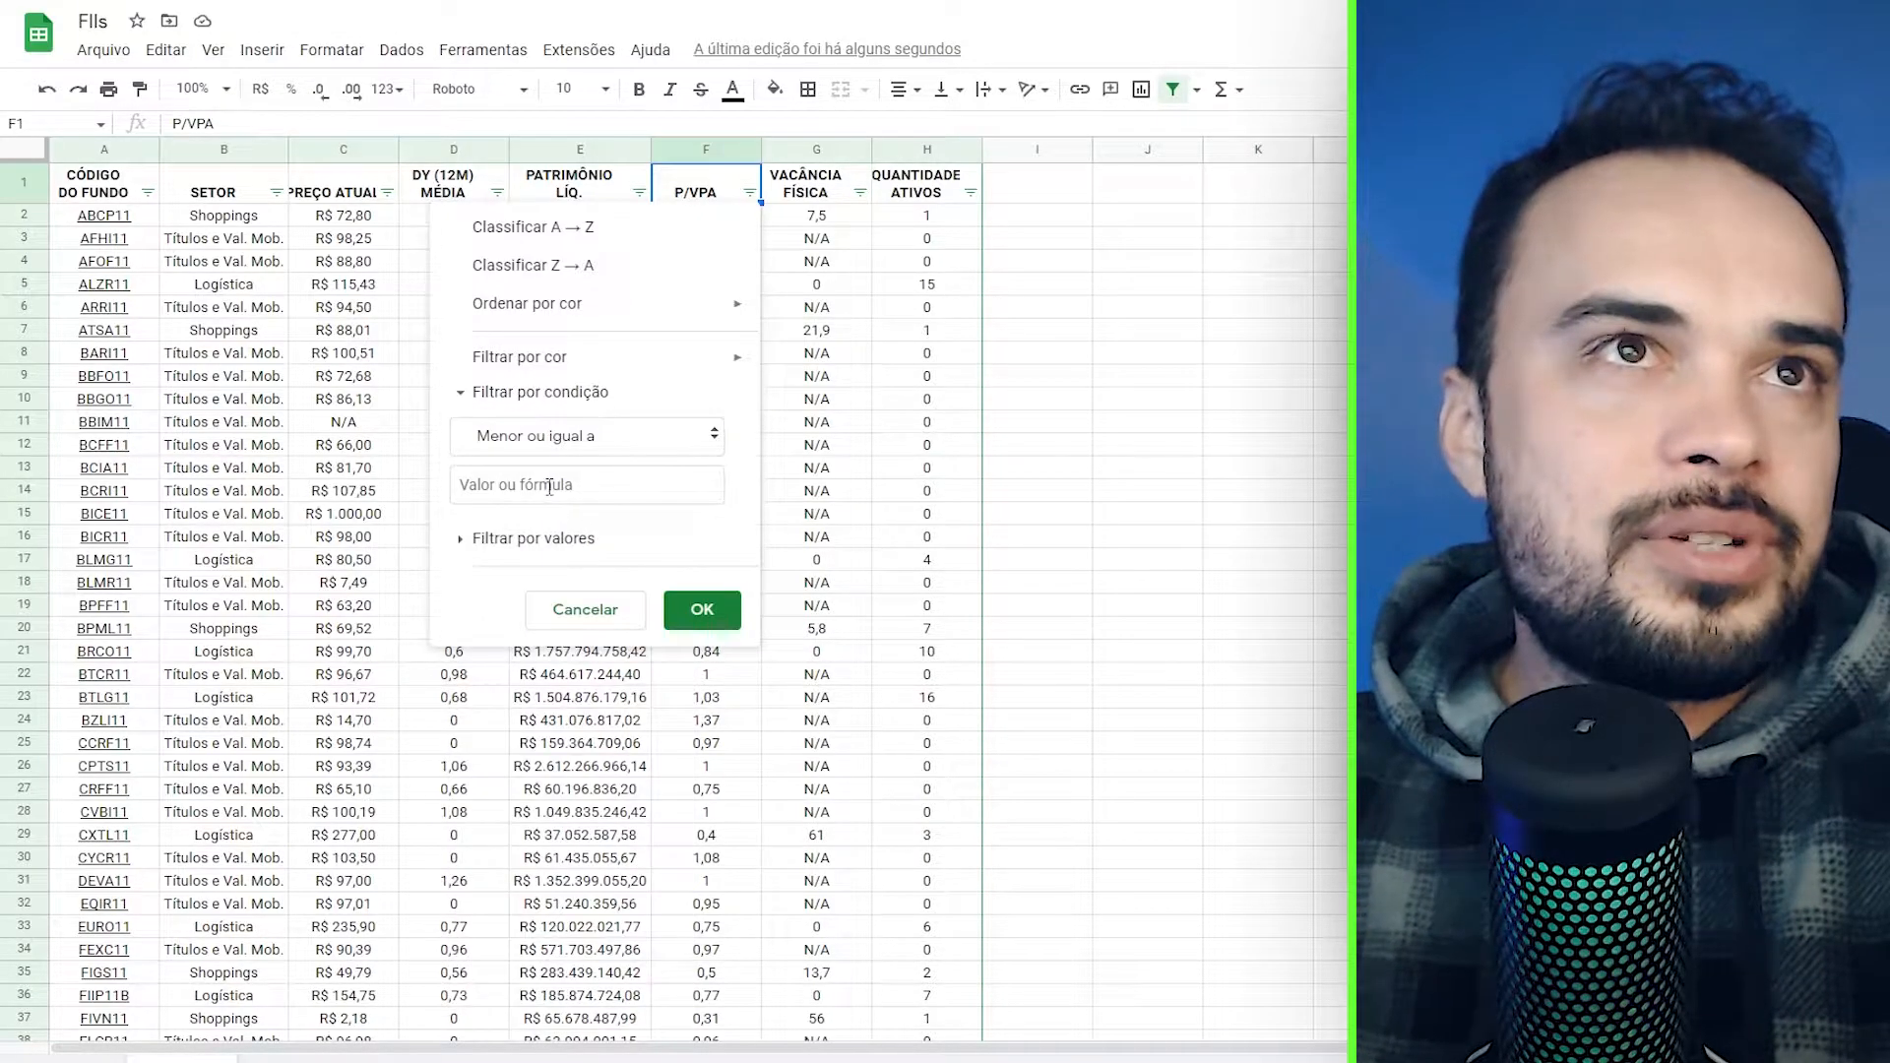
{"action": "left_click", "coordinate": [601, 487]}
{"action": "type", "text": "1"}
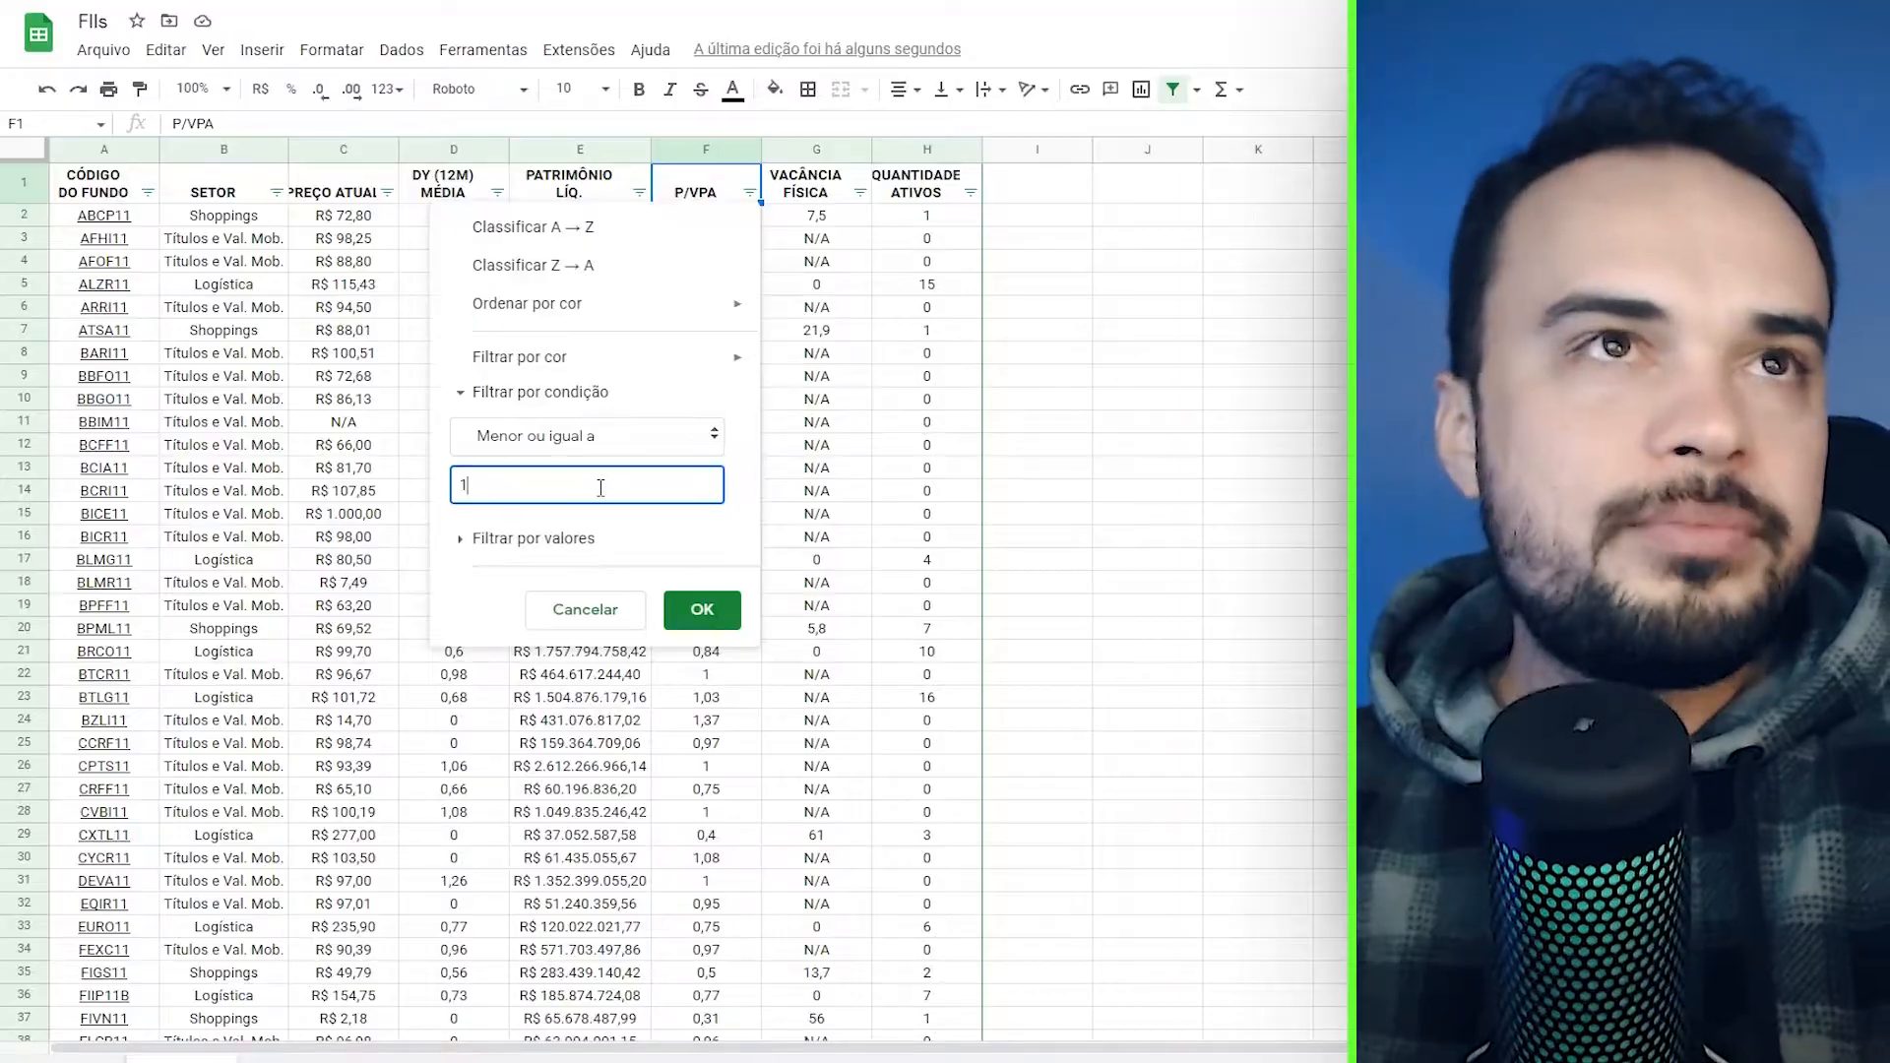